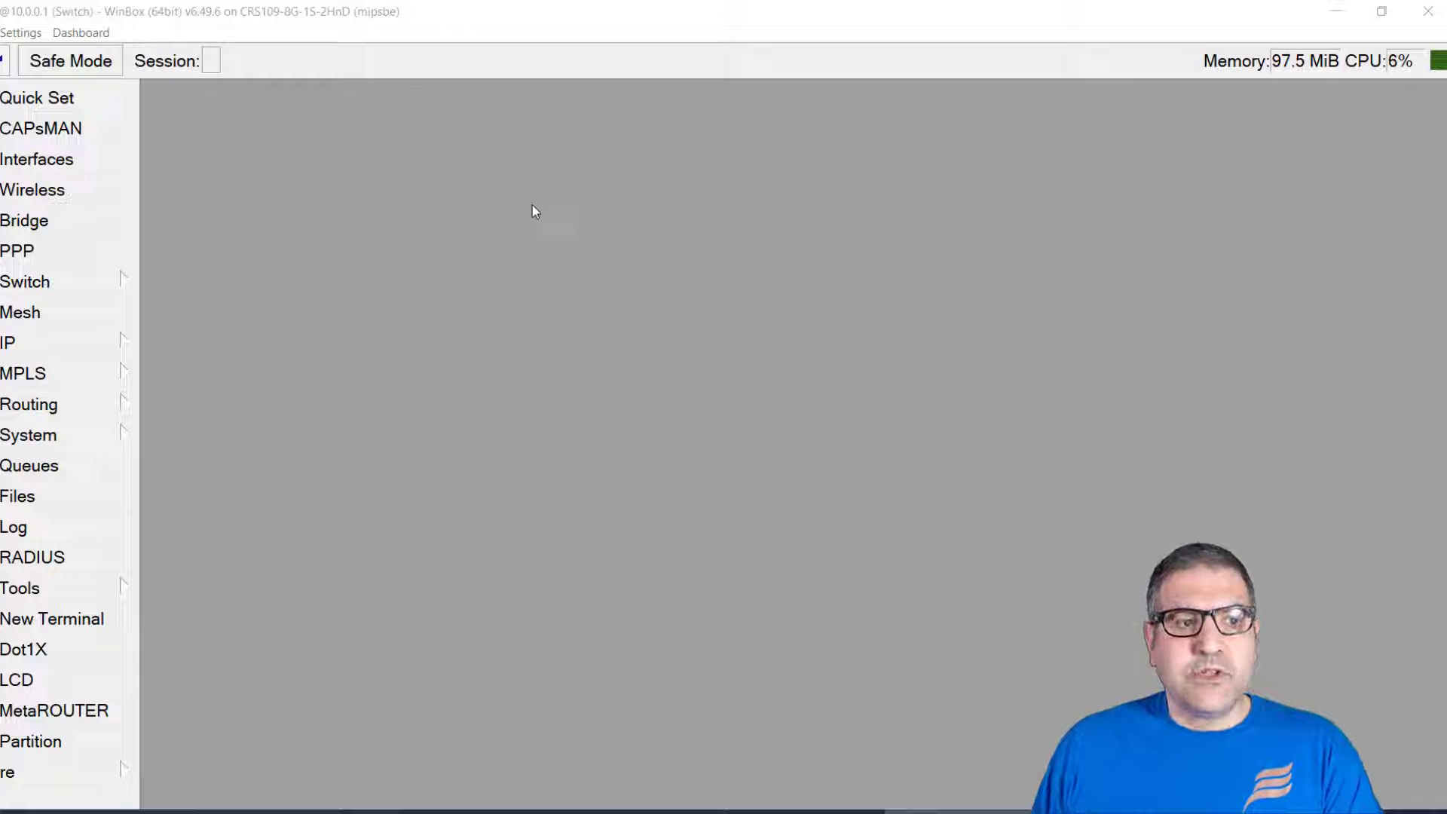
# Step: Switch to the browser and check that Facebook's login and account recovery pages load
pyautogui.click(58, 344)
pyautogui.click(256, 269)
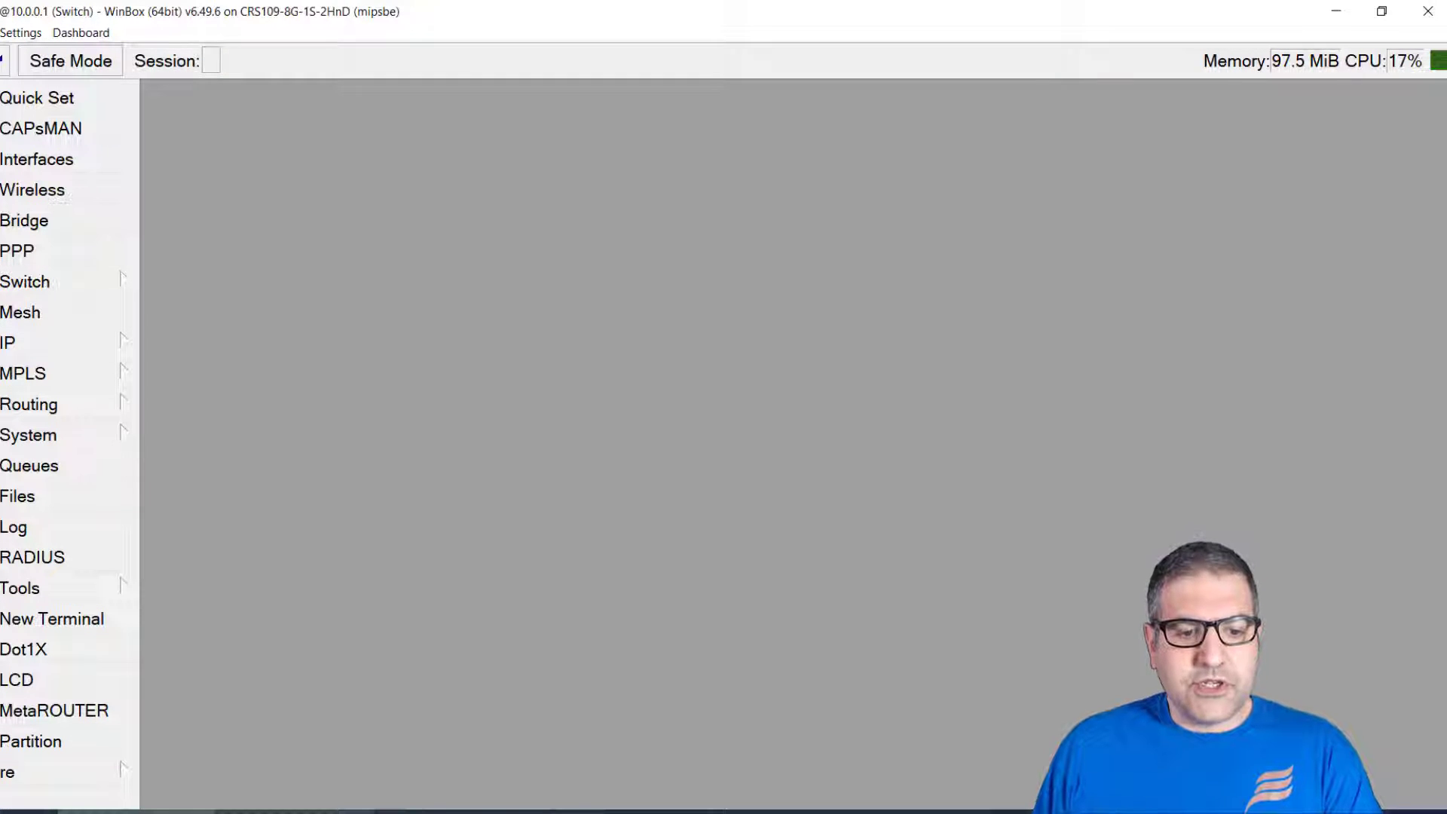
pyautogui.click(290, 746)
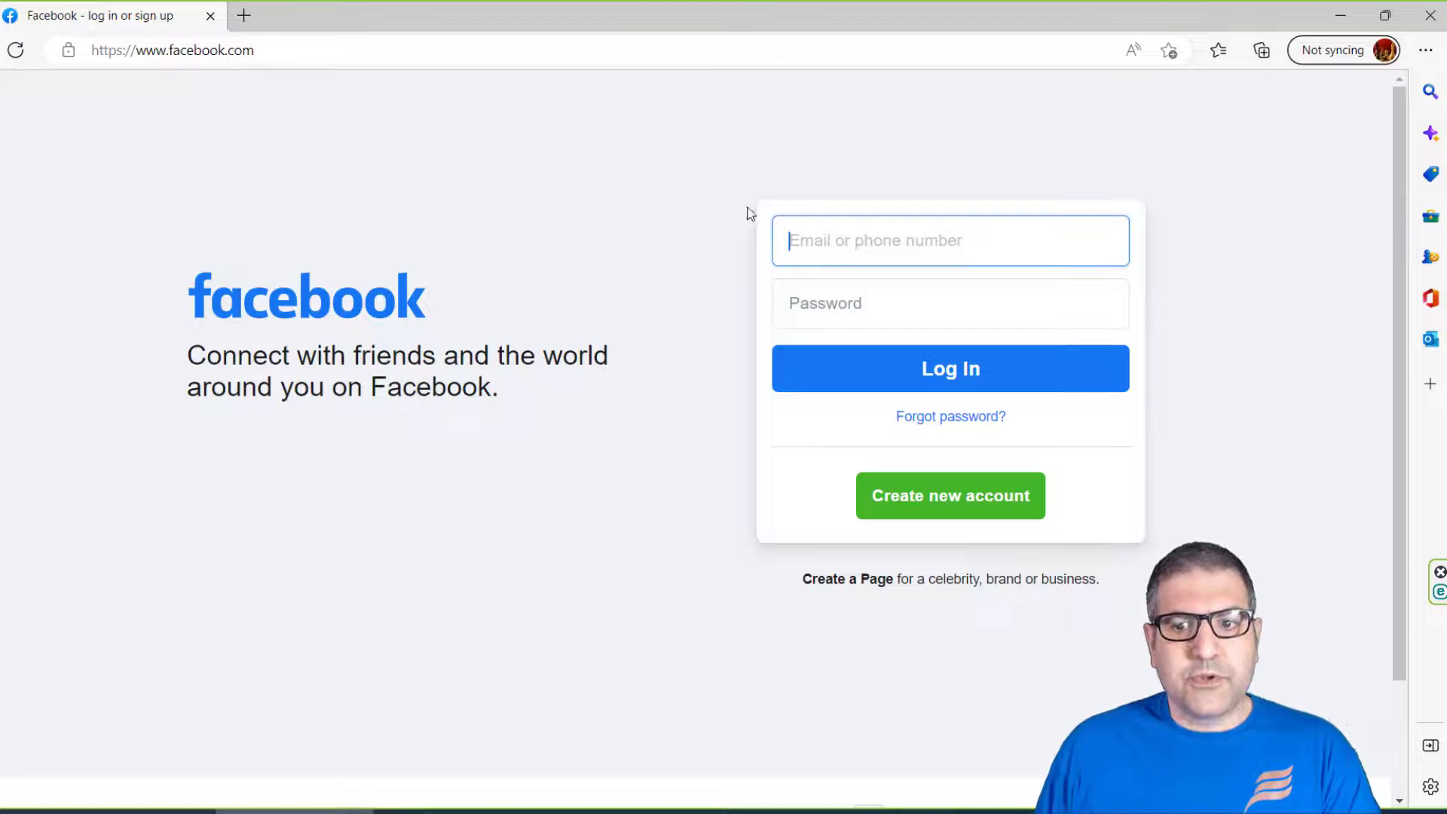
pyautogui.click(934, 419)
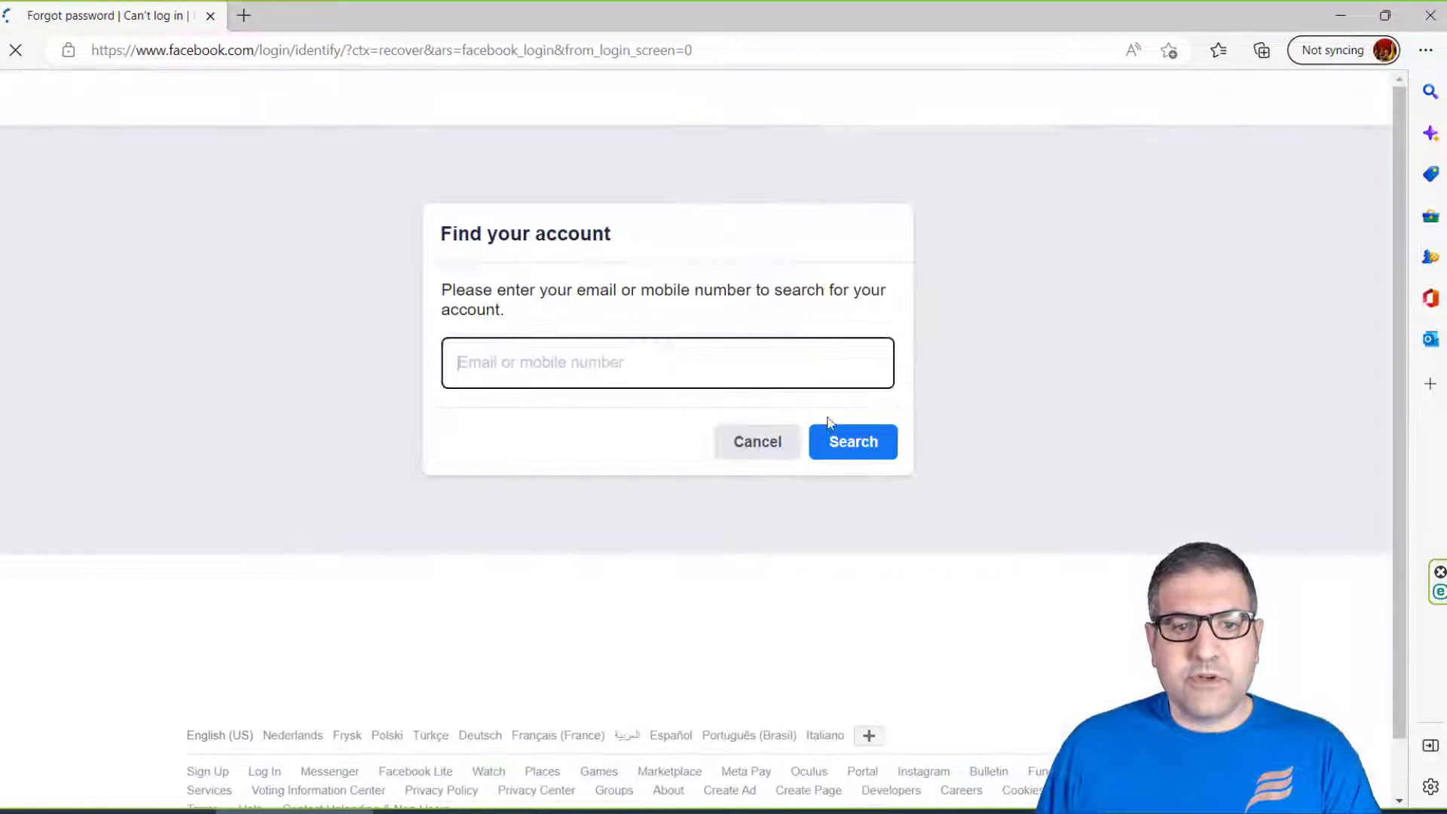
pyautogui.hotkey('alt', 'Left')
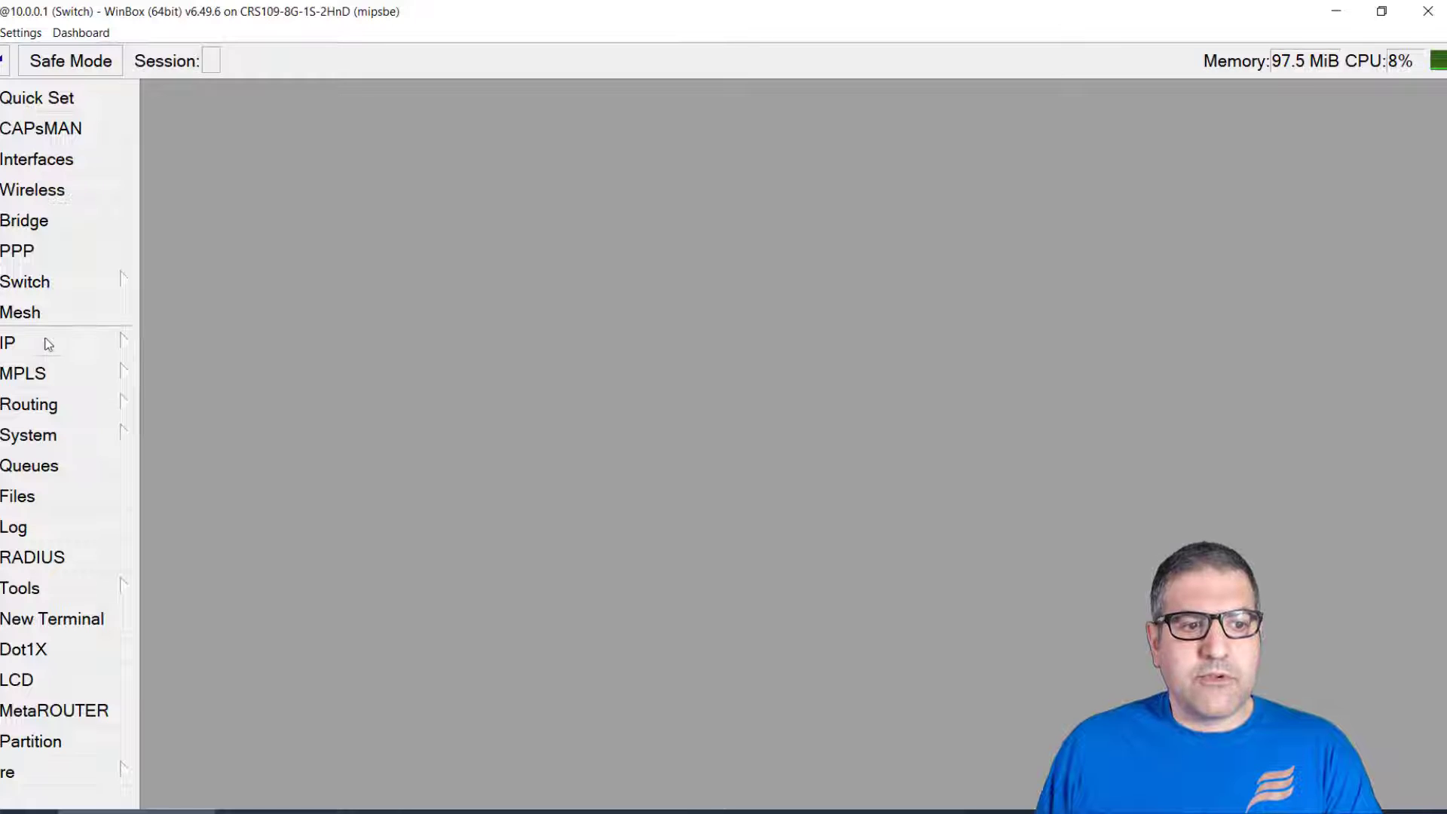
# Step: Return to WinBox and open the firewall's filter rules
pyautogui.click(45, 343)
pyautogui.click(202, 271)
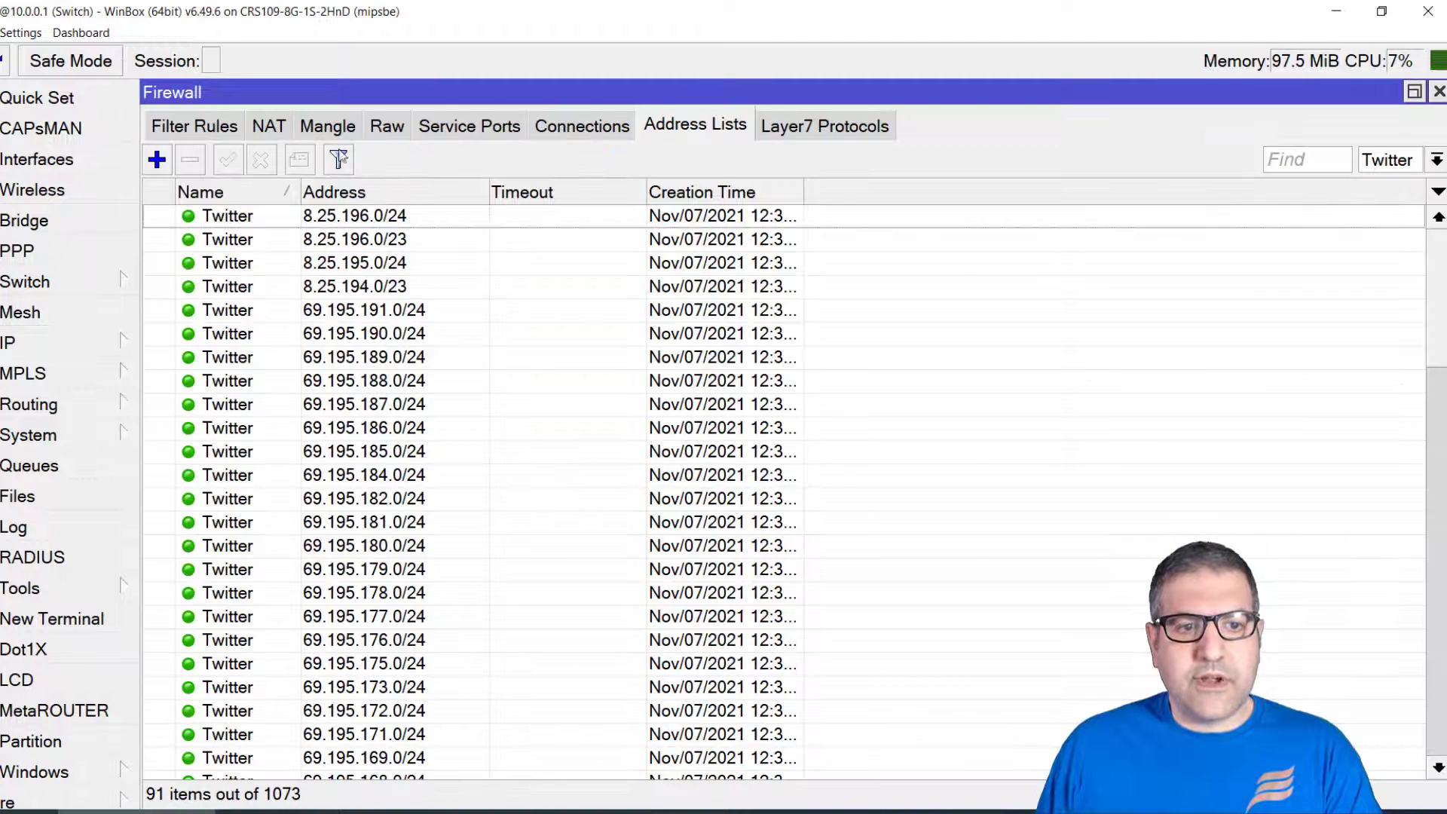
pyautogui.click(214, 127)
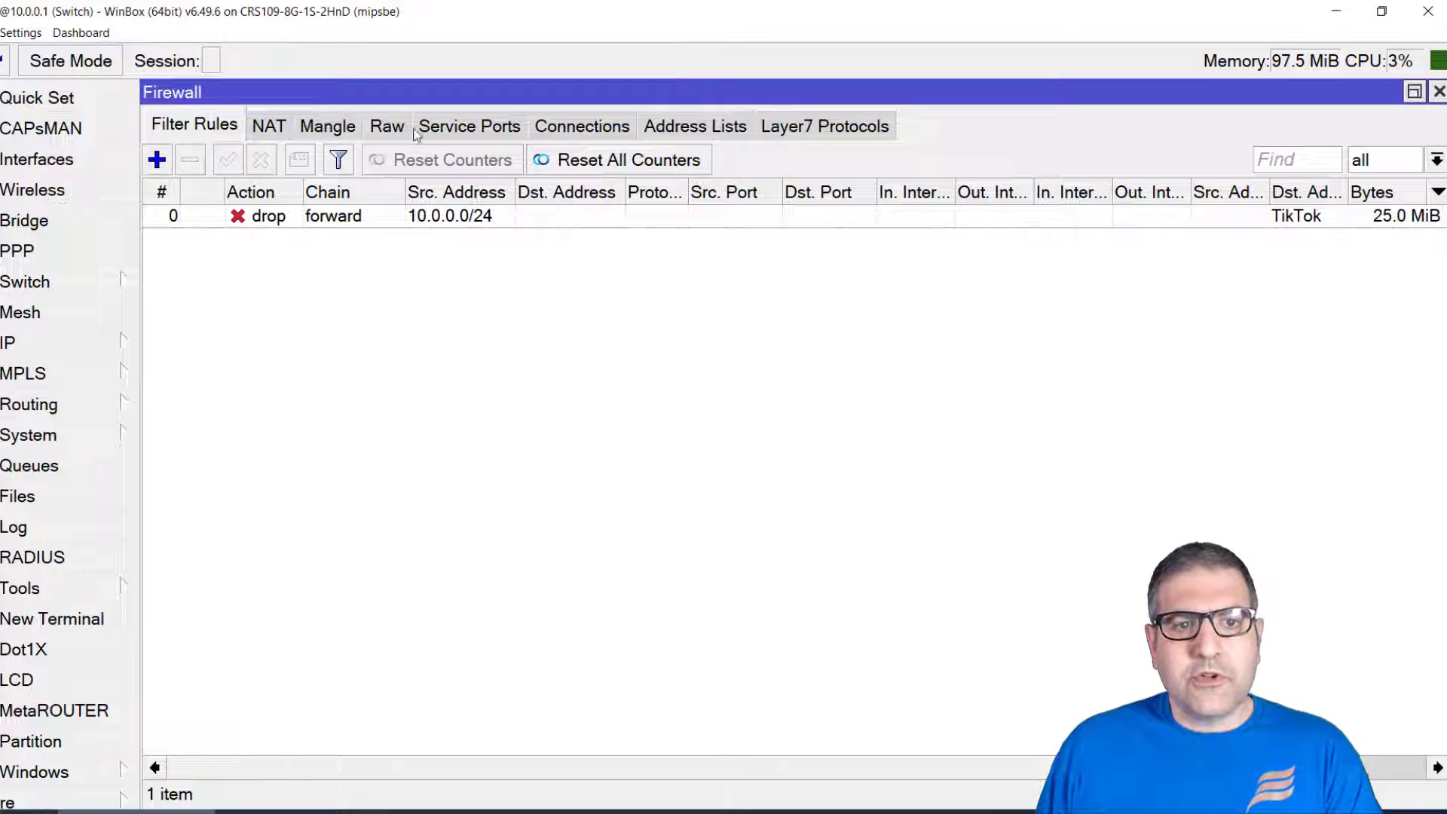
pyautogui.click(325, 126)
pyautogui.click(226, 127)
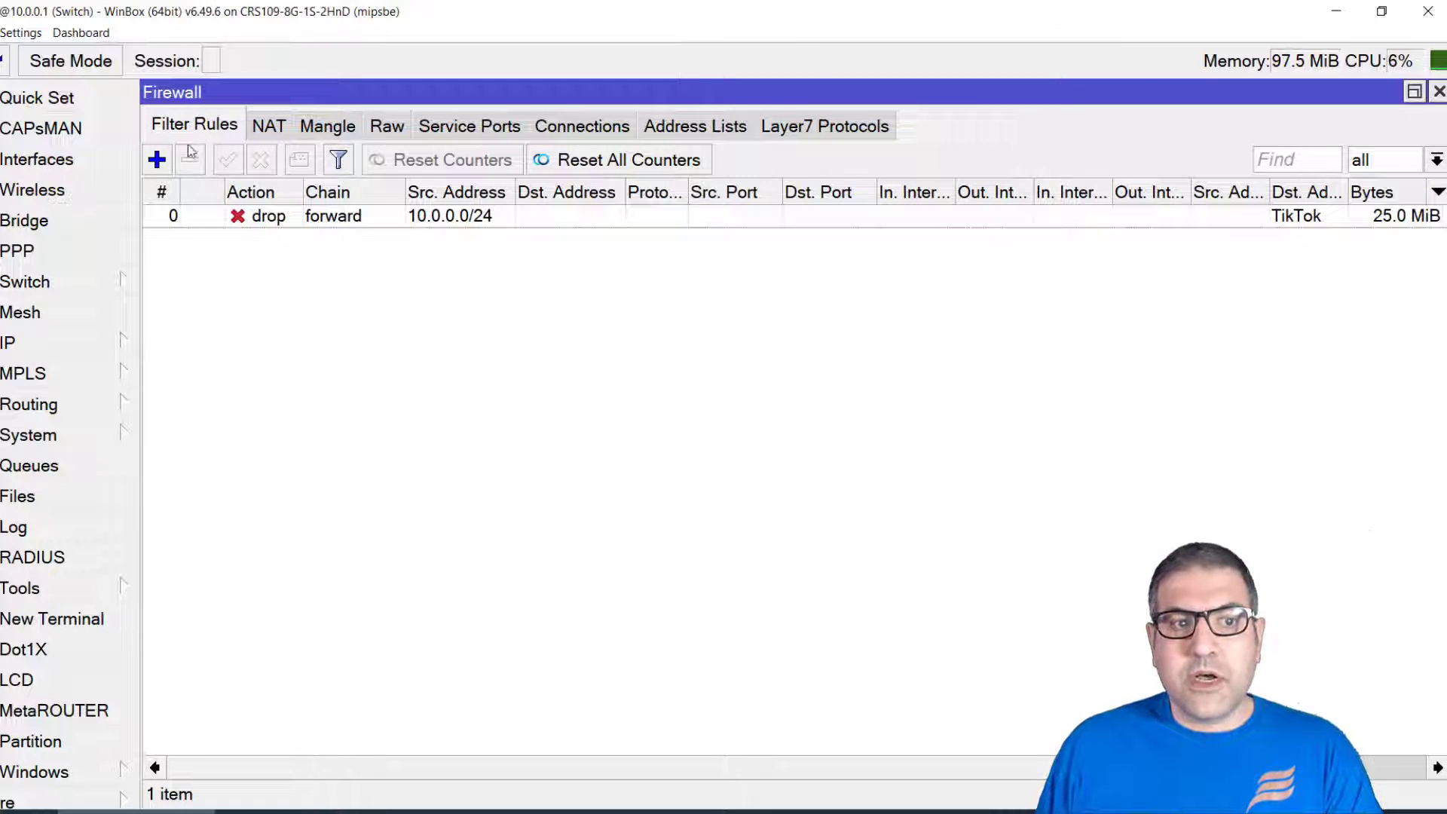
# Step: Start a new filter rule in the forward chain with source address 10.0.0.0/24
pyautogui.click(158, 159)
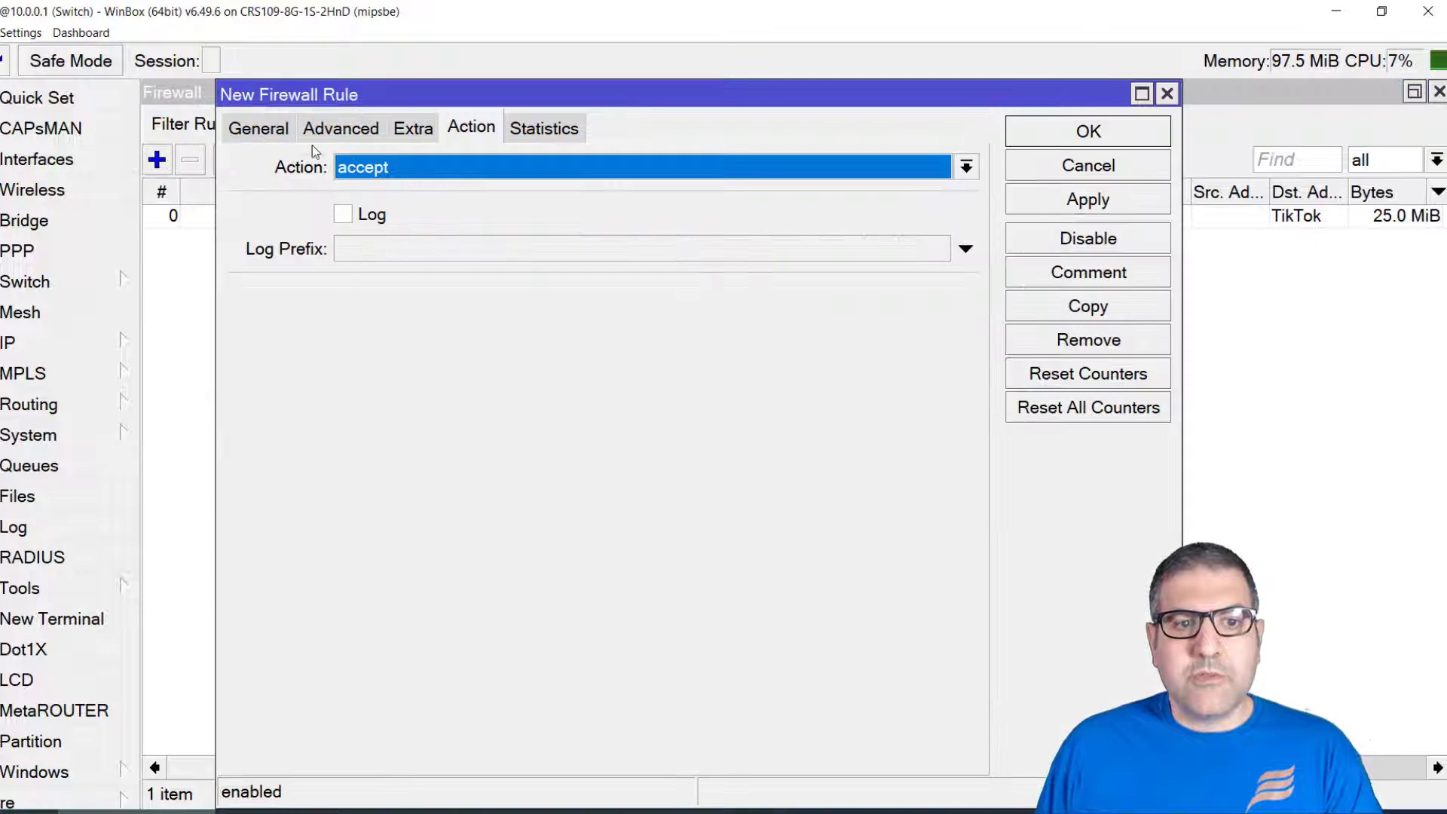
pyautogui.click(279, 132)
pyautogui.click(462, 167)
pyautogui.doubleClick(463, 167)
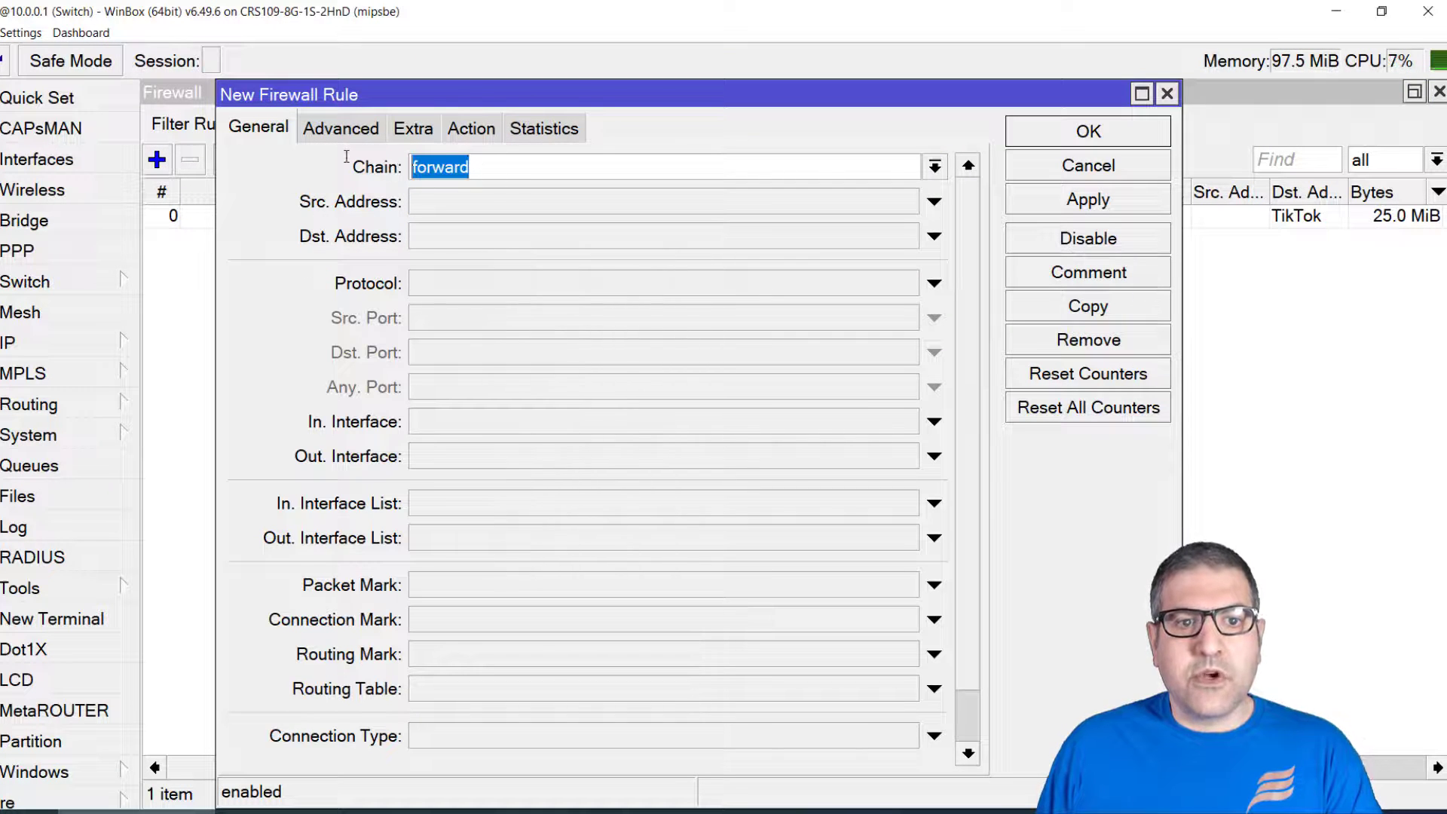
pyautogui.moveTo(383, 100); pyautogui.dragTo(348, 100)
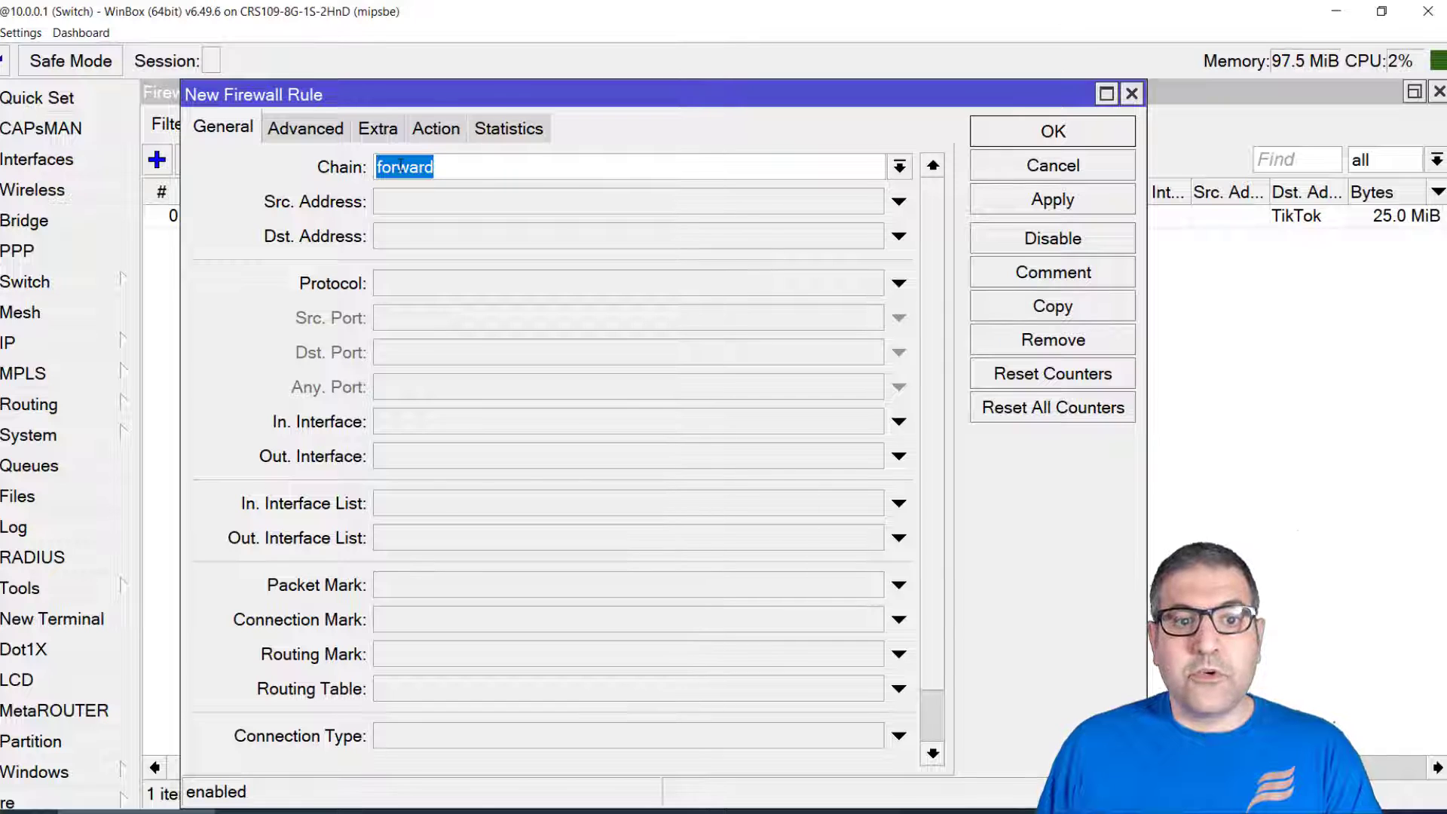
pyautogui.click(404, 203)
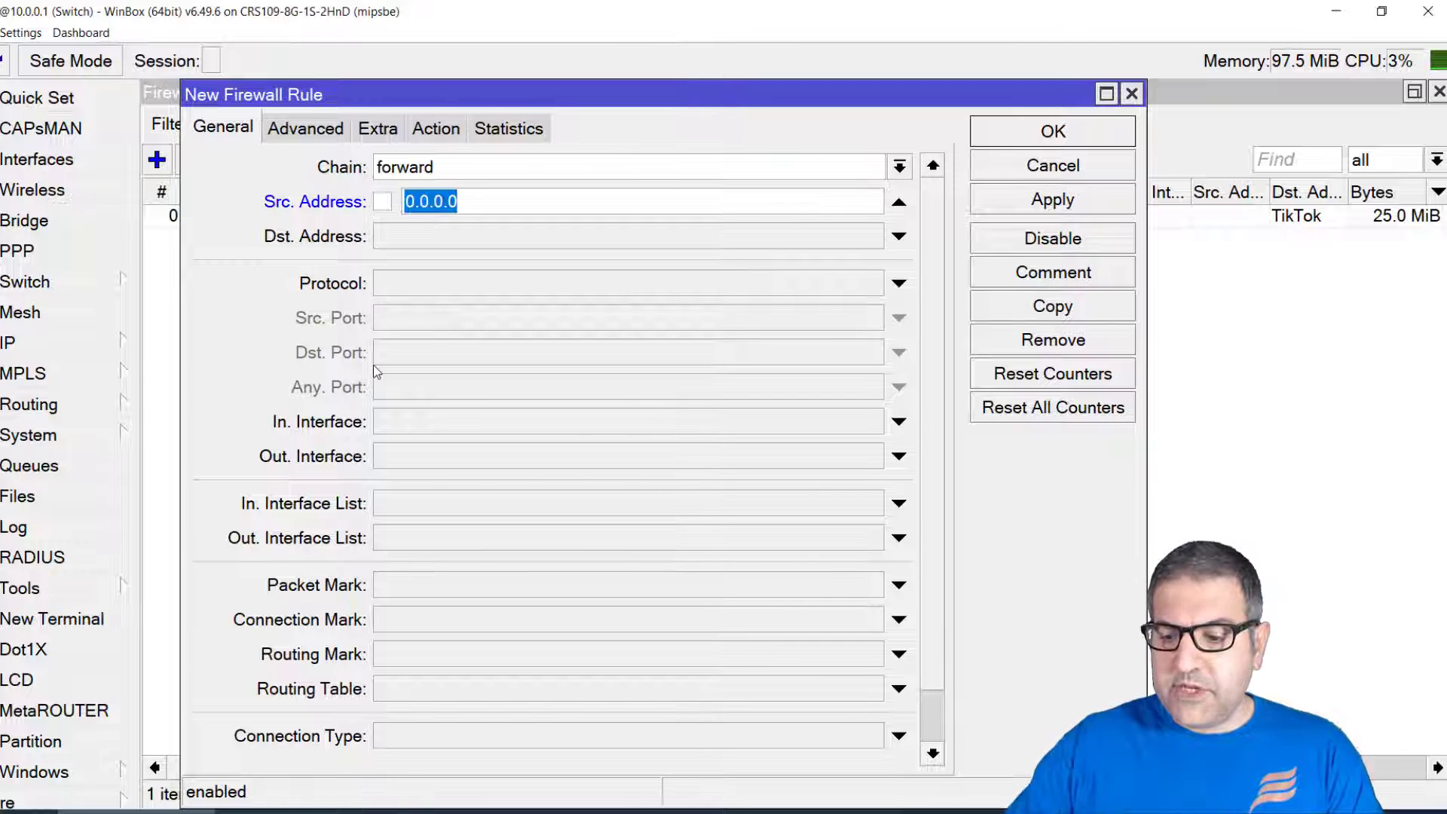
pyautogui.write('10.0.0.0/')
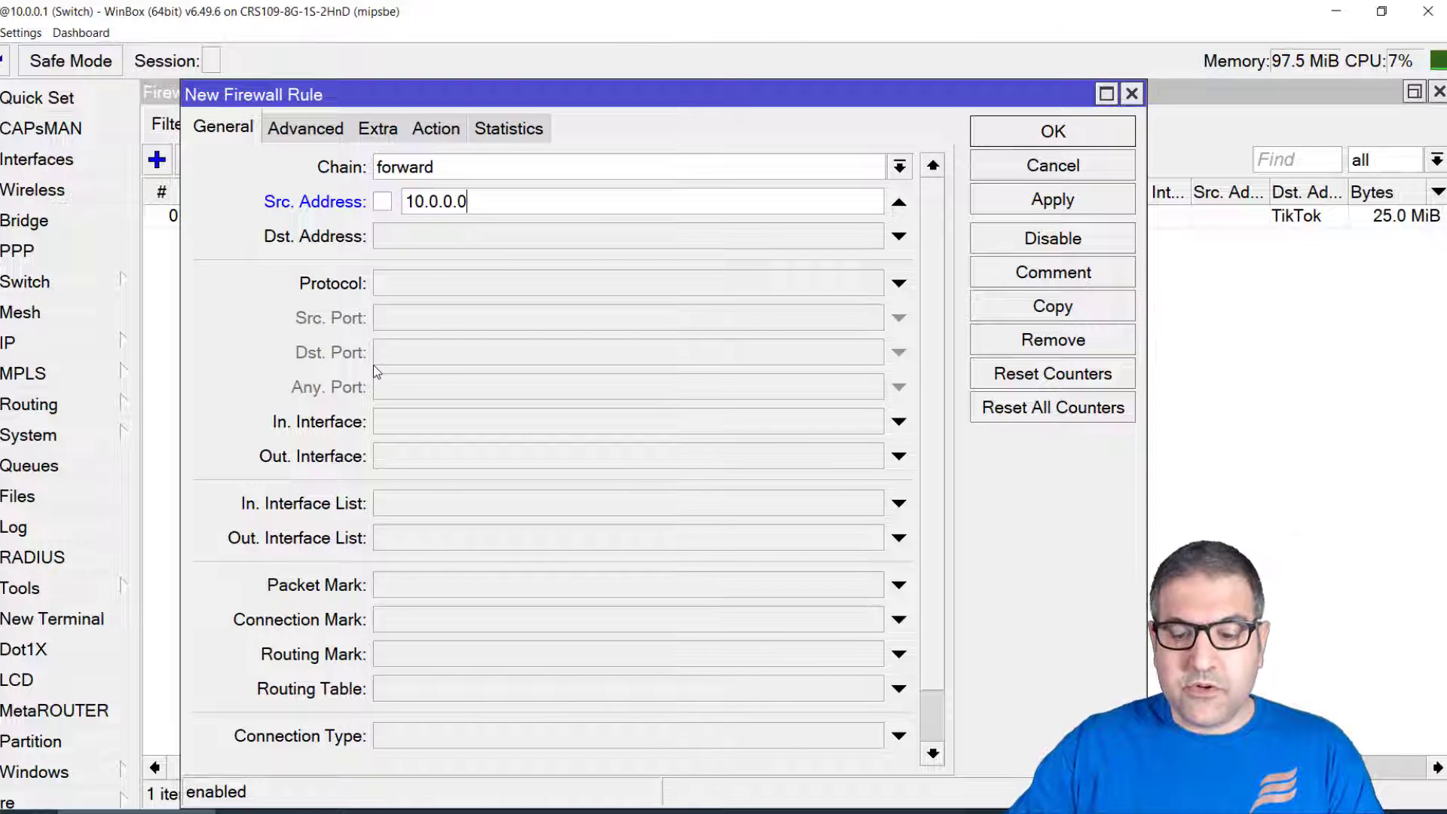
pyautogui.write('24')
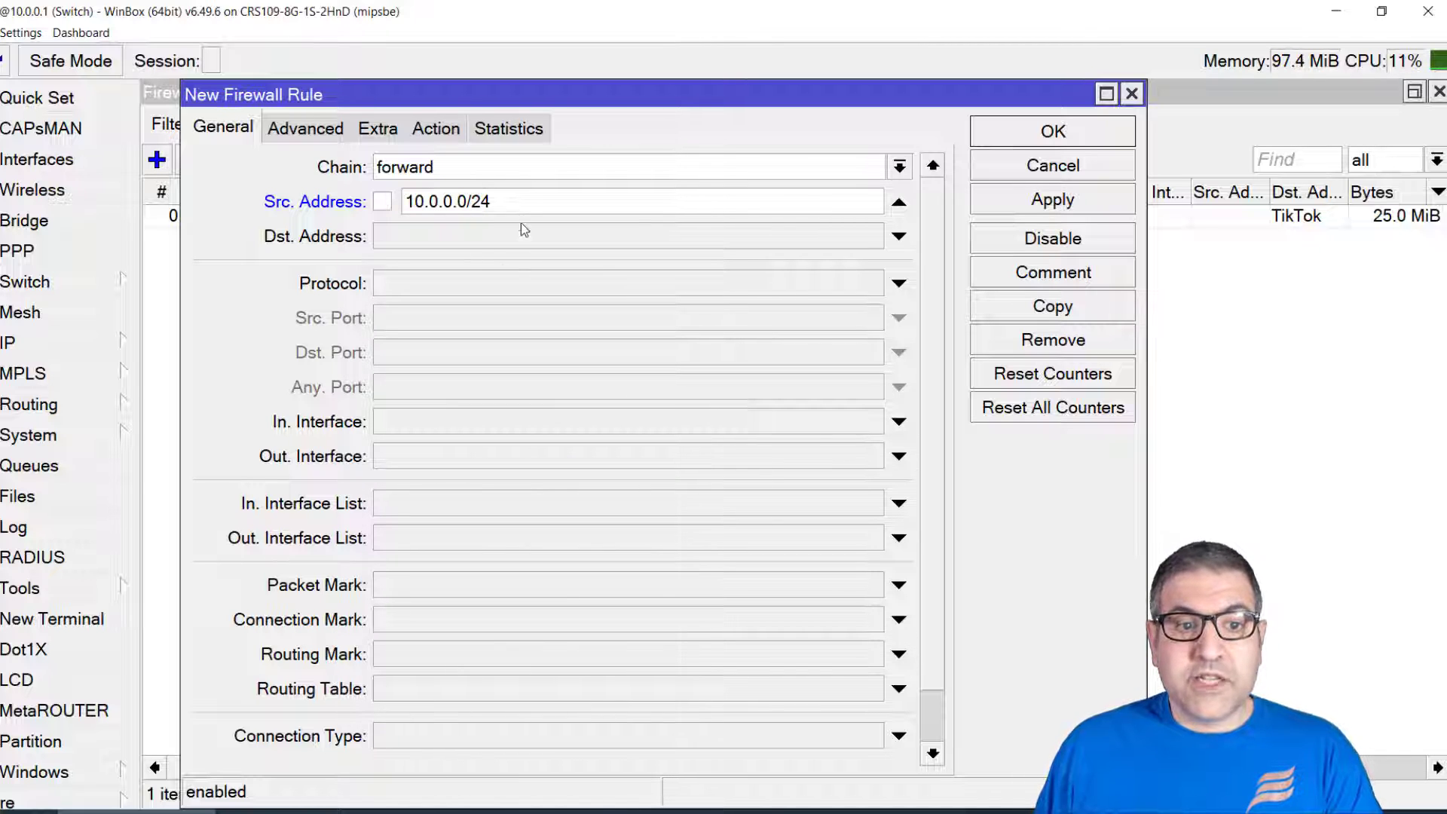
# Step: Set the rule's content match to .facebook.com, copying the domain from the Facebook Content file in Notepad++
pyautogui.click(331, 129)
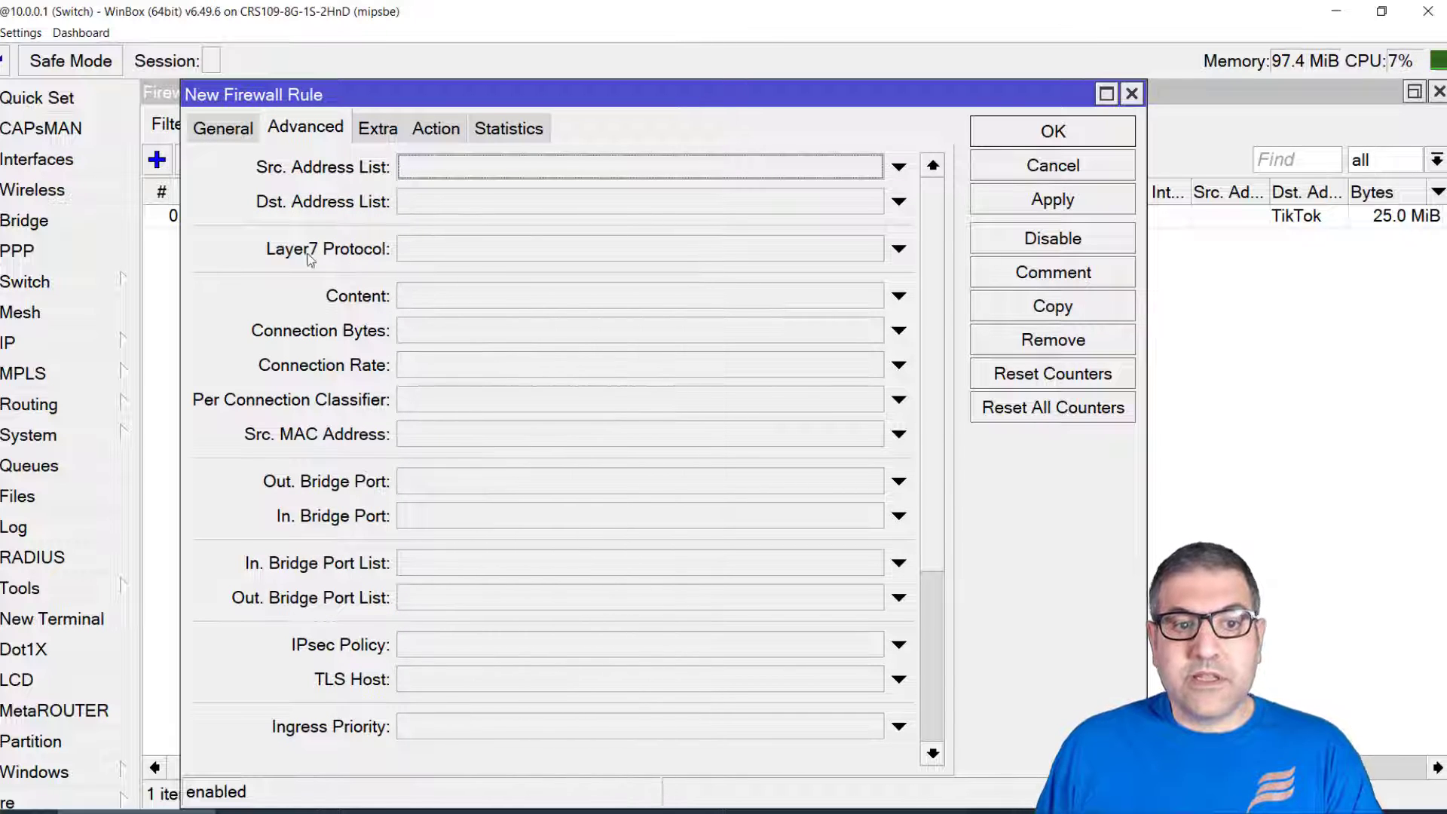
pyautogui.click(423, 295)
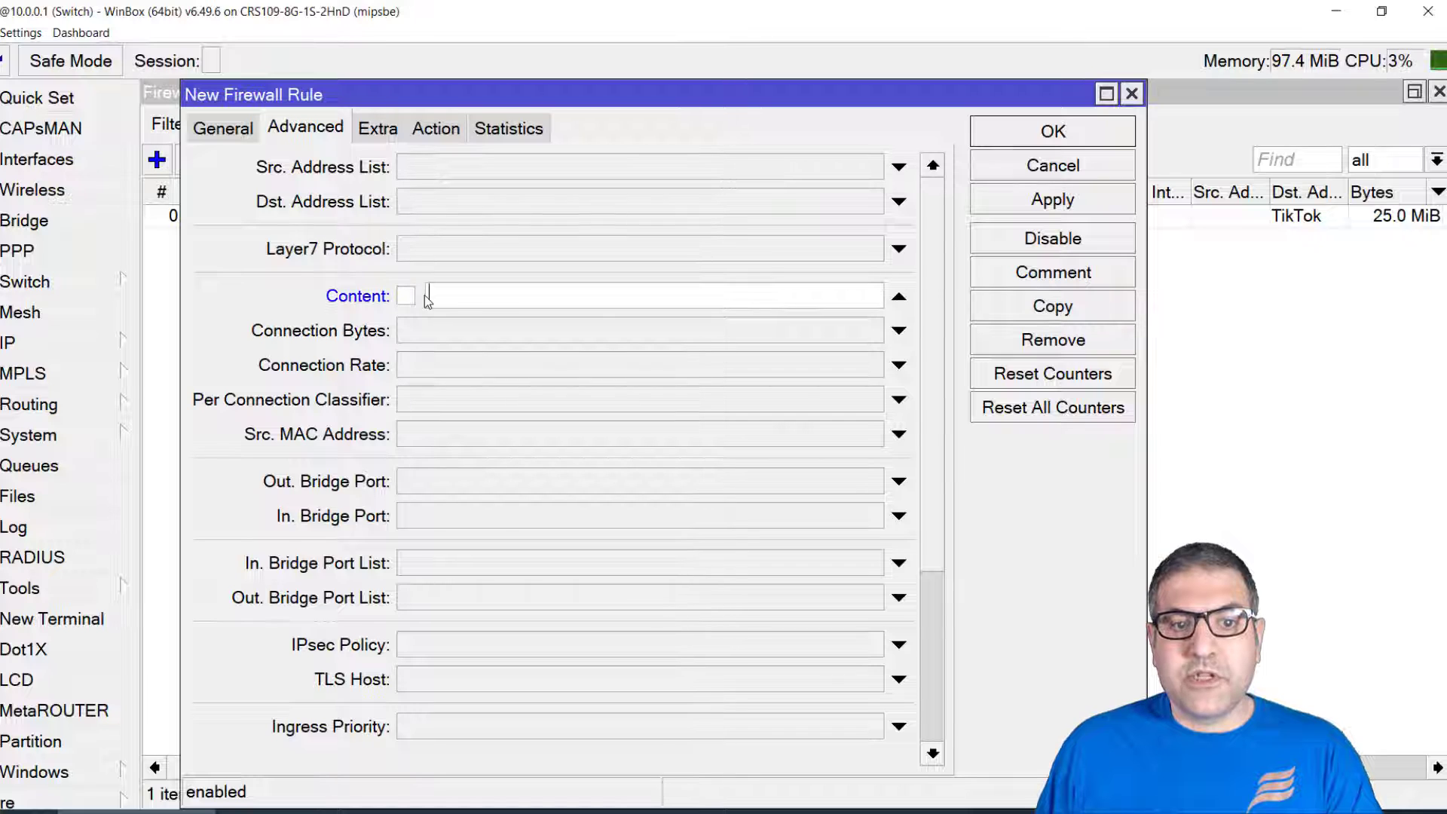
pyautogui.click(695, 800)
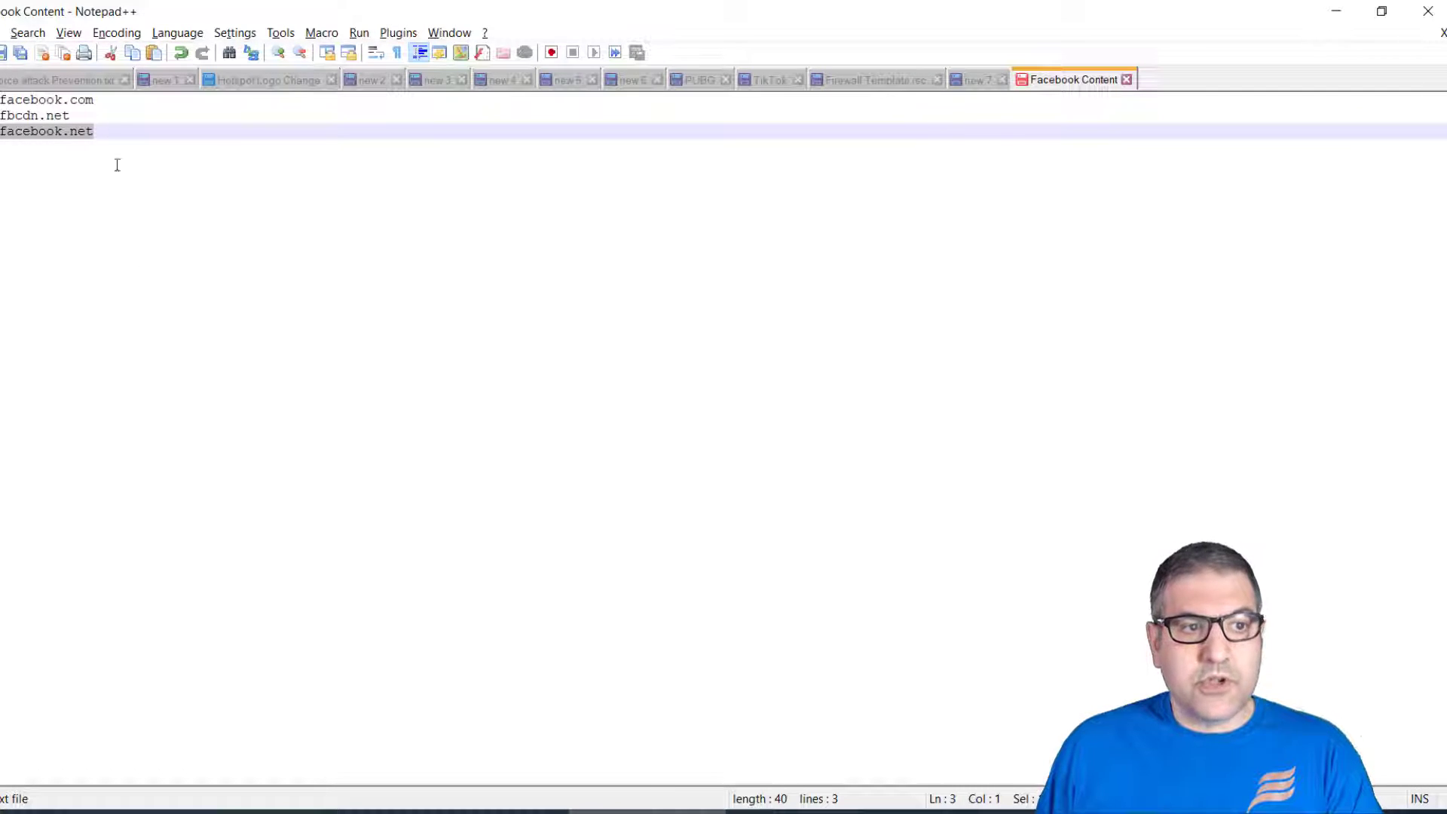
pyautogui.click(111, 101)
pyautogui.hotkey('shift', 'Home')
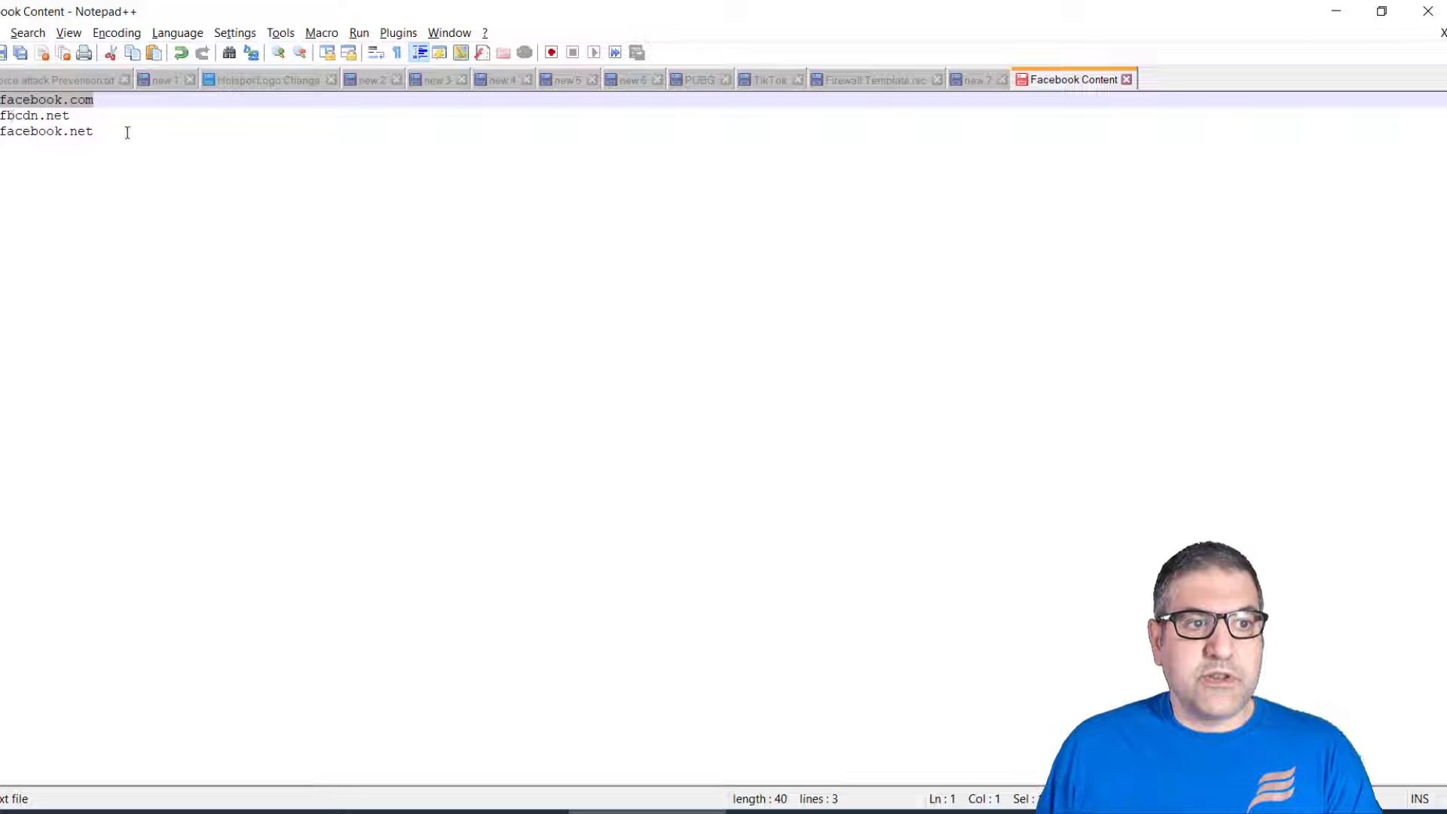
pyautogui.rightClick(66, 103)
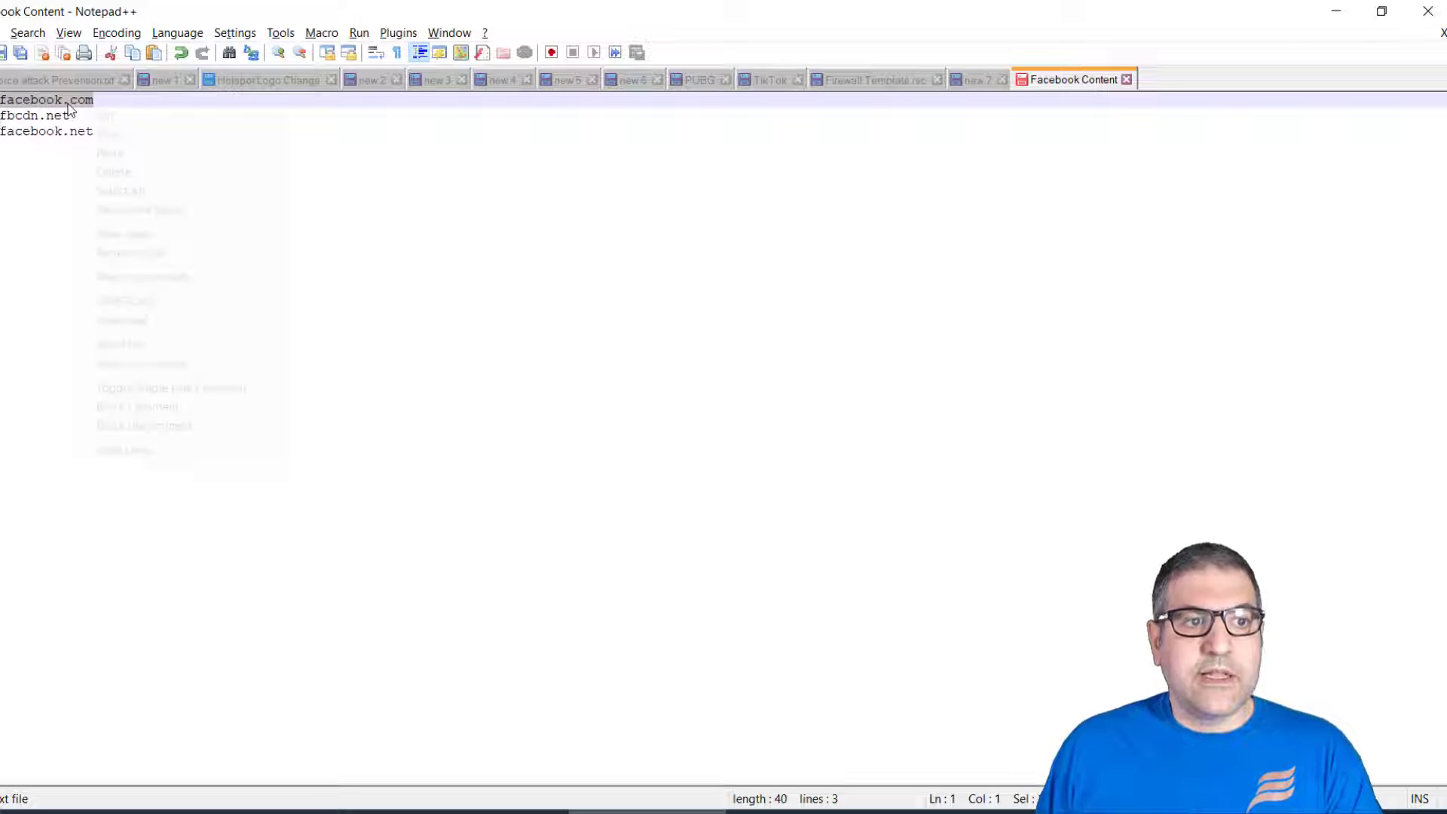
pyautogui.click(105, 134)
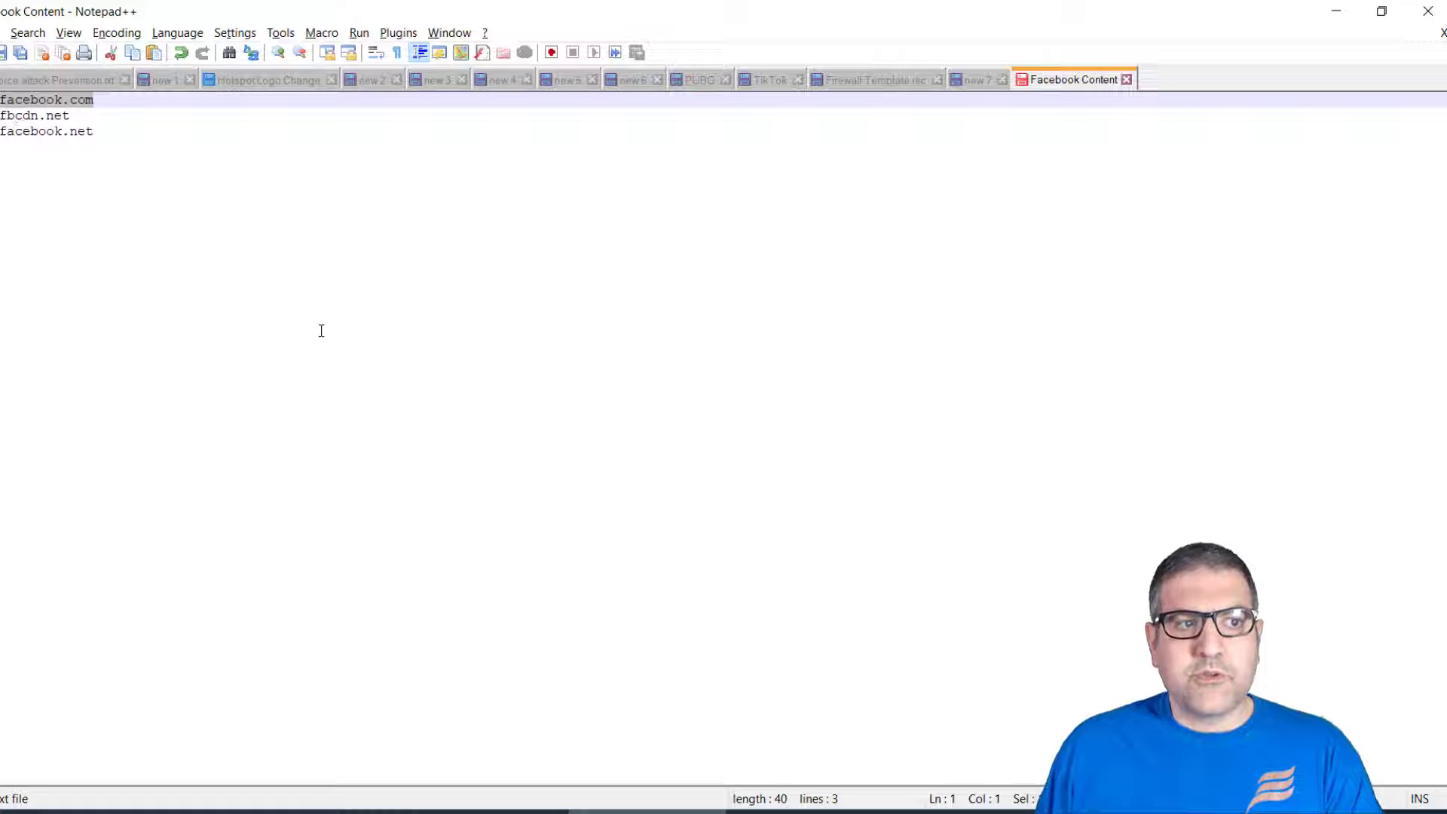
pyautogui.hotkey('alt', 'Tab')
pyautogui.click(528, 296)
pyautogui.write('.')
pyautogui.hotkey('ctrl', 'v')
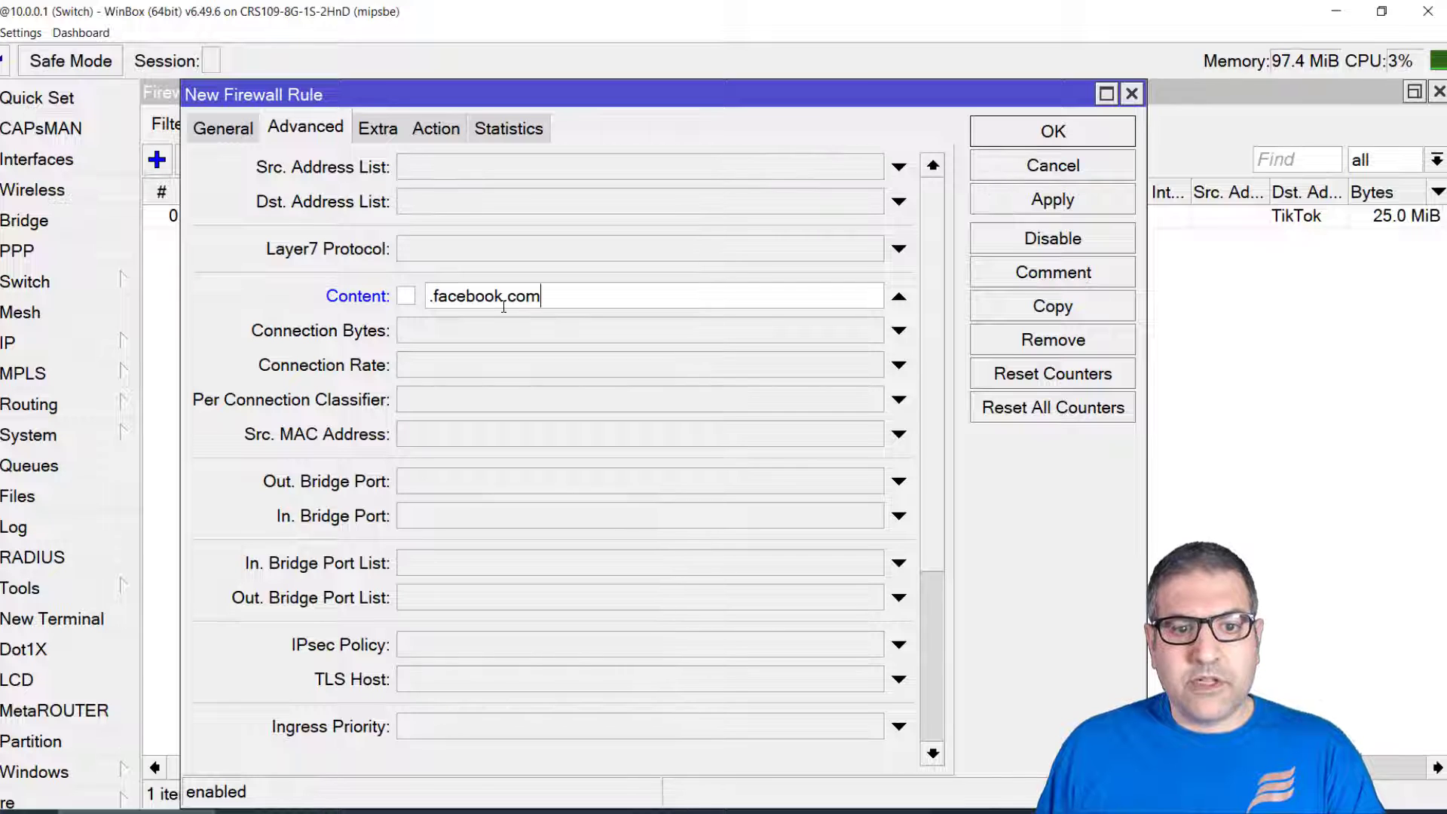
pyautogui.click(223, 128)
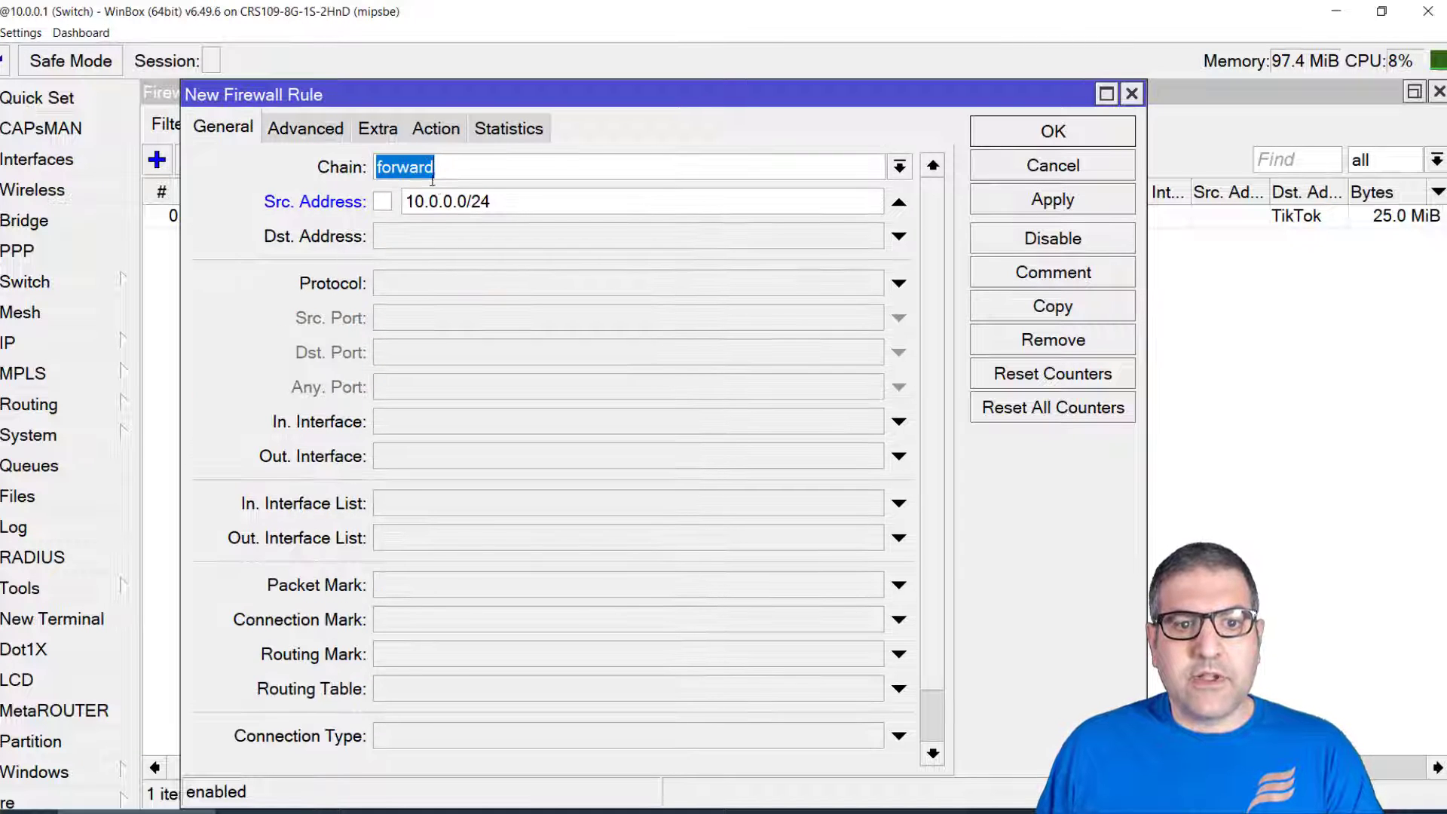
pyautogui.click(333, 134)
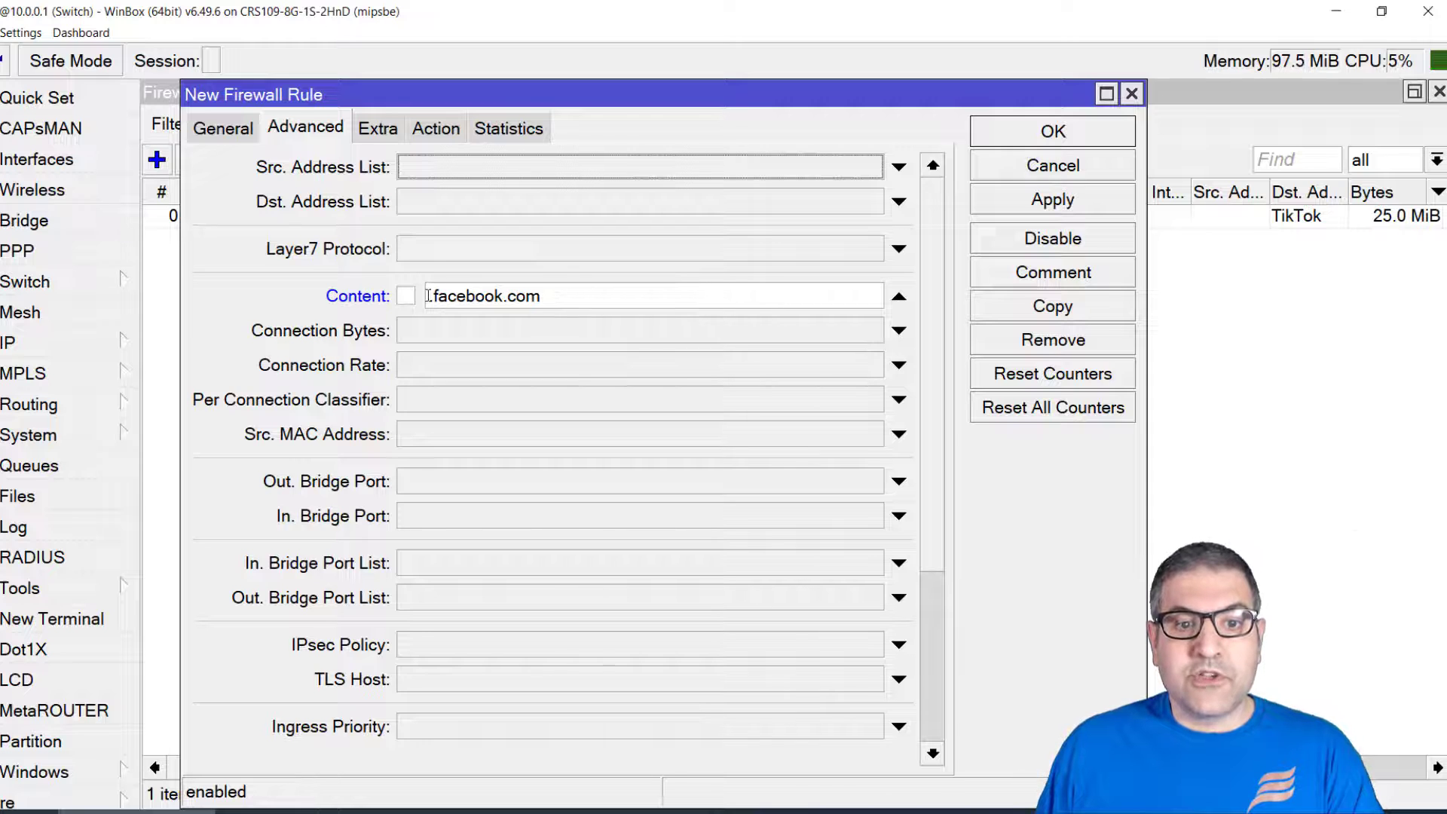
# Step: Set the rule's action to add dst to address list, with address list Facebook and timeout 96:00:00
pyautogui.click(441, 134)
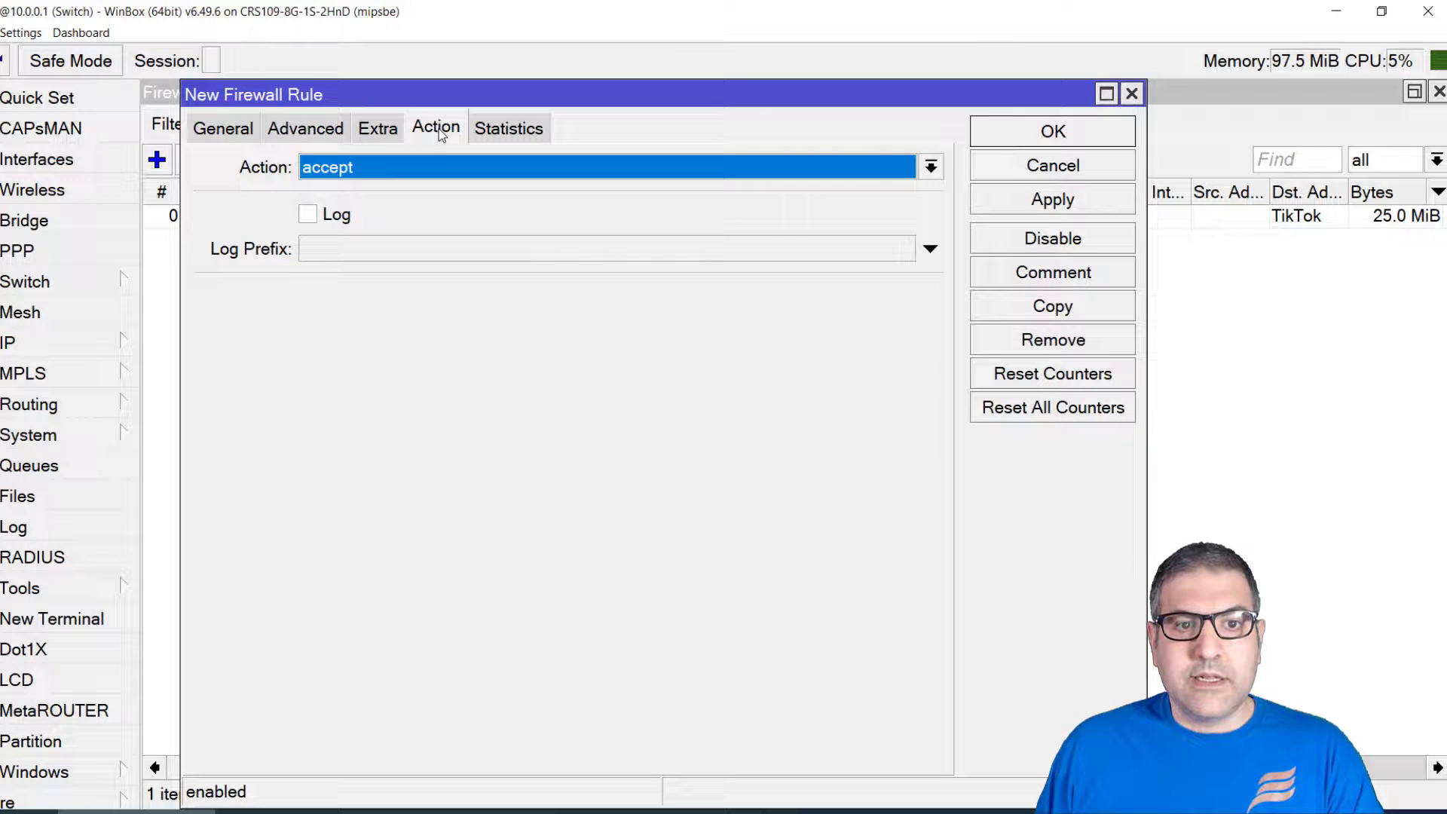
pyautogui.click(384, 174)
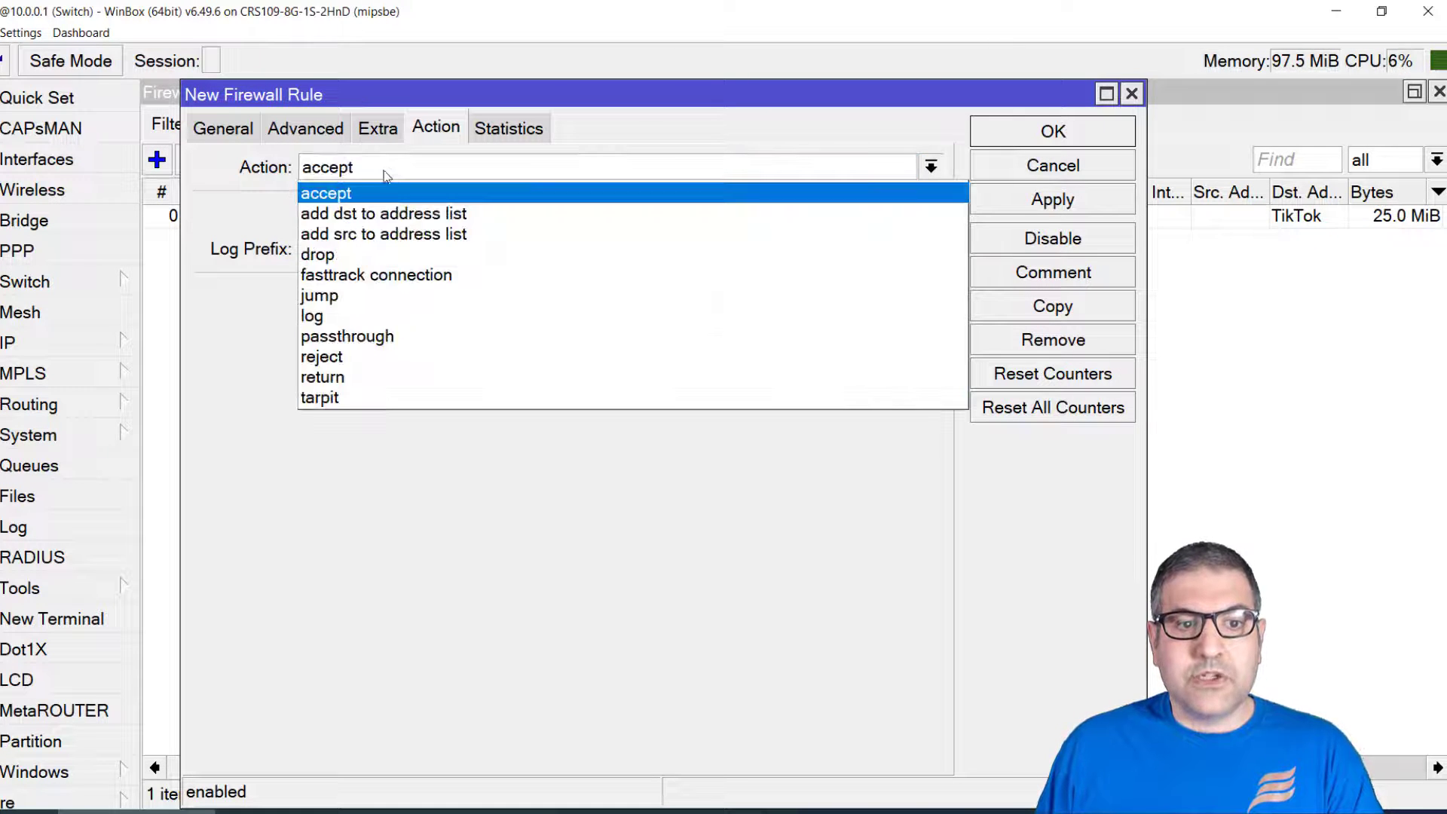
pyautogui.click(428, 217)
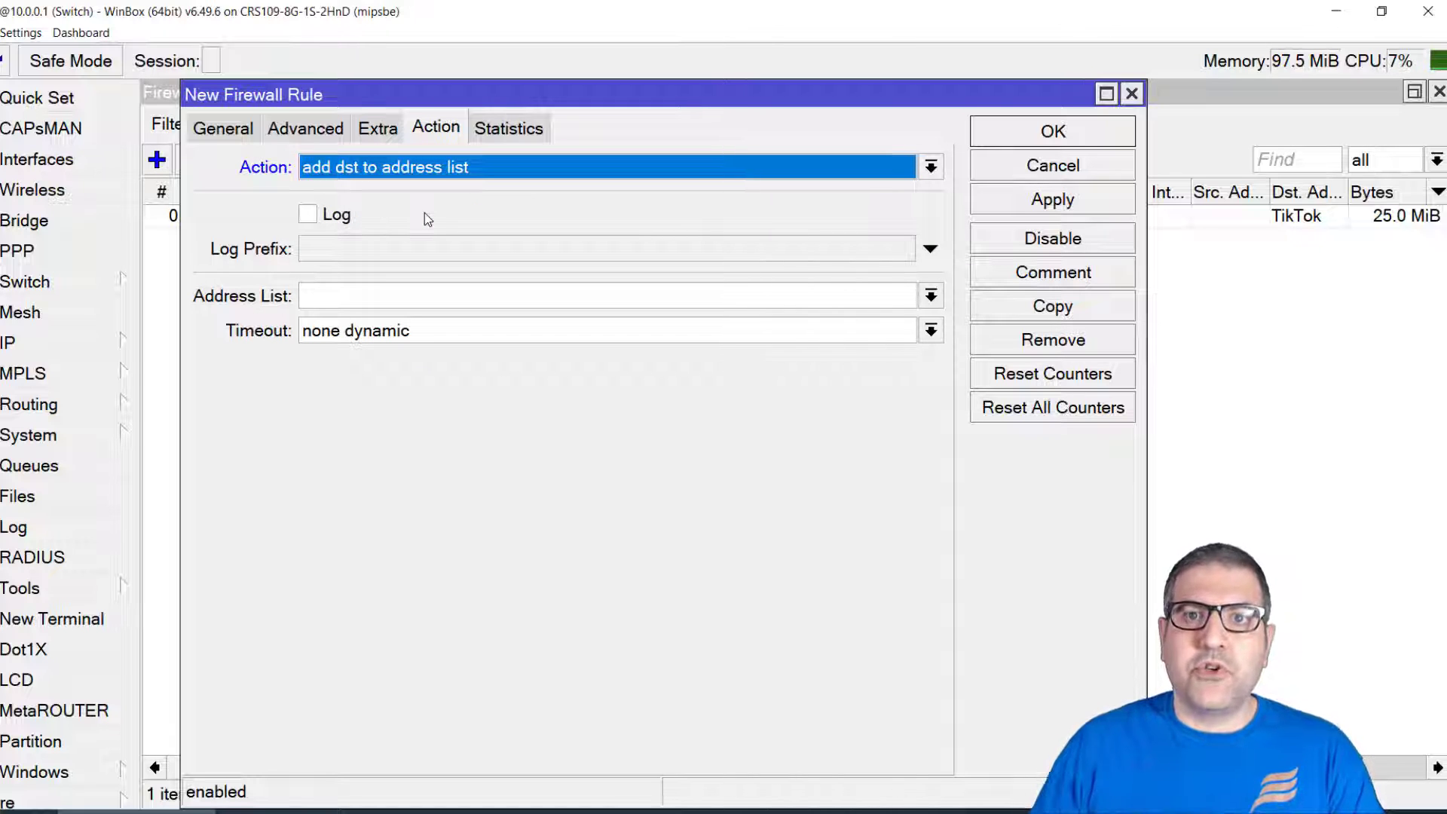
pyautogui.click(388, 299)
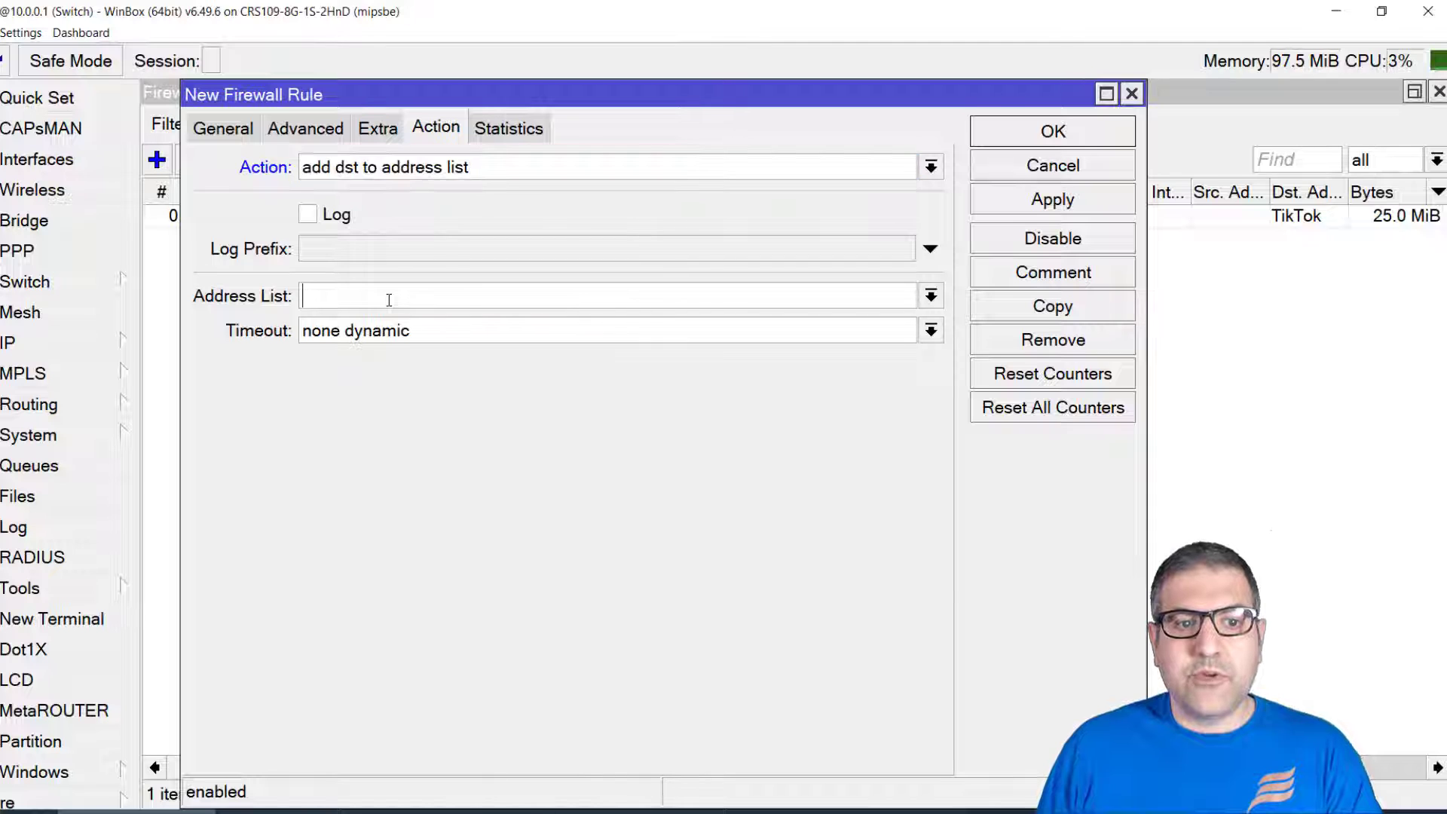
pyautogui.write('Face')
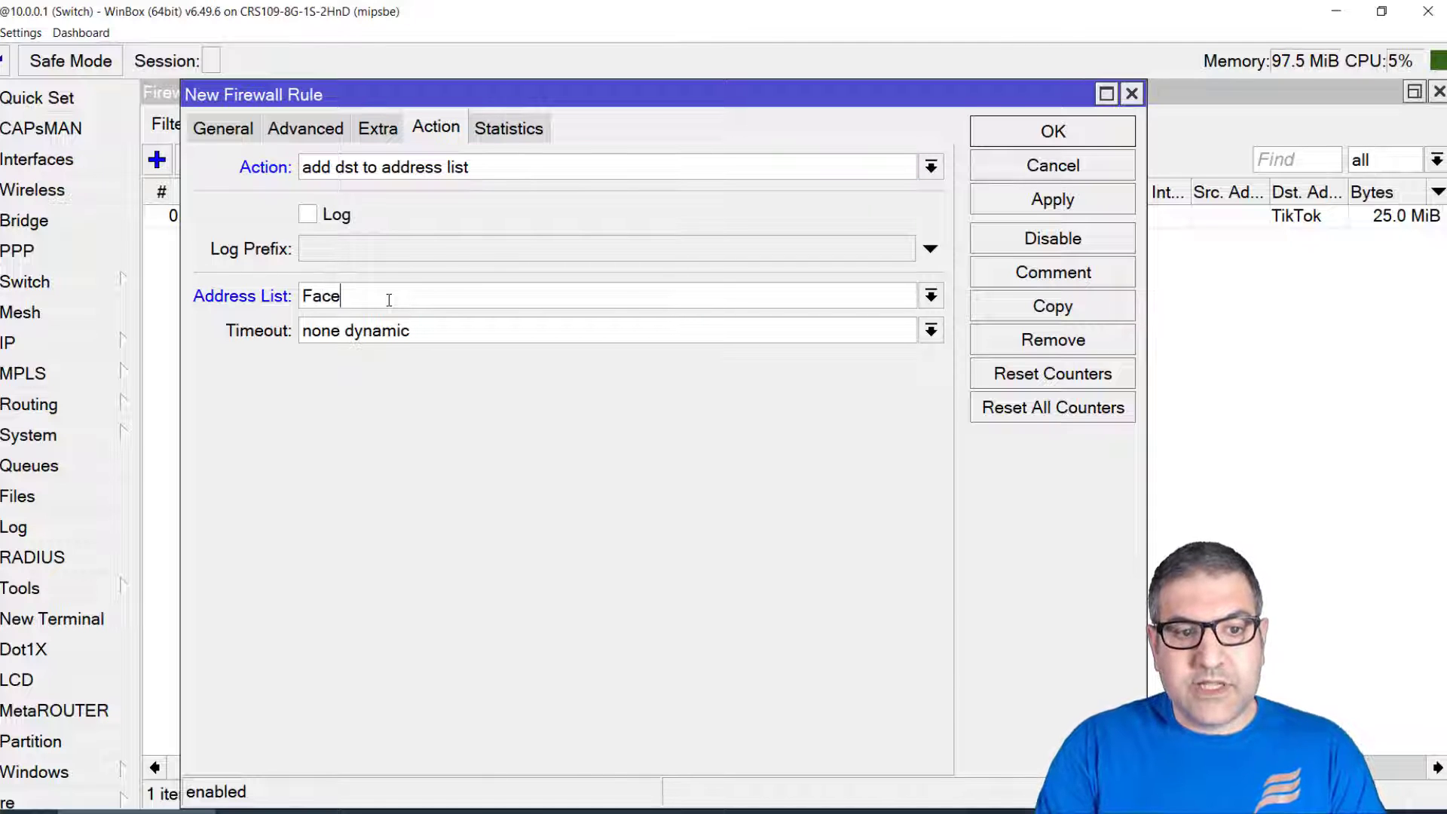
pyautogui.write('book')
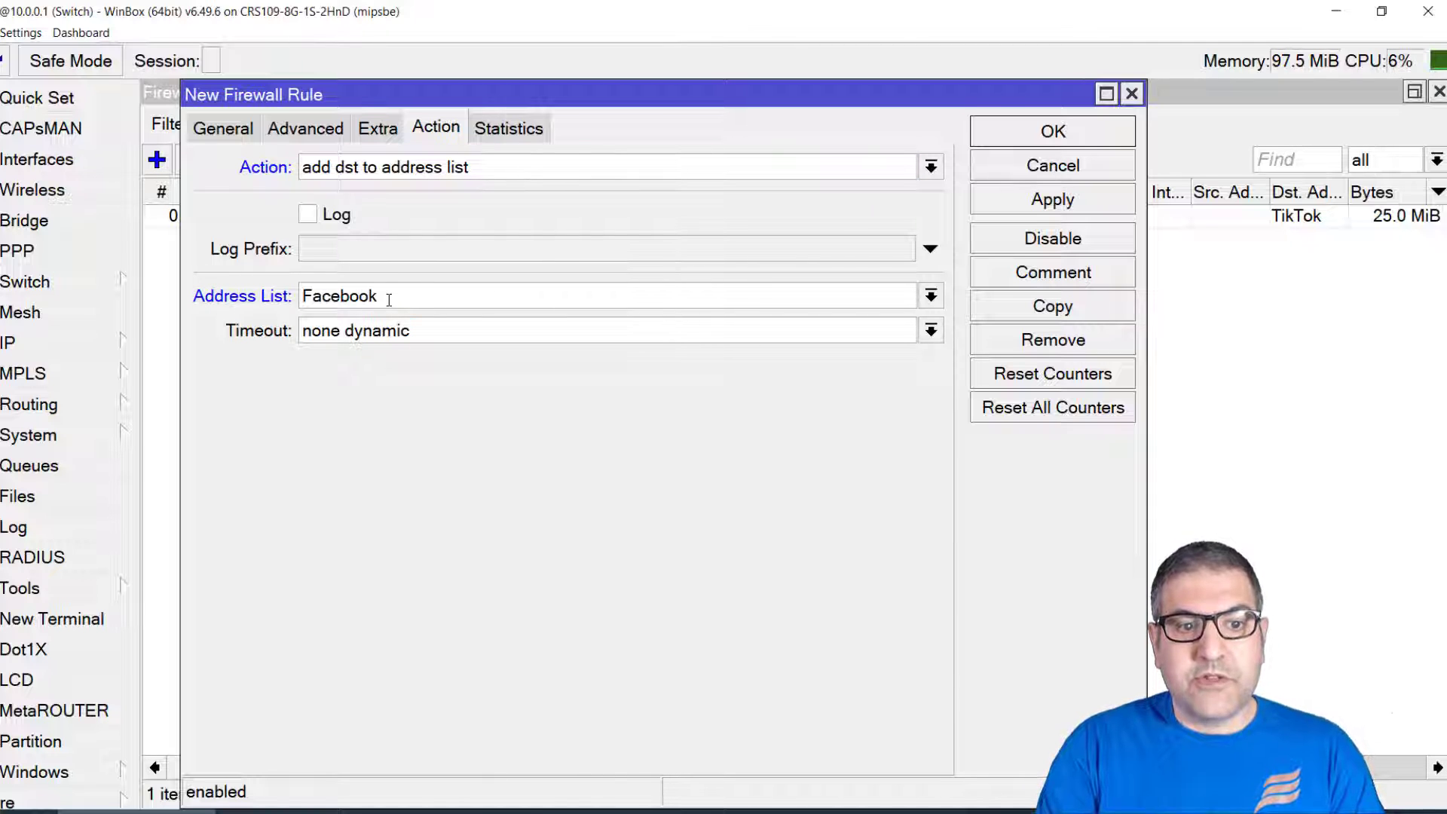
pyautogui.press('Tab')
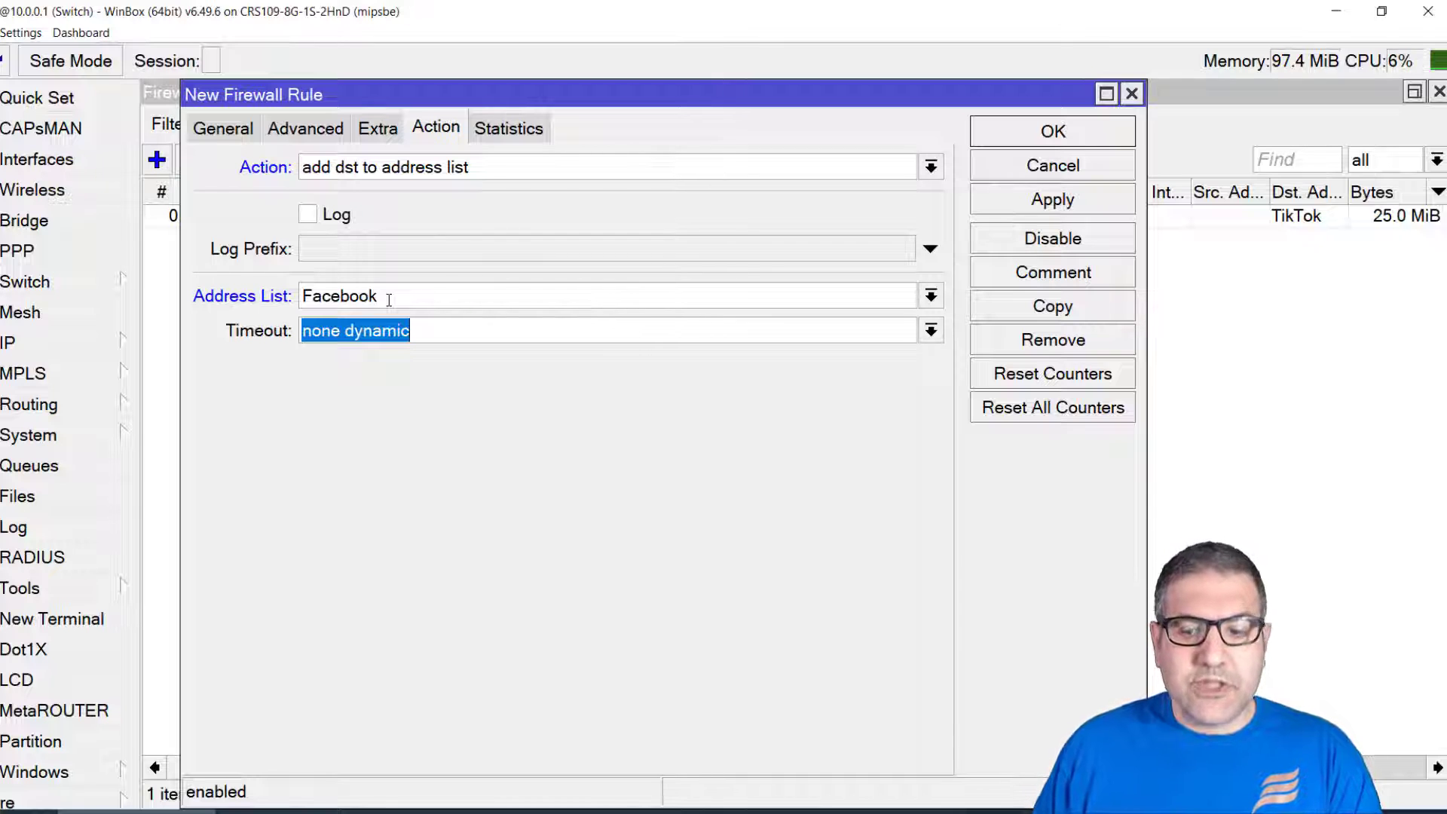
pyautogui.write('96:')
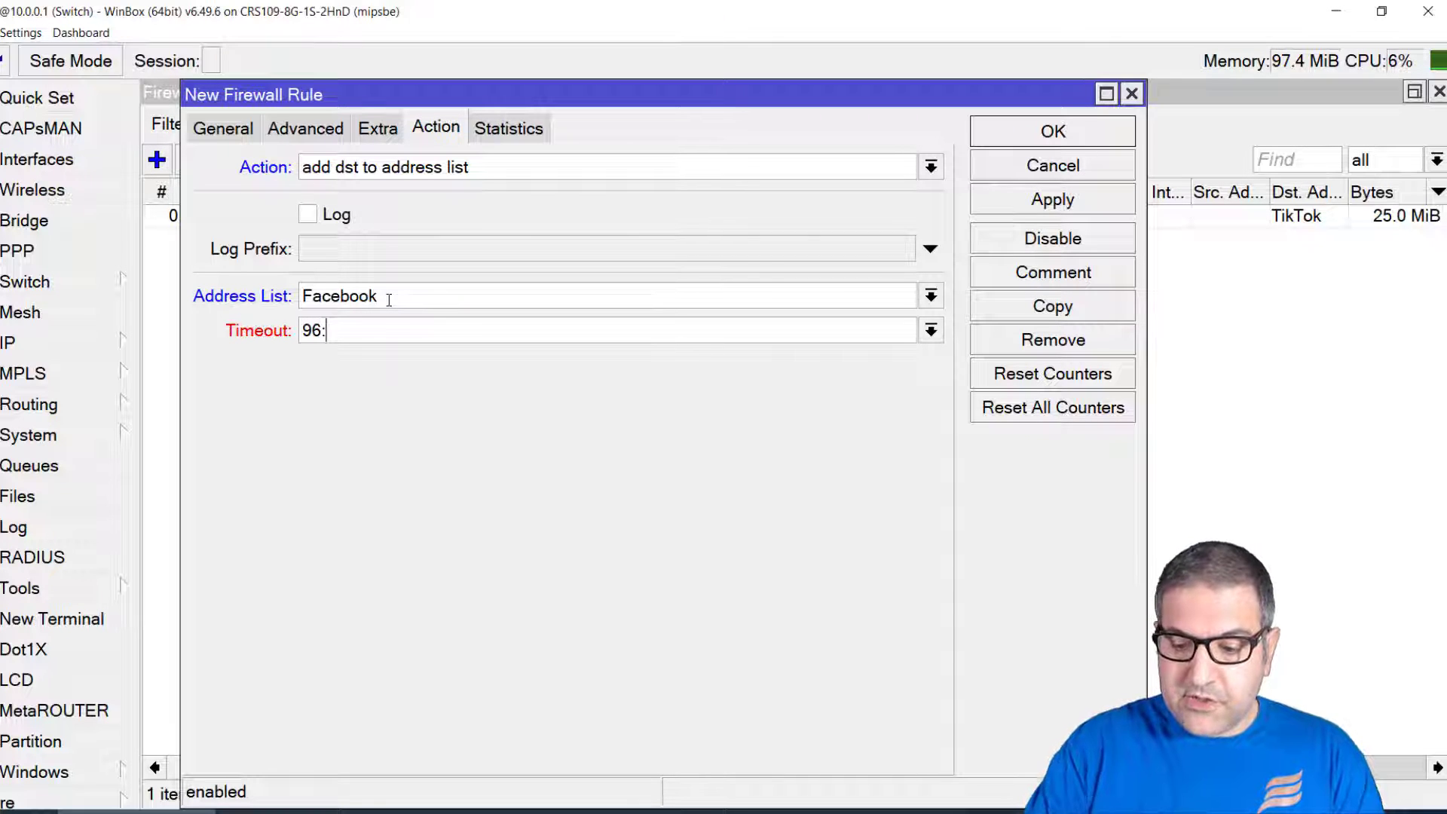
pyautogui.write('00:00')
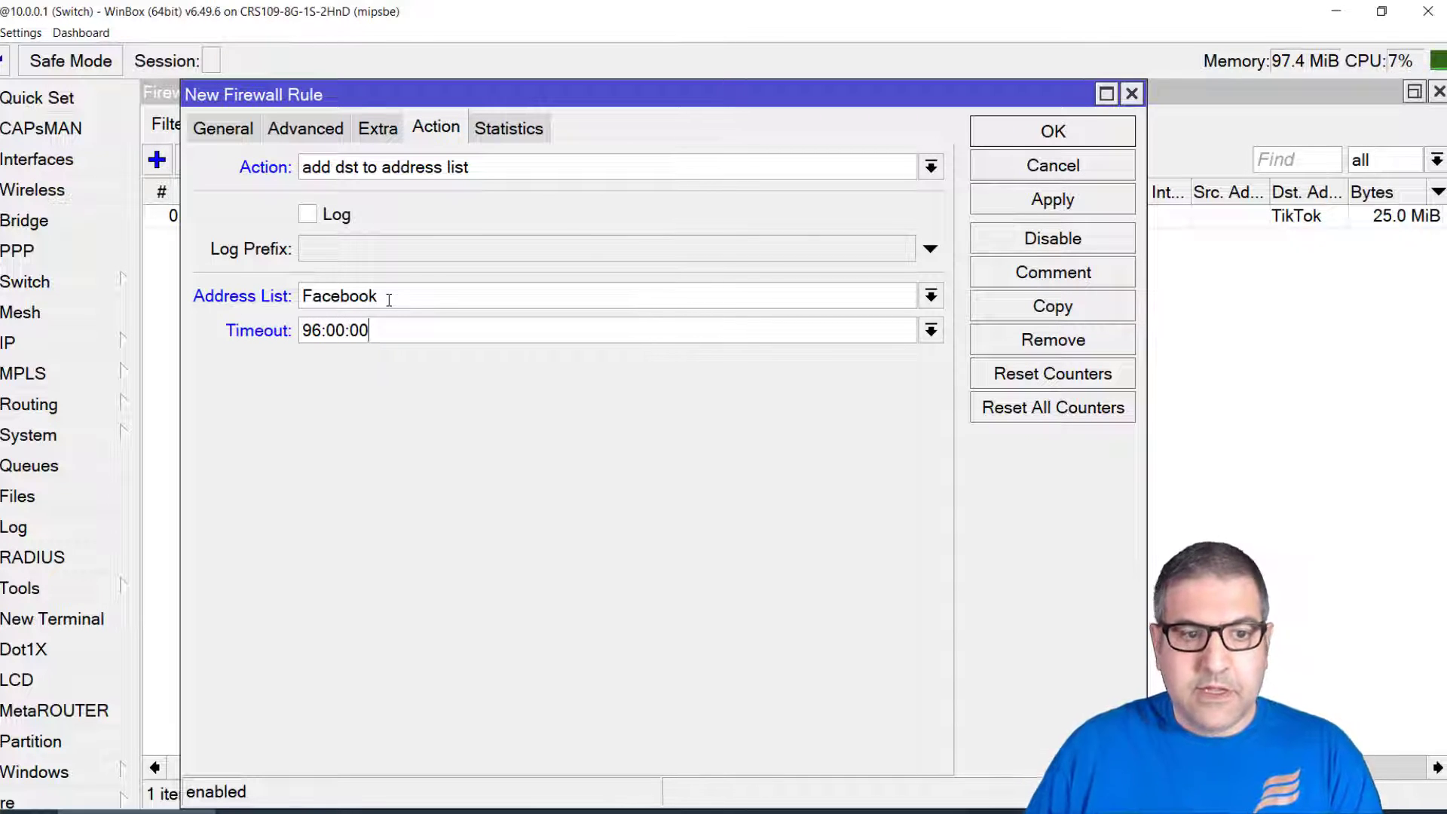
# Step: Review the new rule's general, content and action settings and apply the rule
pyautogui.click(228, 134)
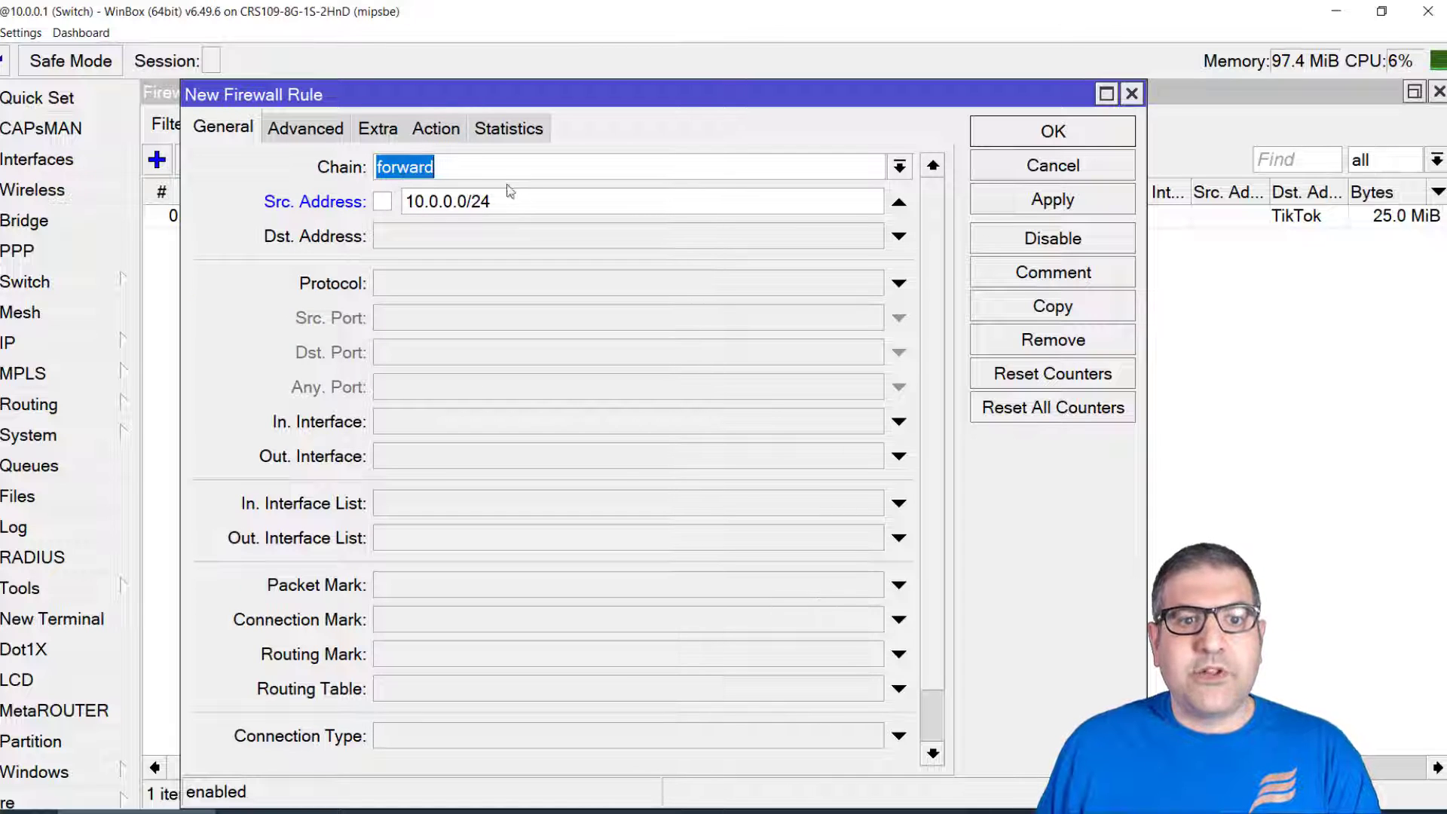
pyautogui.click(325, 133)
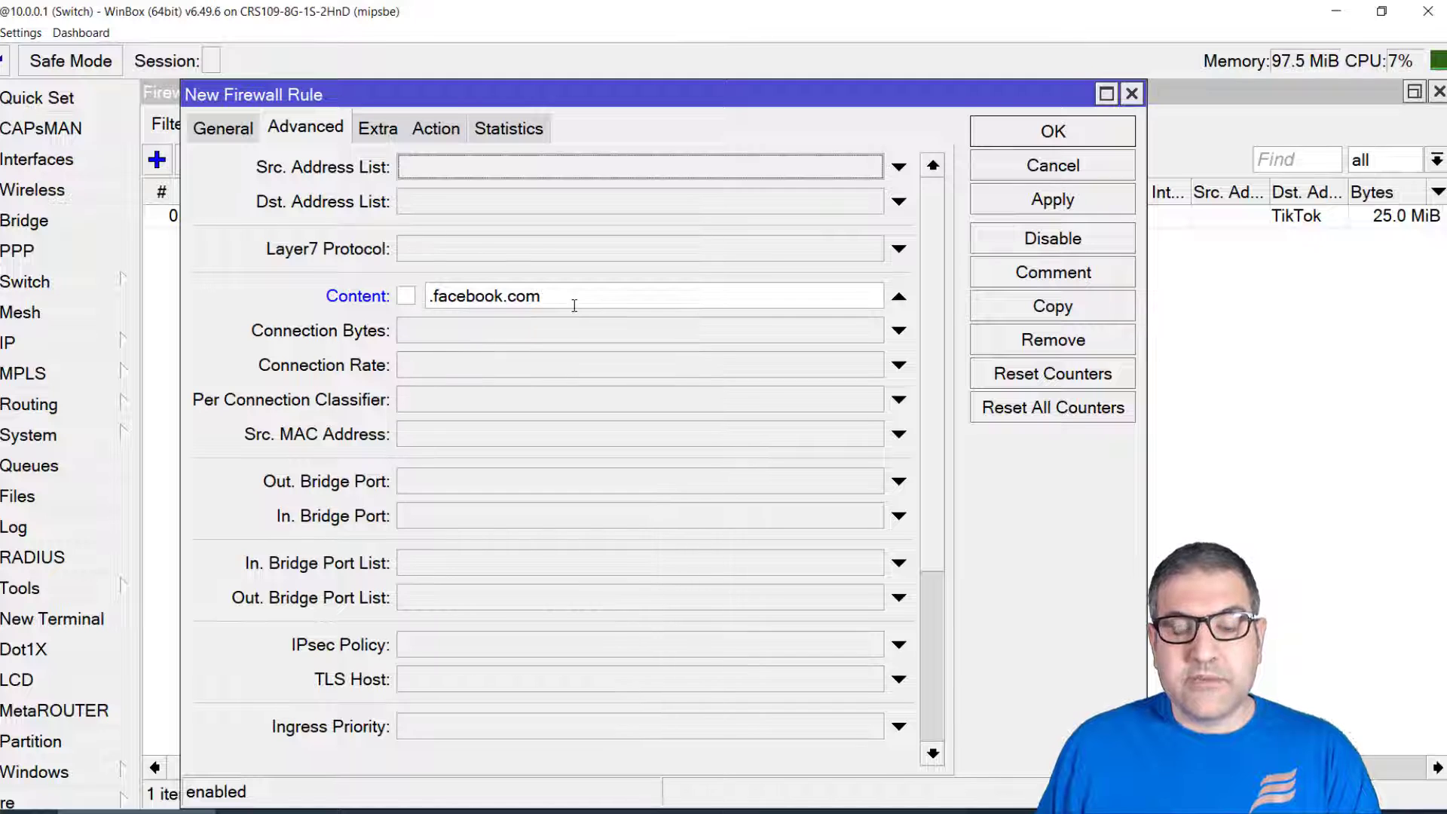
pyautogui.click(434, 134)
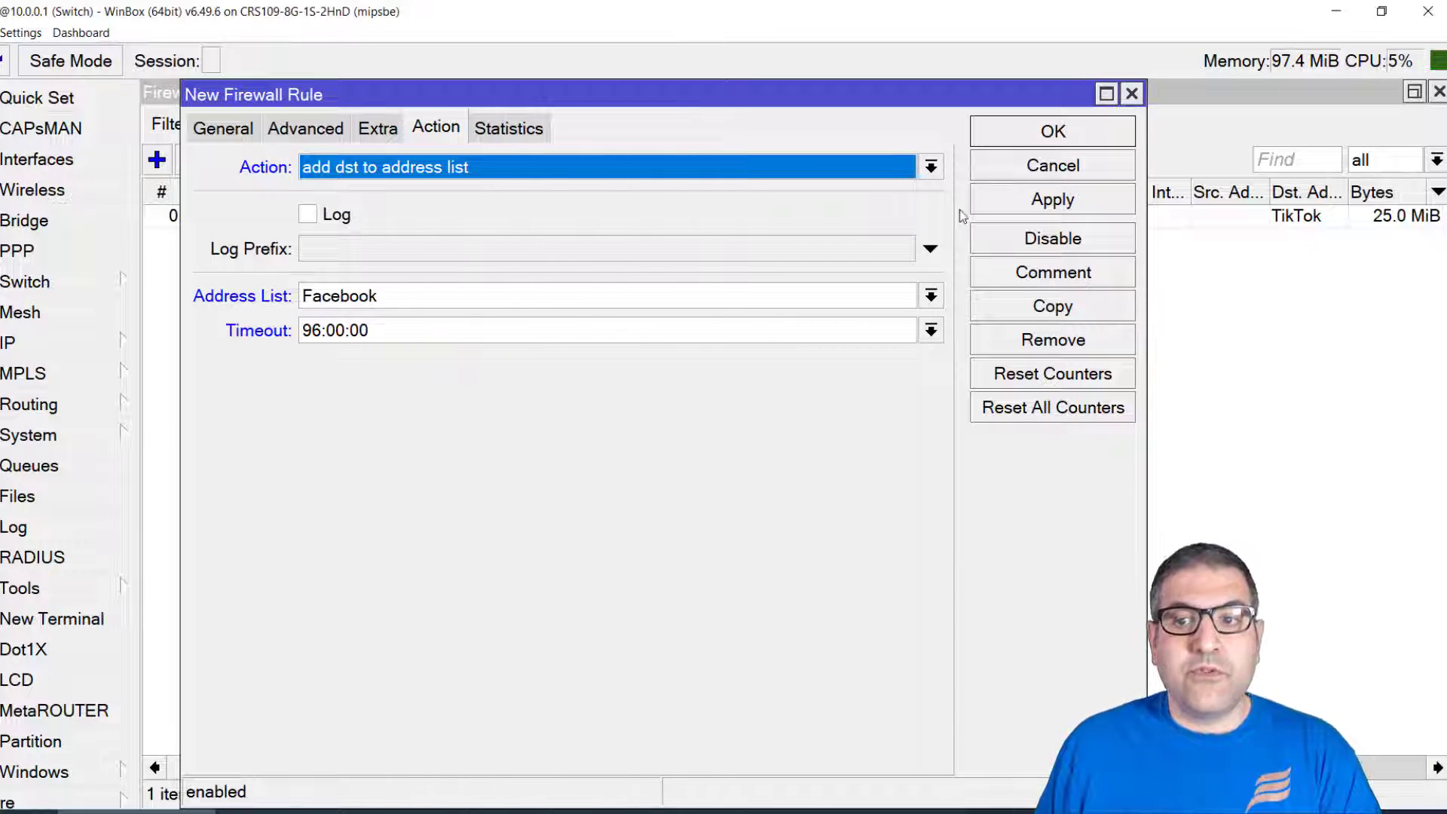
pyautogui.click(1057, 202)
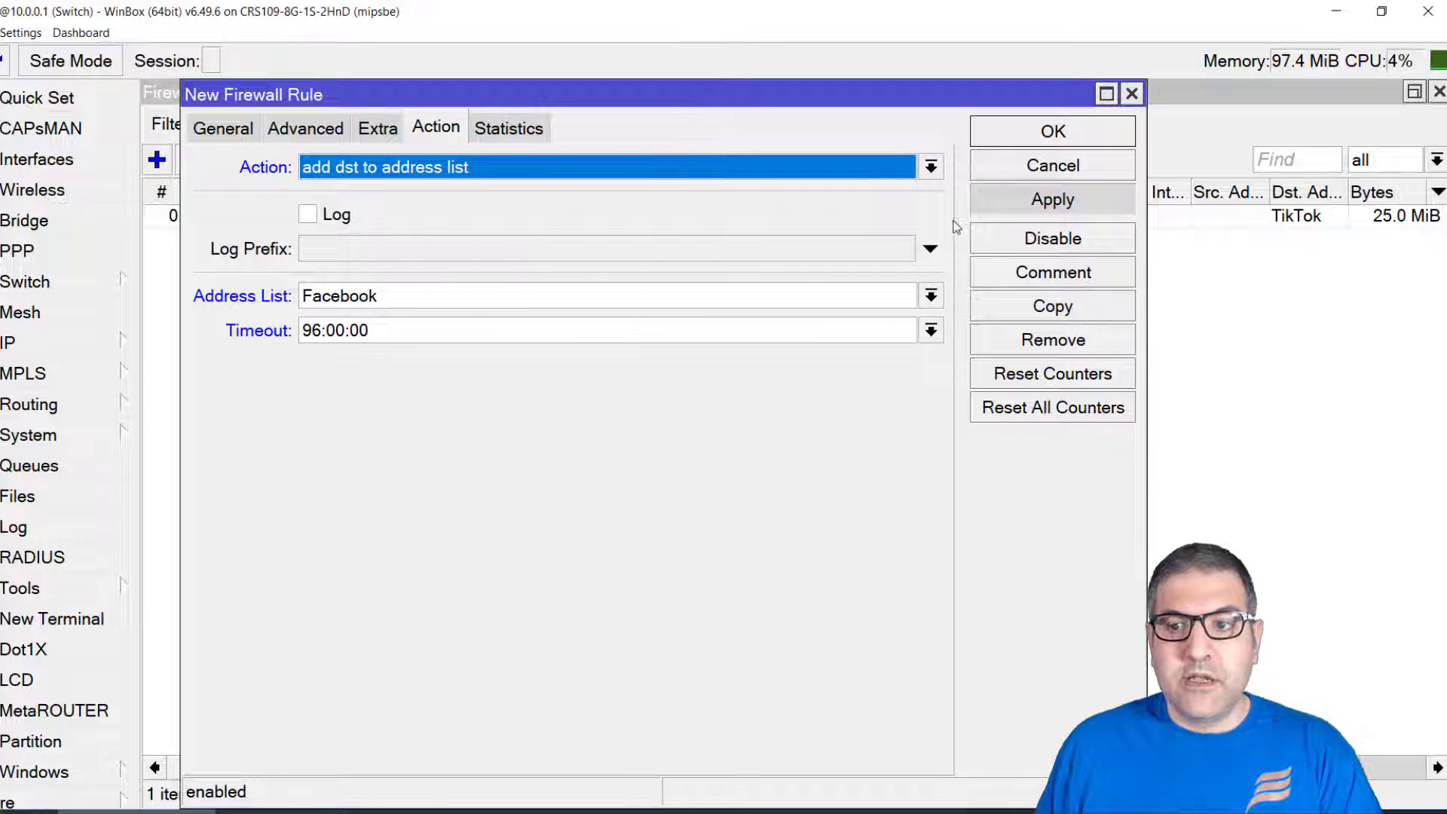
# Step: Add the comment Facebook to the new firewall rule and save the rule
pyautogui.click(1052, 274)
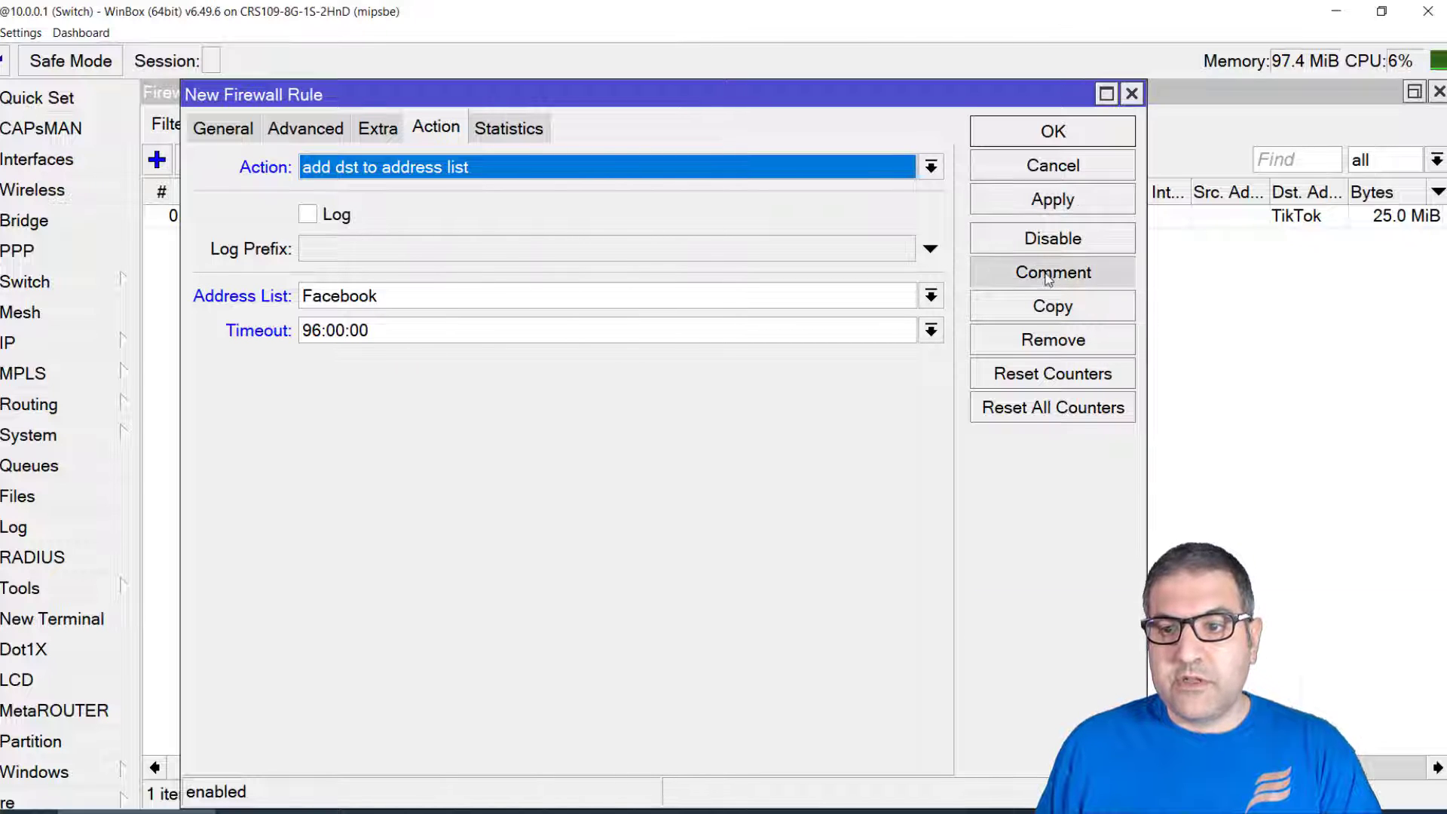
pyautogui.write('Faceb')
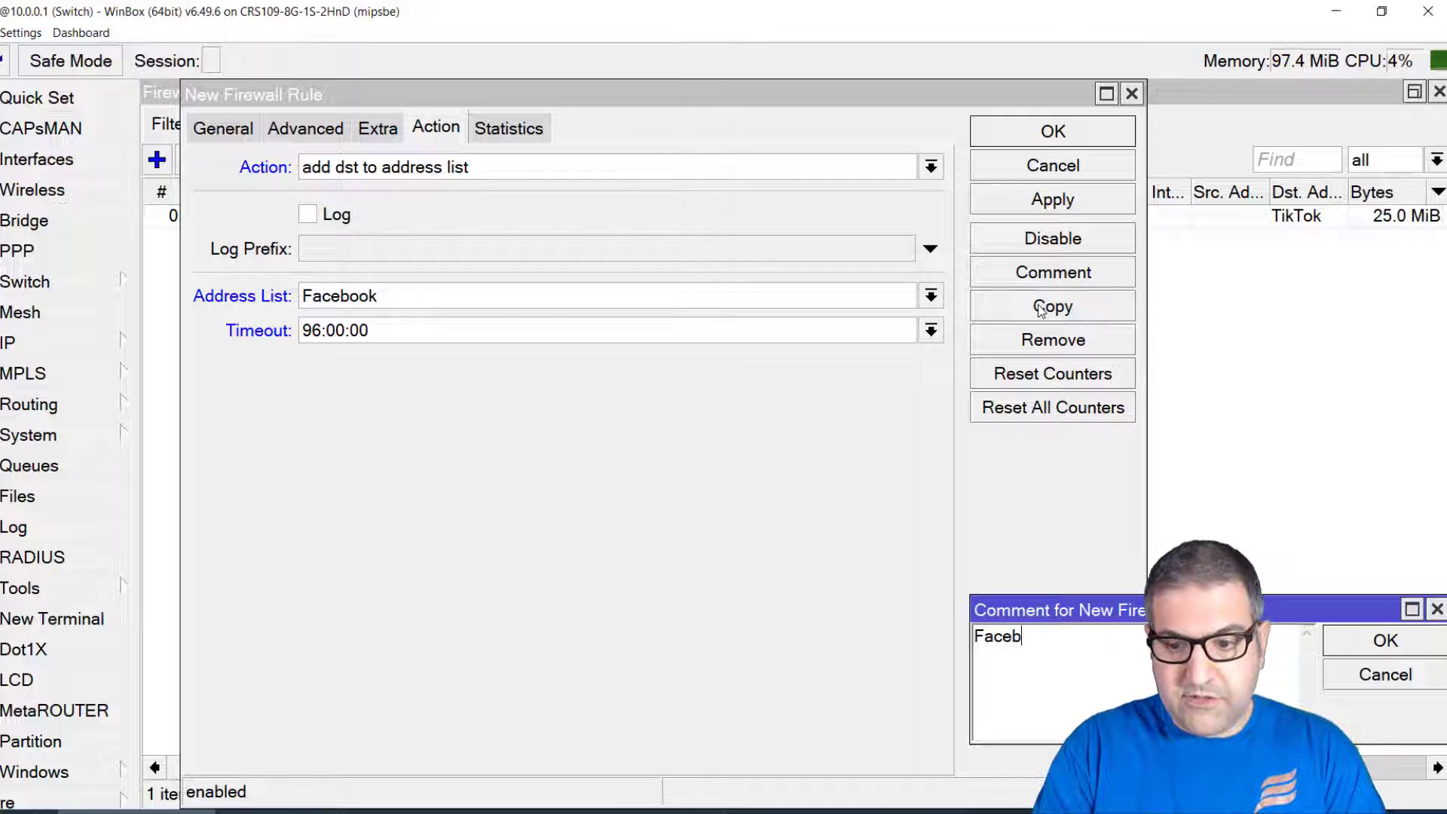
pyautogui.write('bo')
pyautogui.press('BackSpace')
pyautogui.press('BackSpace')
pyautogui.write('ook')
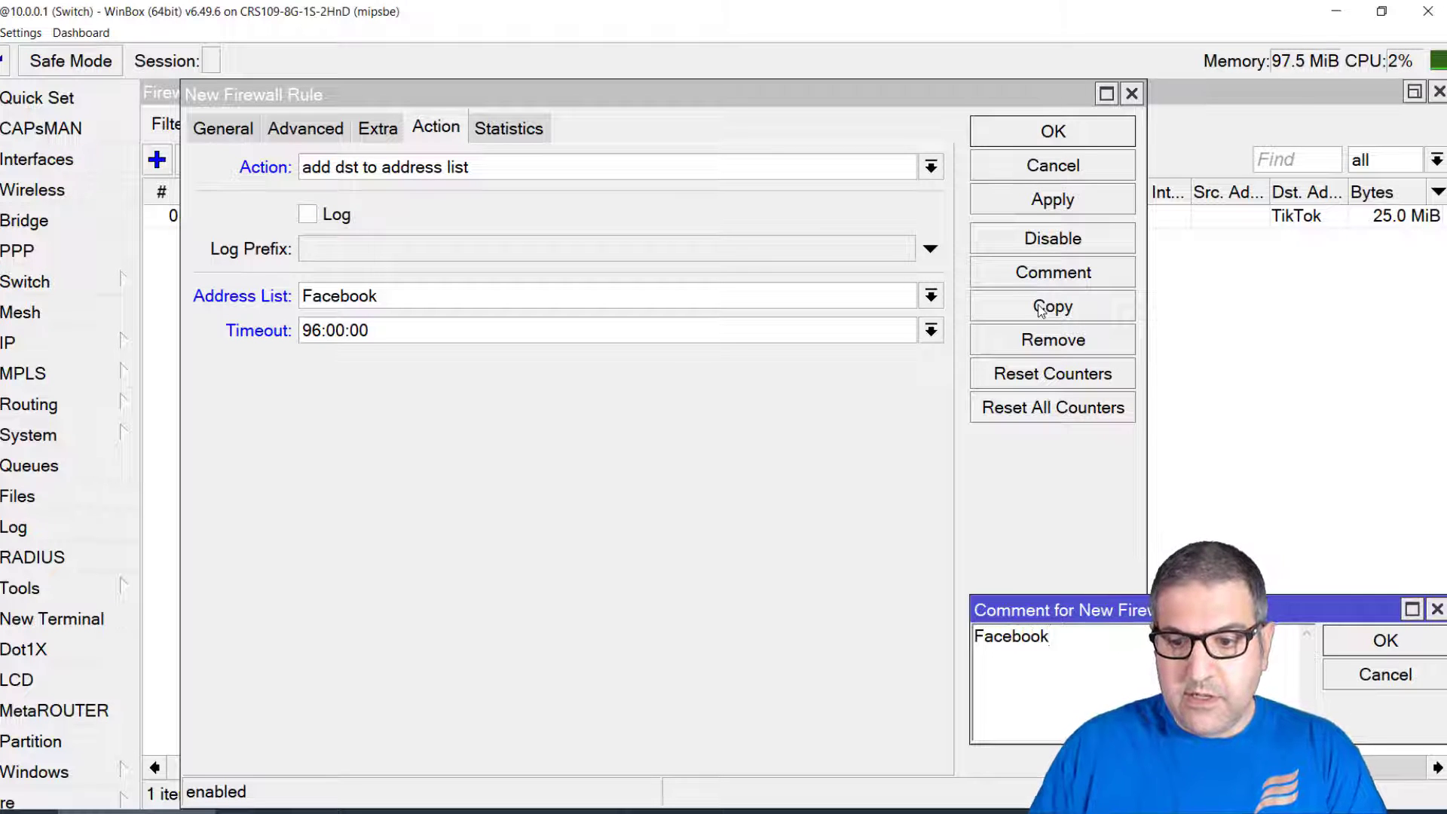
pyautogui.click(1383, 640)
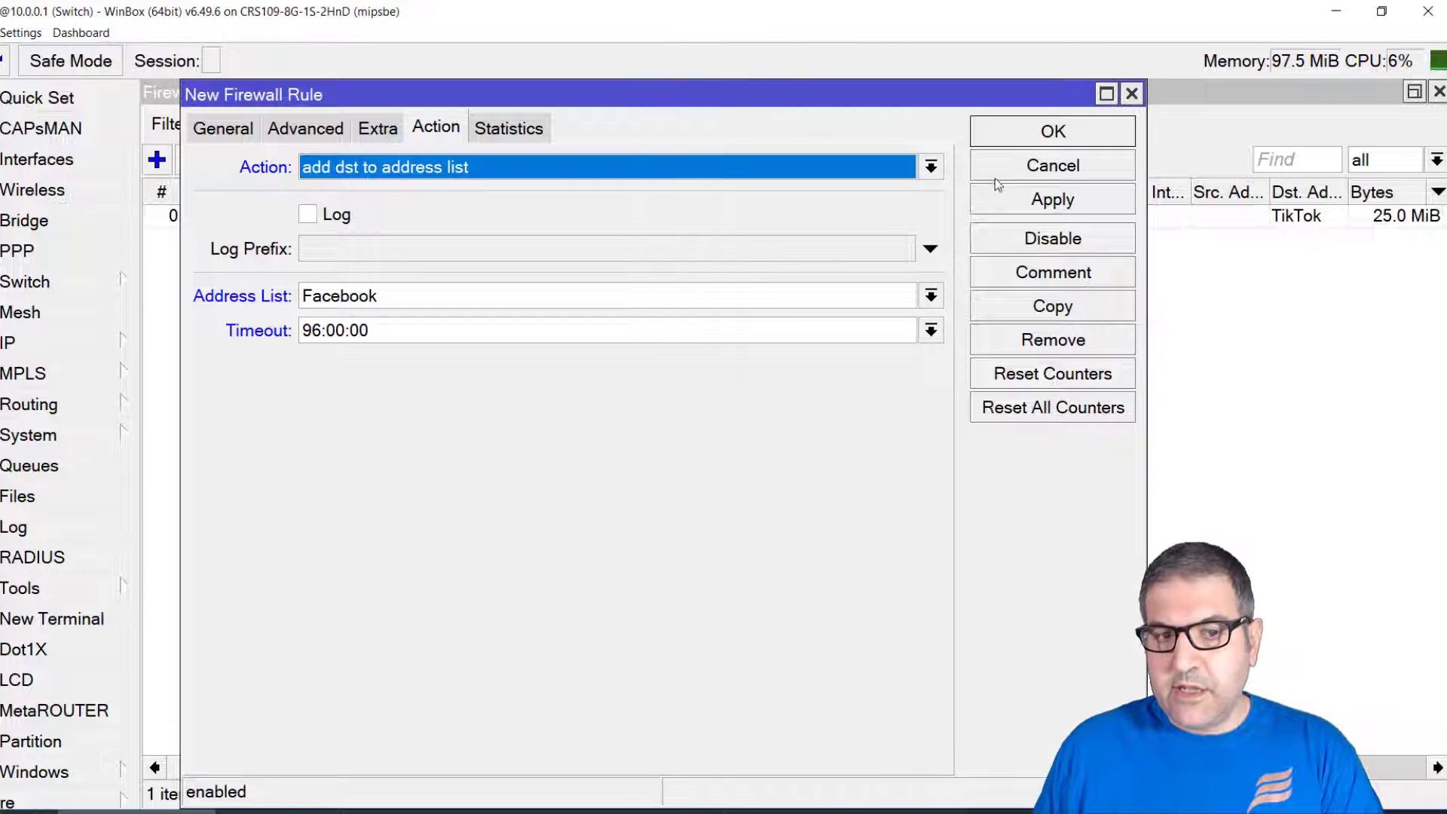
pyautogui.click(1052, 205)
pyautogui.click(1065, 143)
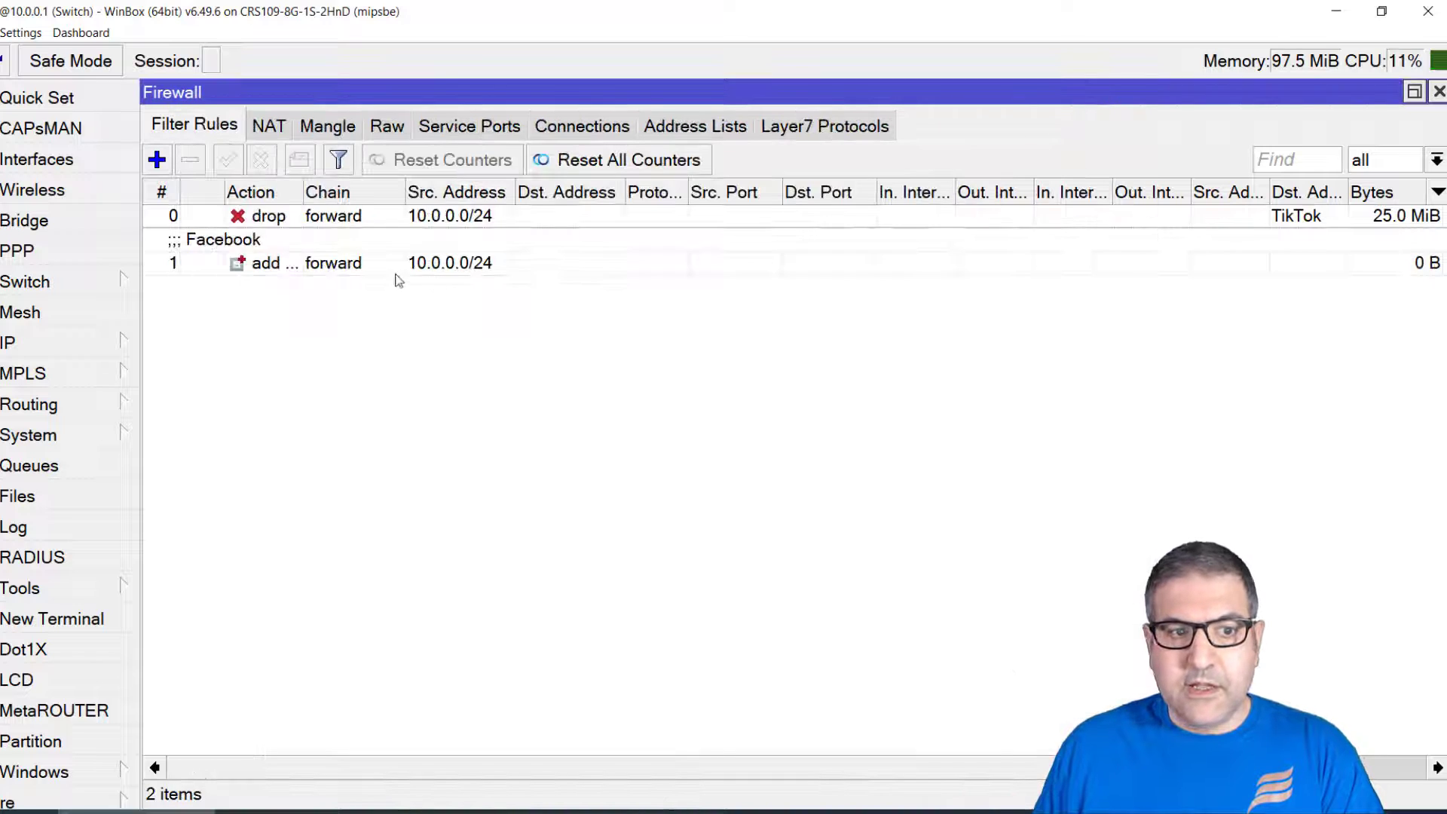
# Step: Copy the fbcdn.net domain from the Facebook Content file in Notepad++ and return to WinBox
pyautogui.click(305, 263)
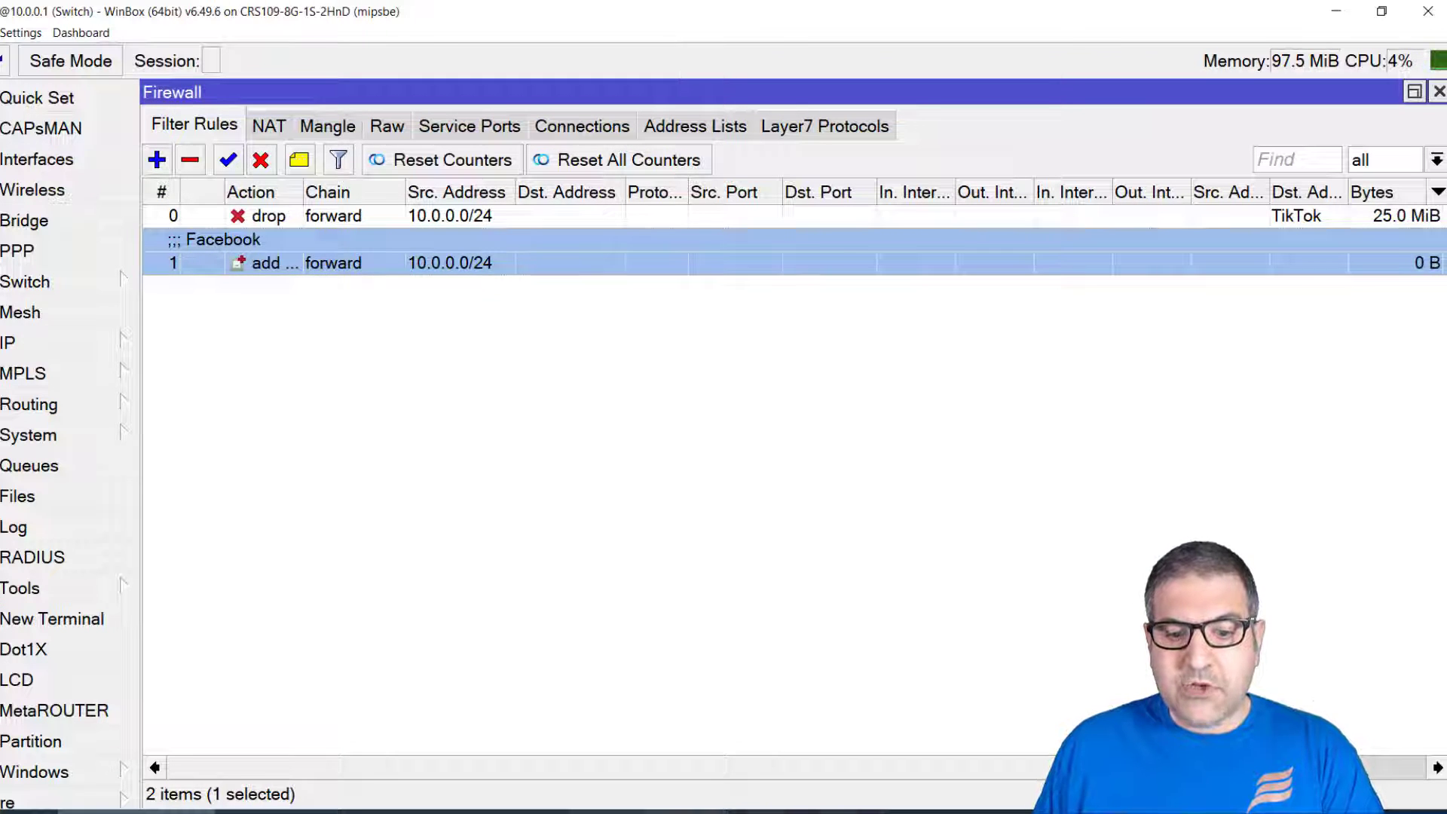
pyautogui.hotkey('alt', 'Tab')
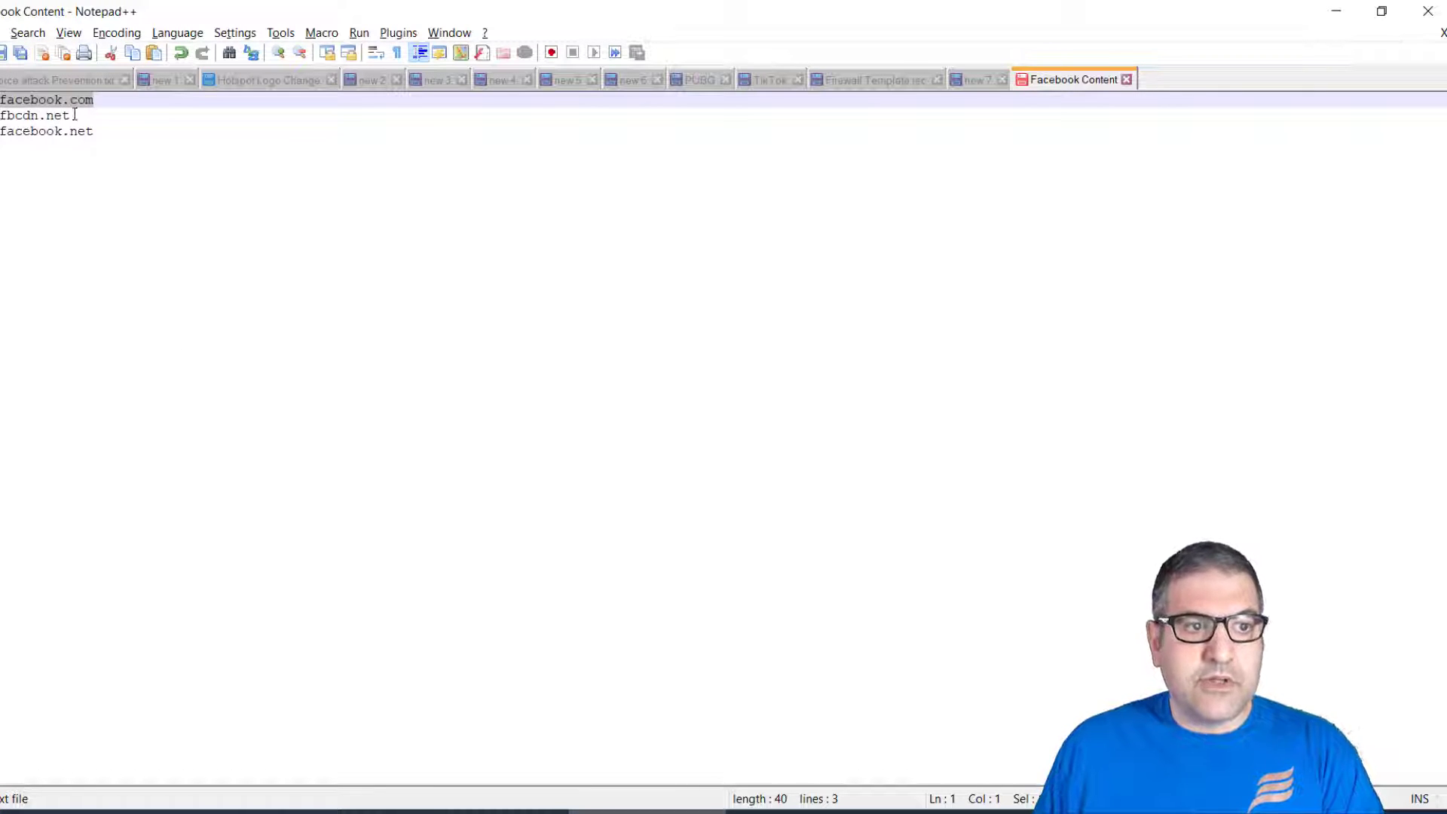
pyautogui.moveTo(75, 114); pyautogui.dragTo(0, 116)
pyautogui.rightClick(9, 116)
pyautogui.click(52, 143)
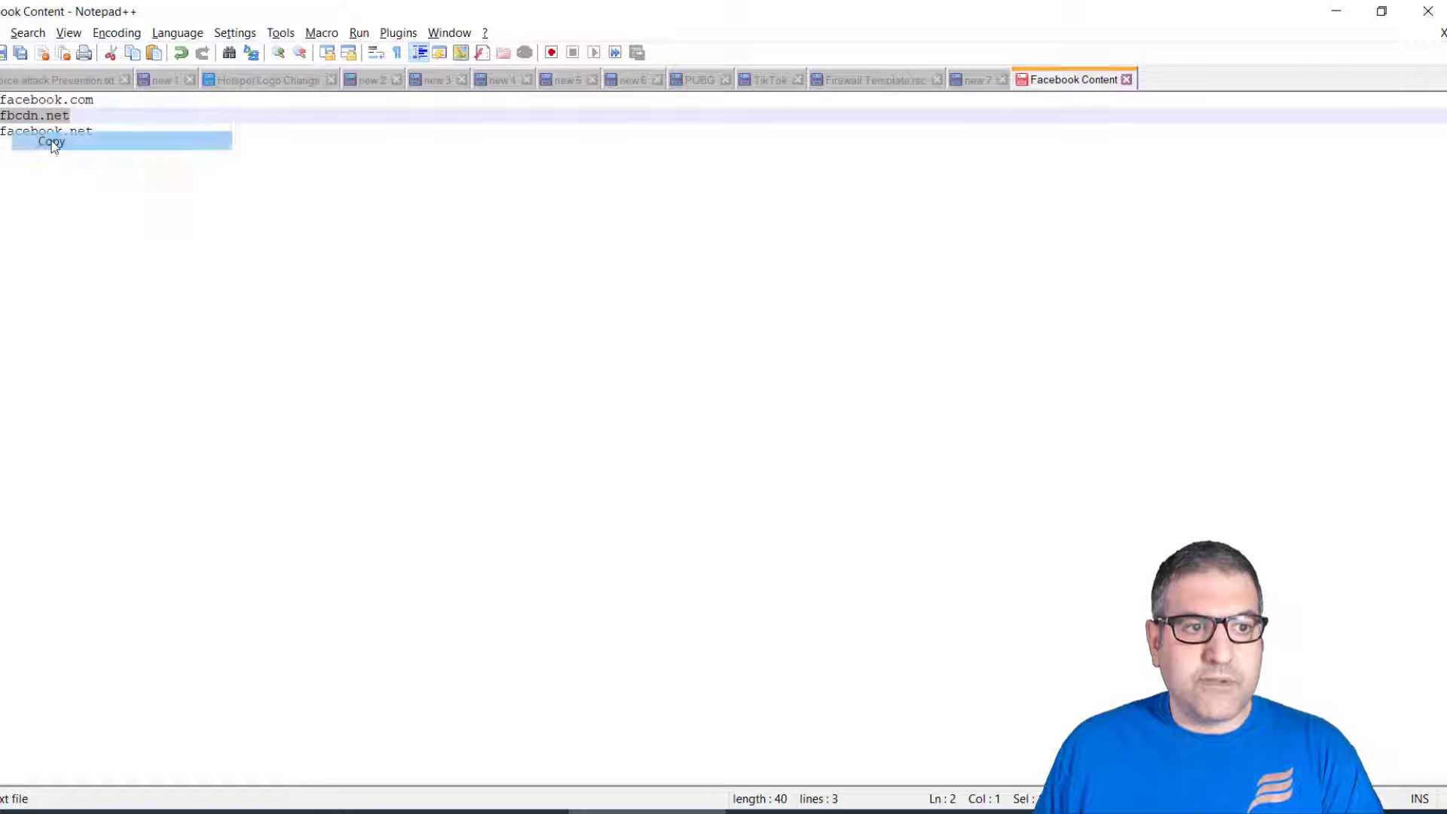
pyautogui.hotkey('alt', 'Tab')
# Step: Duplicate the Facebook filter rule and set the copy's content match to .fbcdn.net
pyautogui.doubleClick(251, 270)
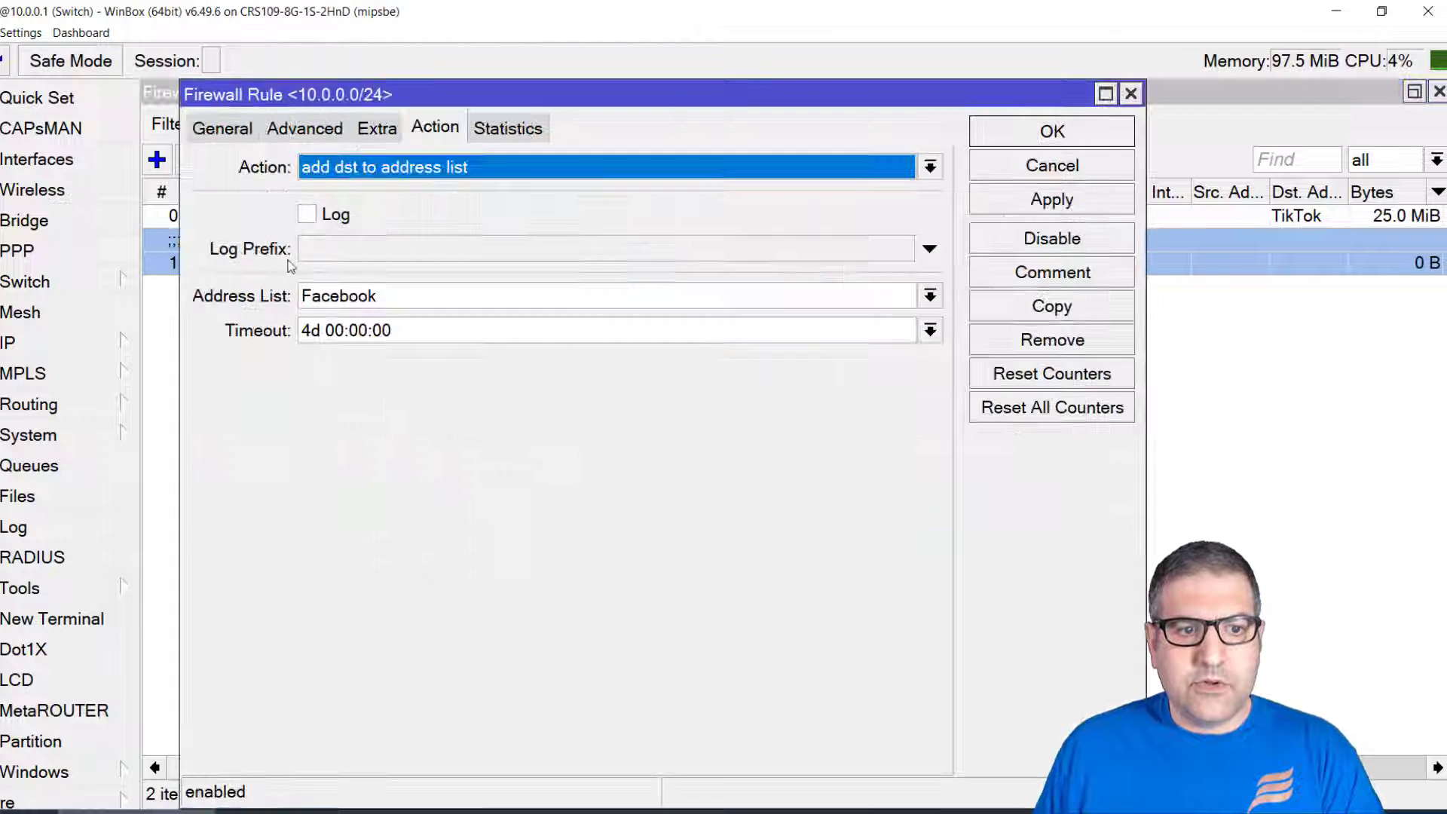
pyautogui.click(1053, 315)
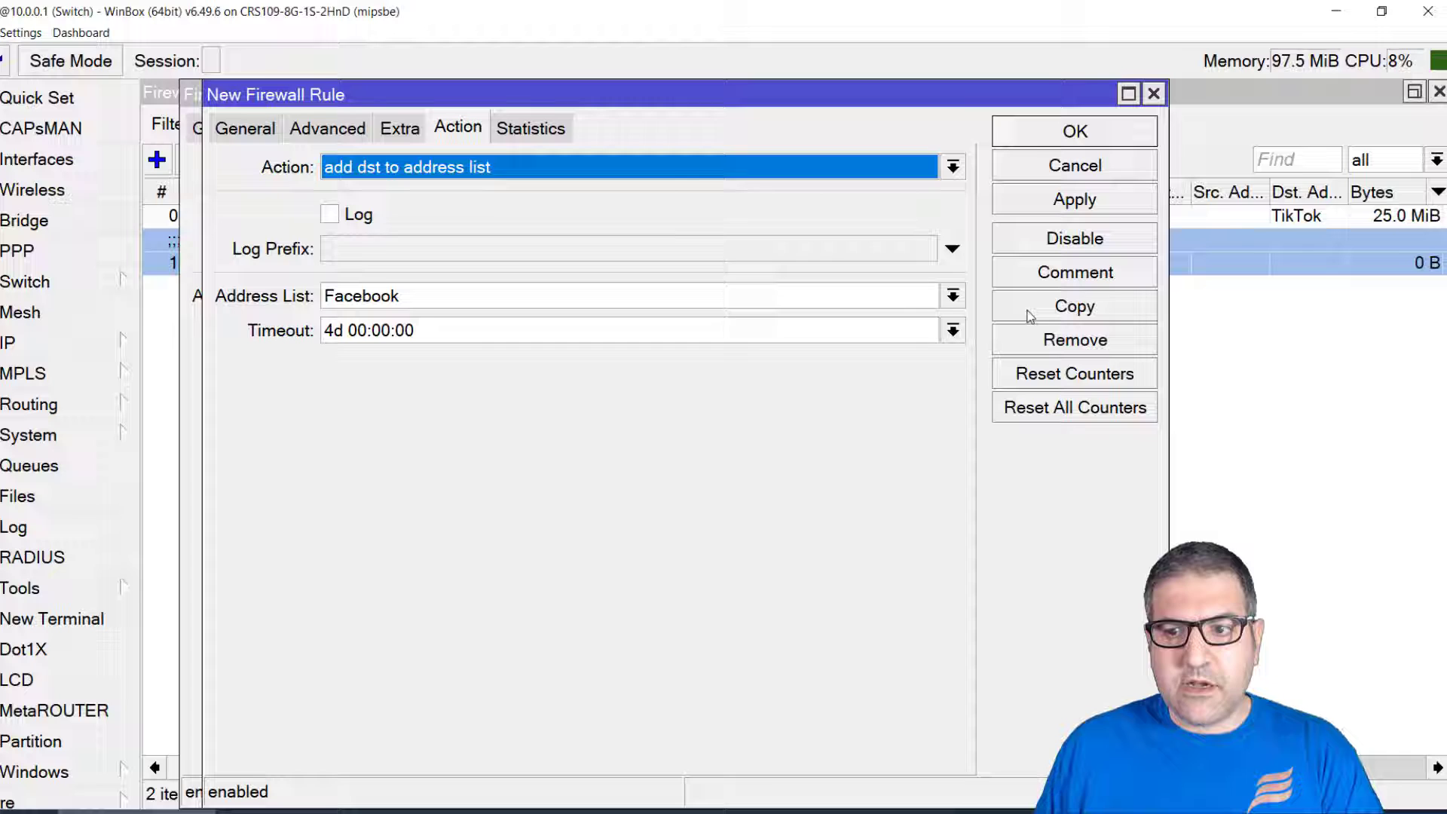
pyautogui.click(322, 129)
pyautogui.doubleClick(643, 293)
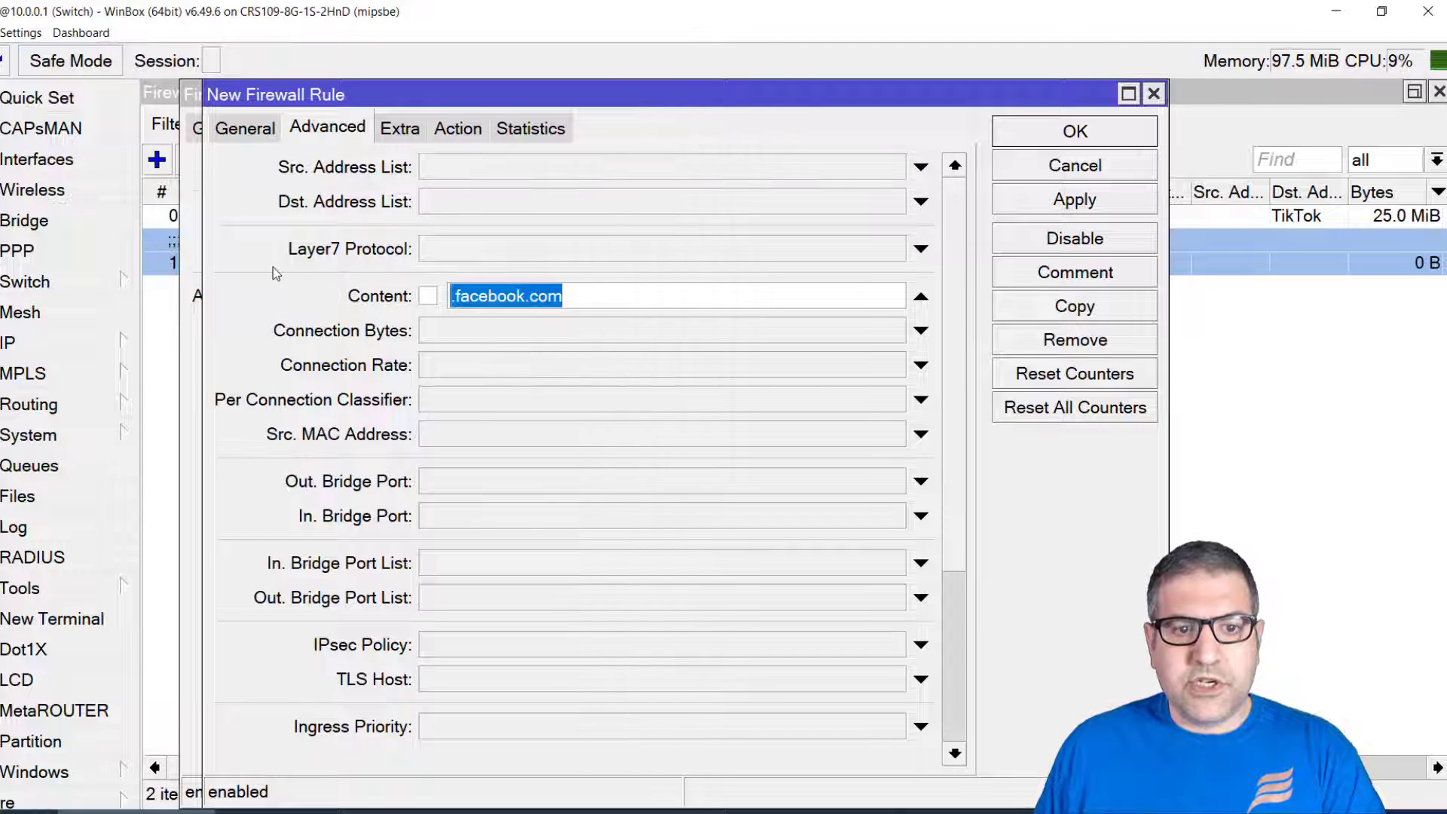
pyautogui.write('.fbcdn.net')
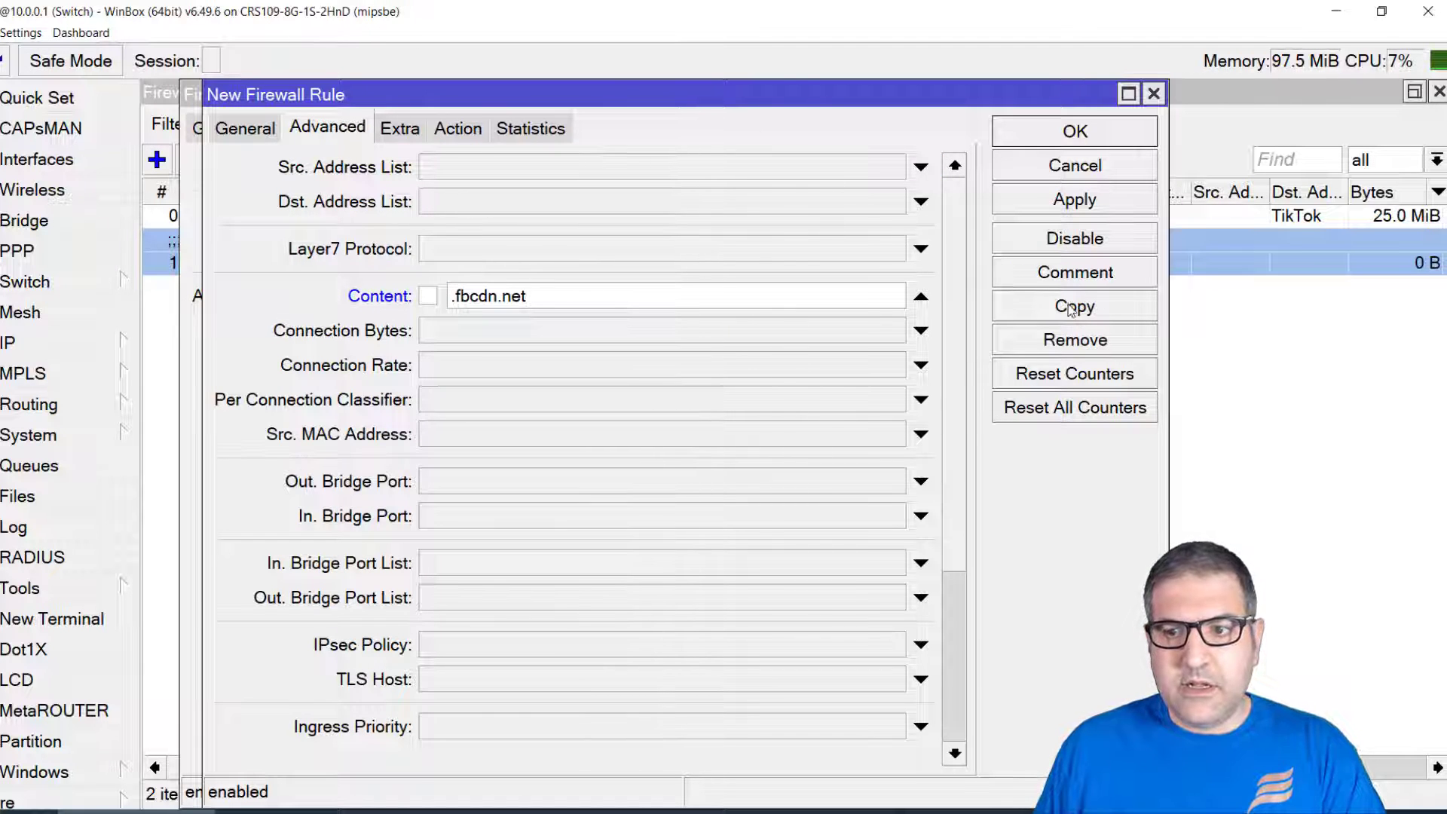
# Step: Clear the duplicated rule's comment, then save it and close both rule windows
pyautogui.click(1068, 279)
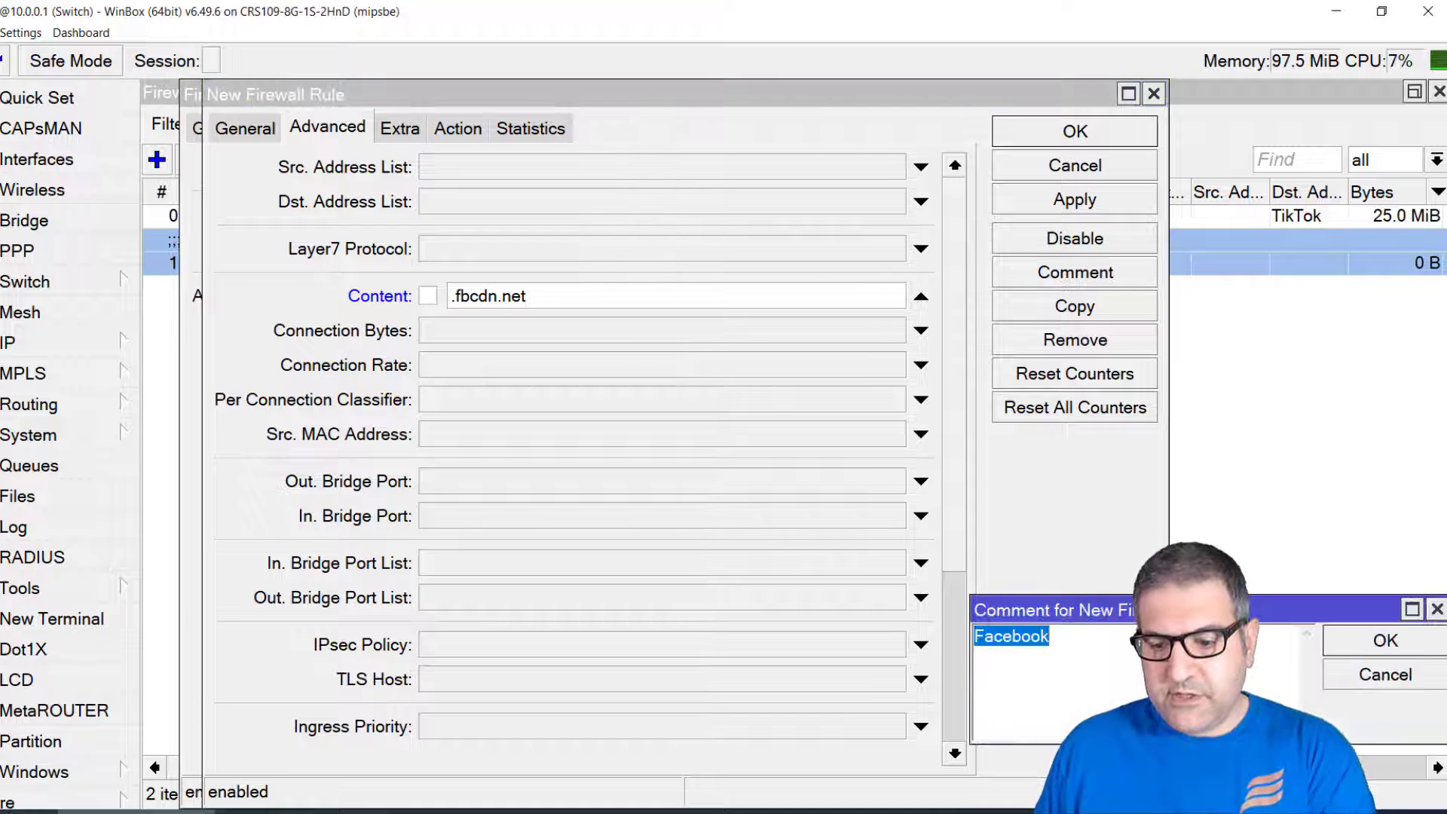
pyautogui.click(1385, 640)
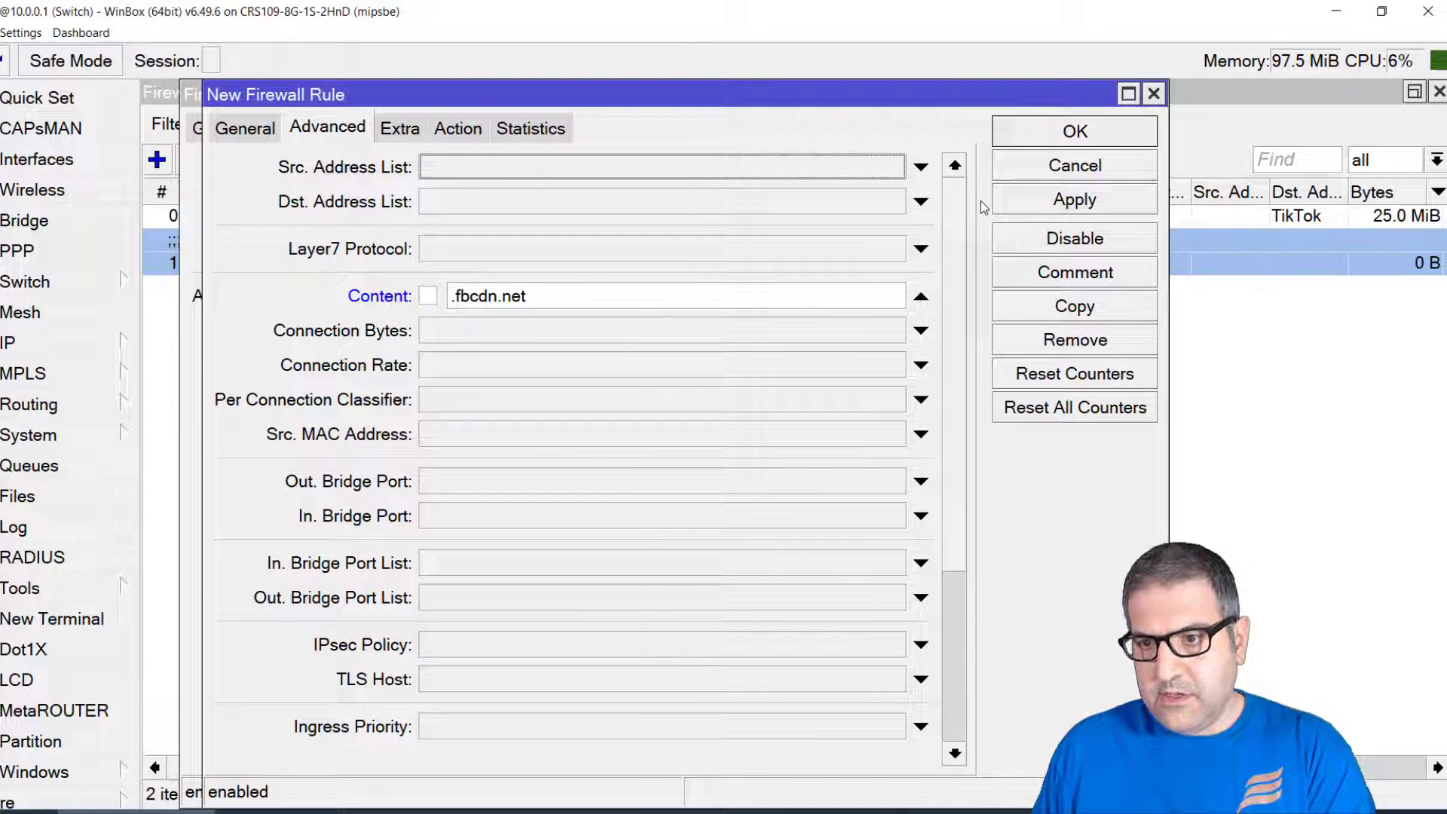
pyautogui.click(1046, 205)
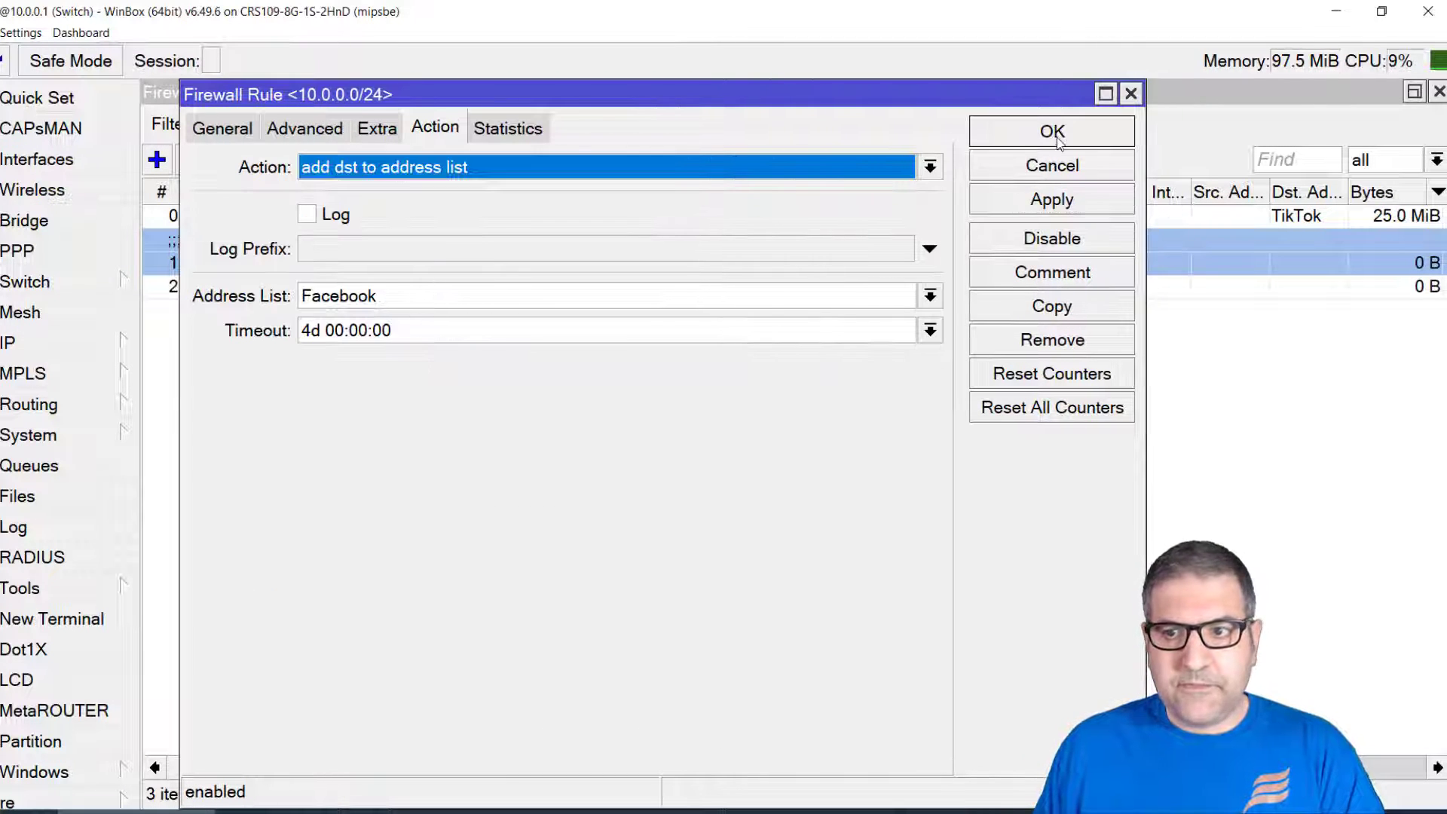
pyautogui.click(1053, 133)
# Step: Copy the facebook.net domain from the Facebook Content file in Notepad++ and return to WinBox
pyautogui.click(310, 291)
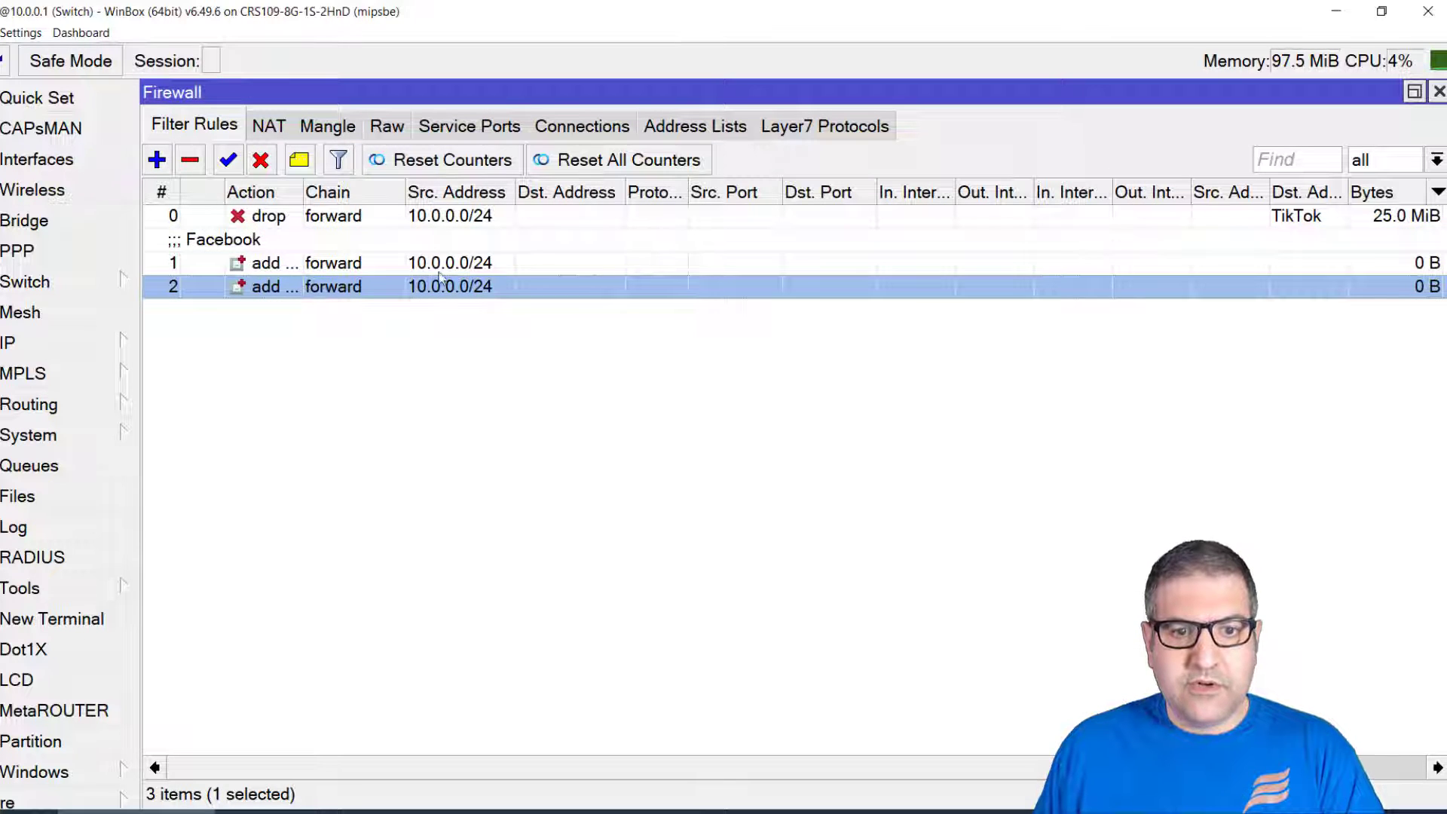
pyautogui.hotkey('alt', 'Tab')
pyautogui.moveTo(117, 136); pyautogui.dragTo(1, 131)
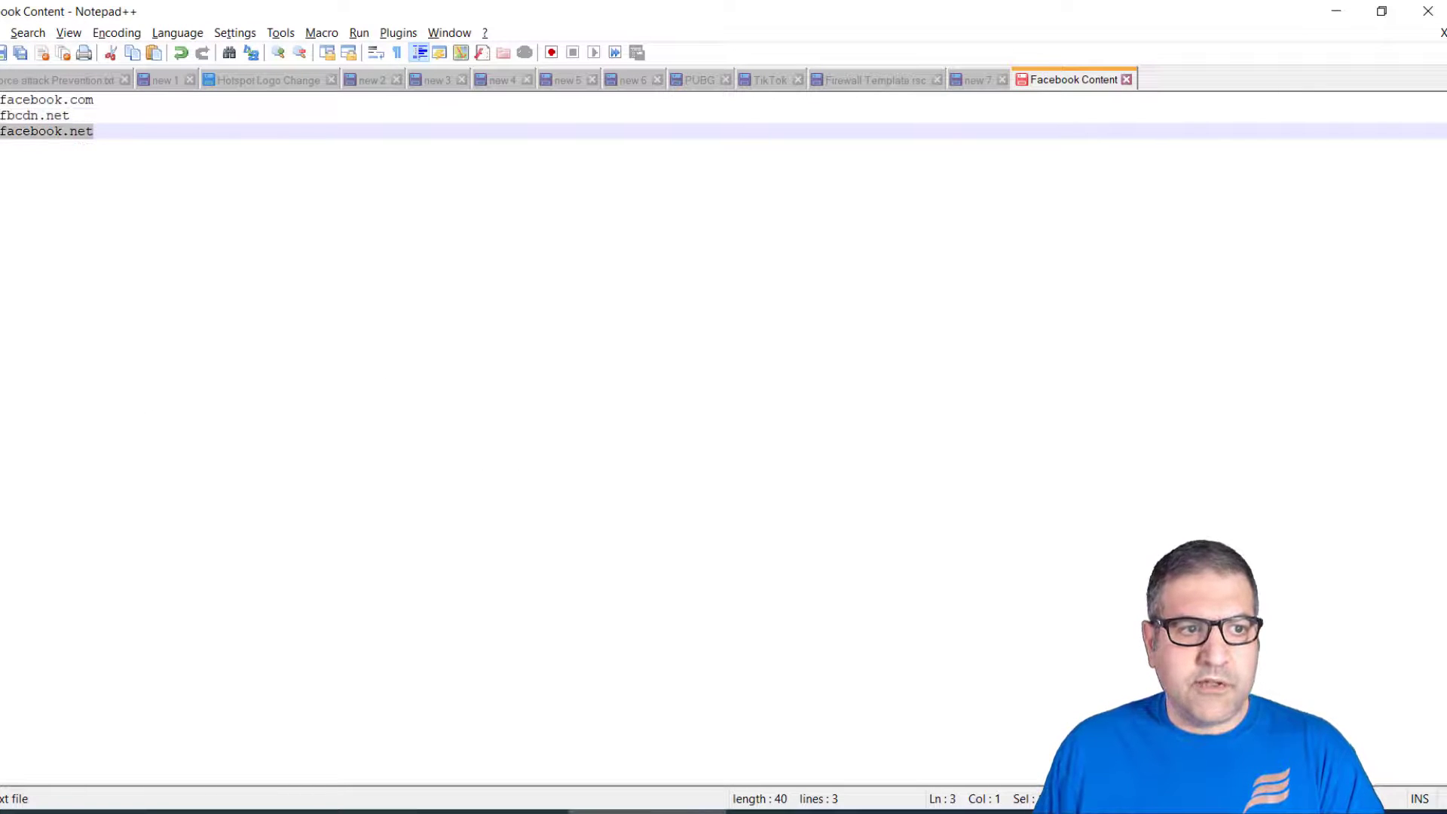
pyautogui.hotkey('alt', 'Tab')
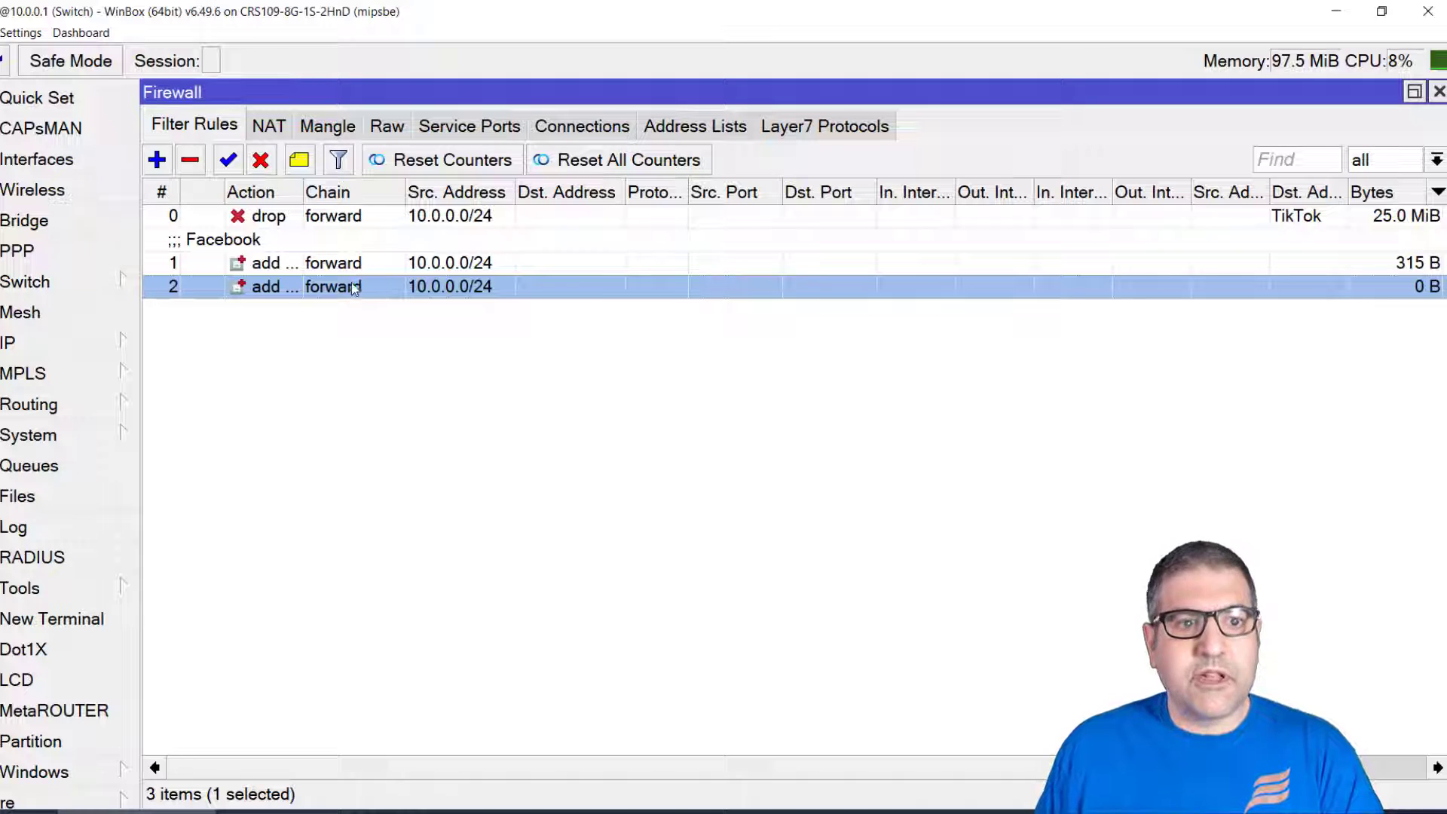
# Step: Duplicate the .fbcdn.net filter rule, set the copy's content match to .facebook.net and save it
pyautogui.doubleClick(328, 287)
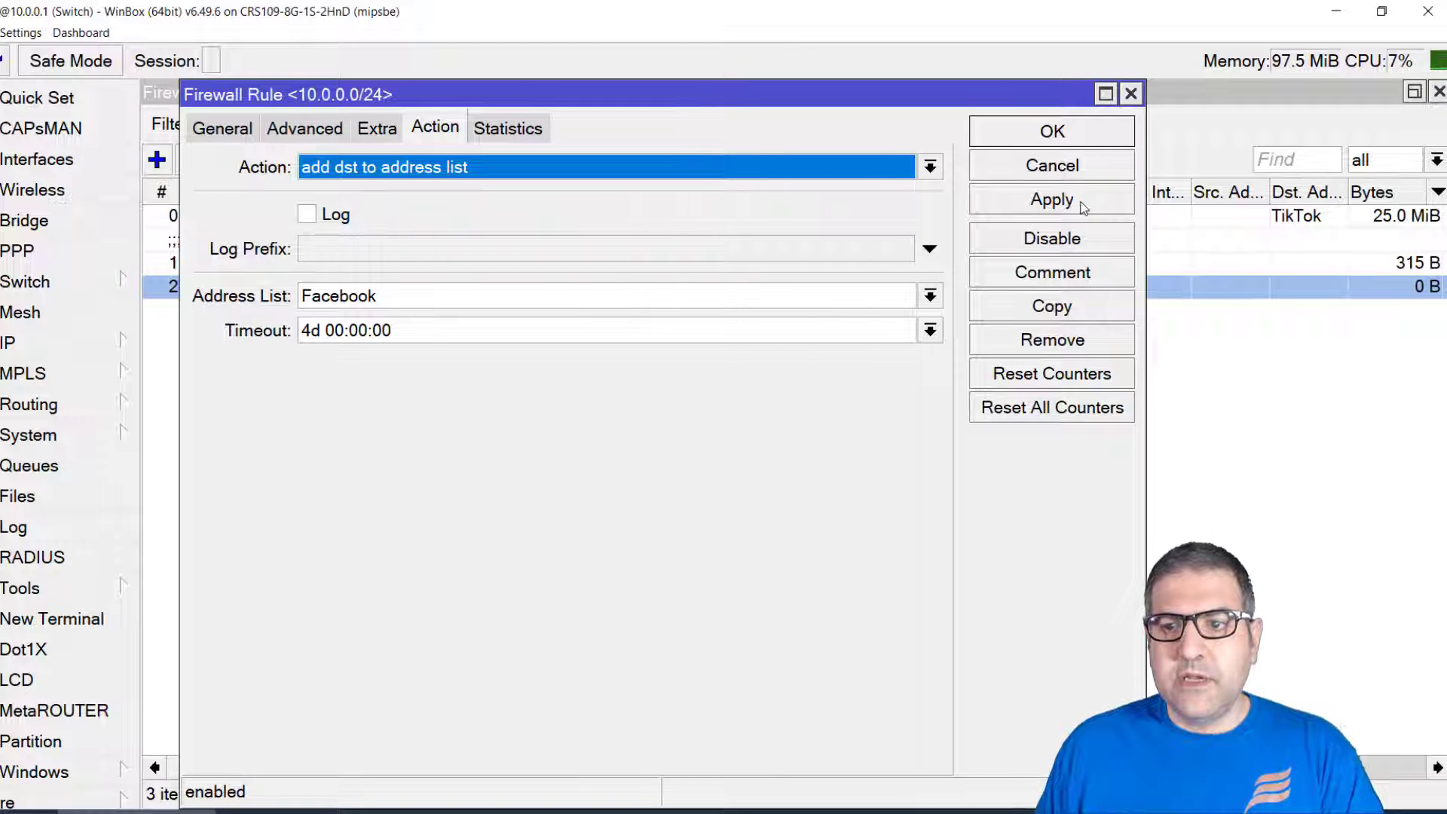
pyautogui.click(1065, 308)
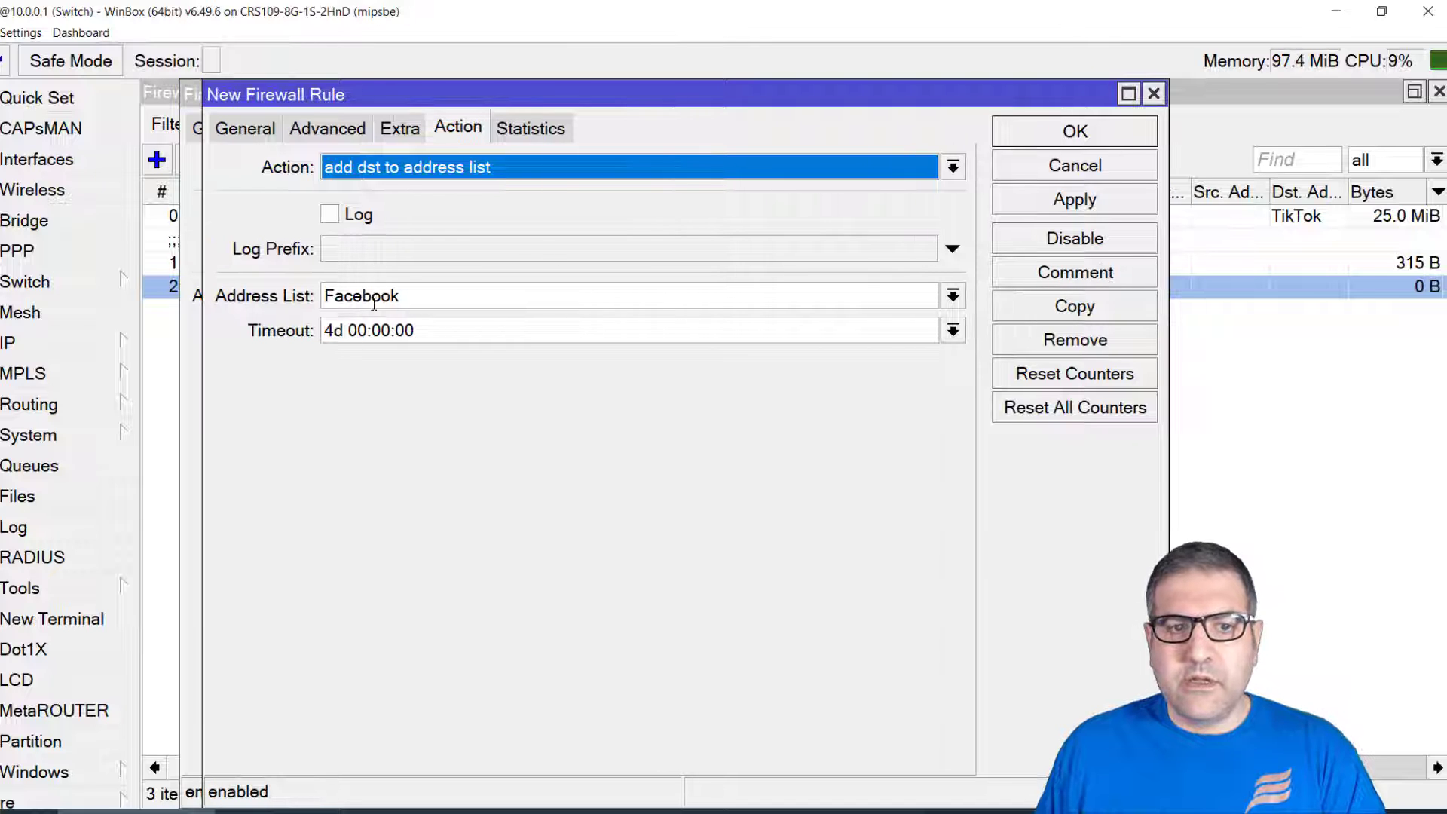
pyautogui.click(254, 134)
pyautogui.click(332, 130)
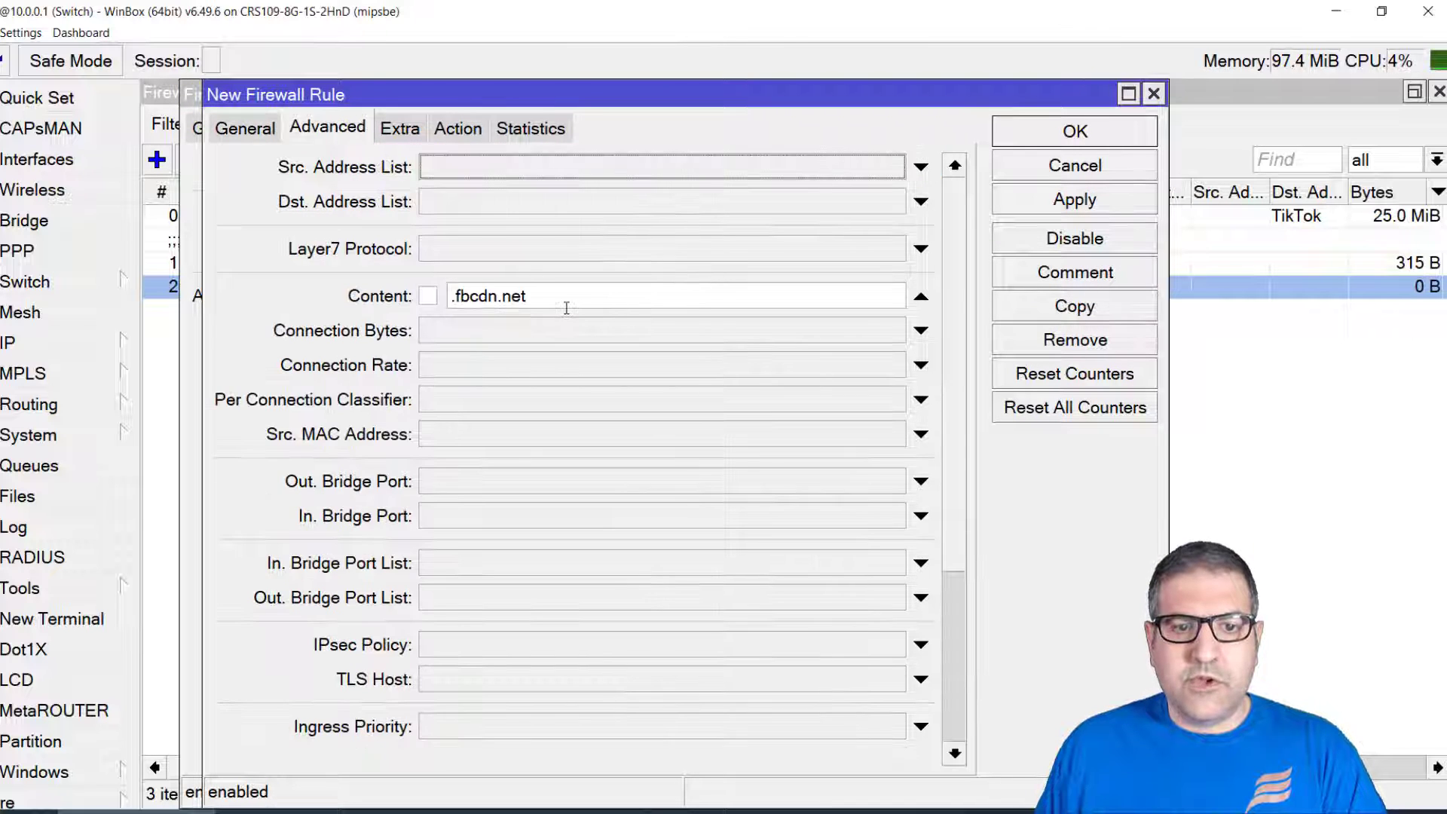
pyautogui.click(1060, 201)
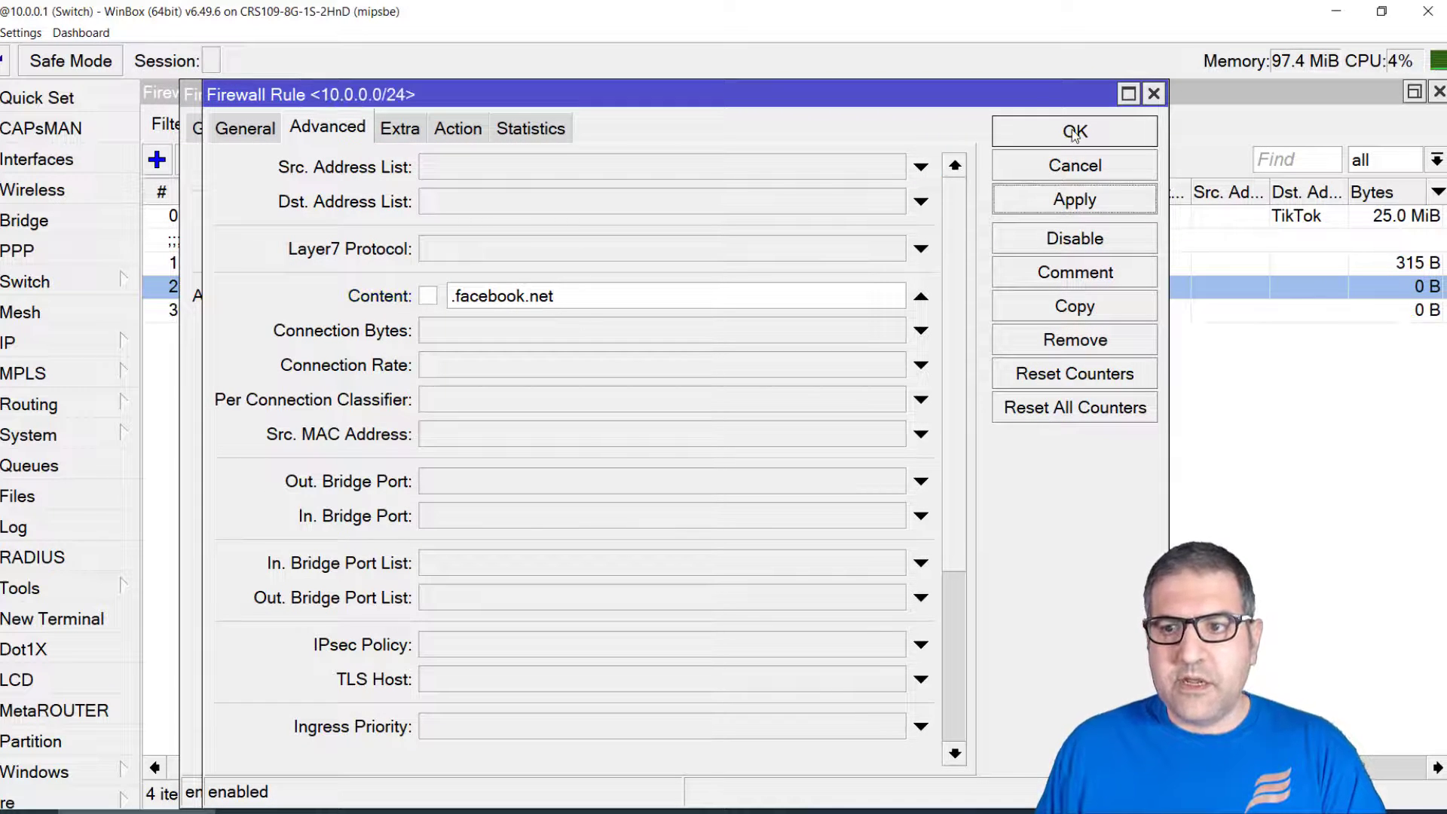
pyautogui.click(1074, 132)
pyautogui.click(289, 265)
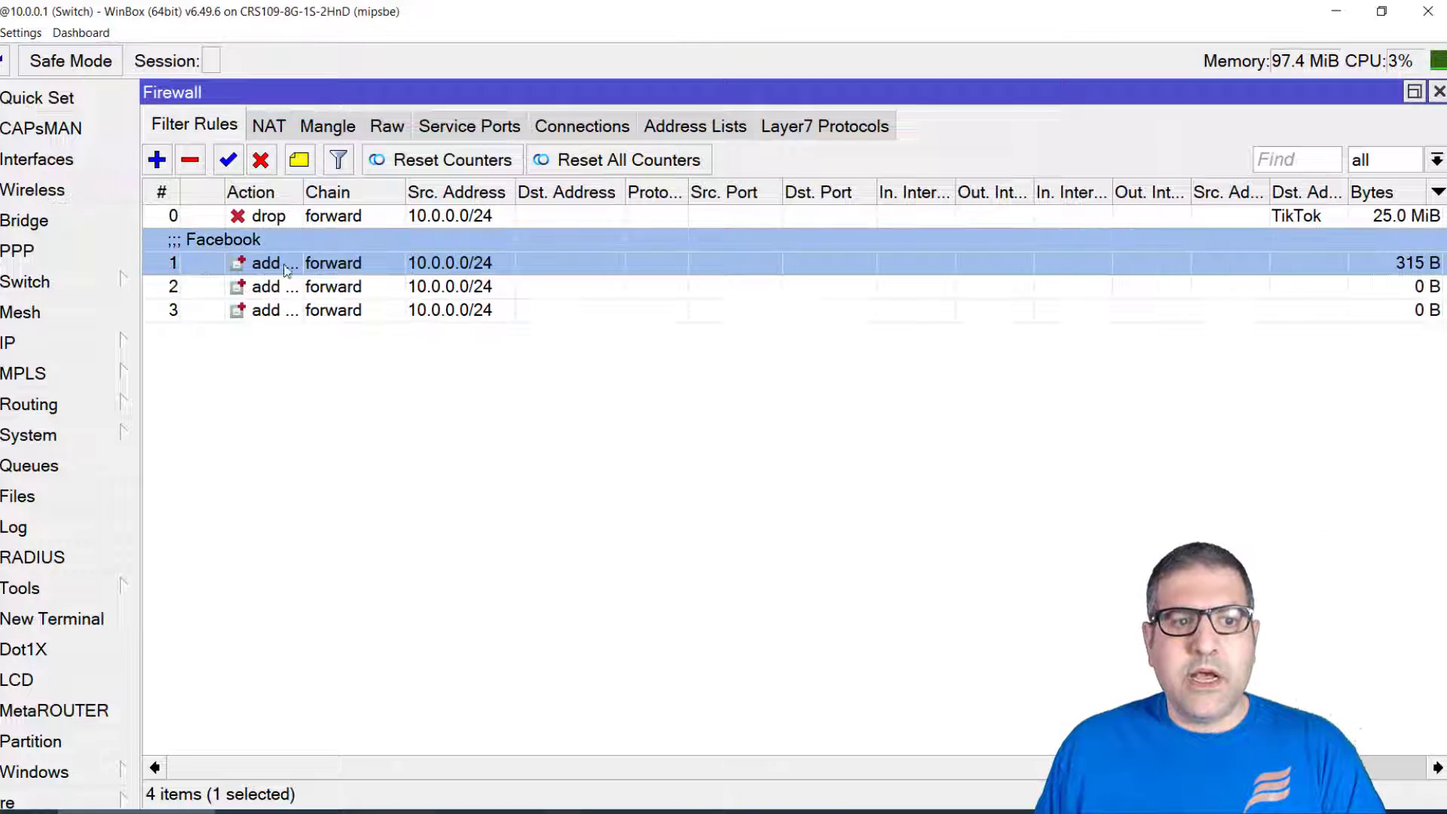
pyautogui.click(293, 294)
pyautogui.click(293, 306)
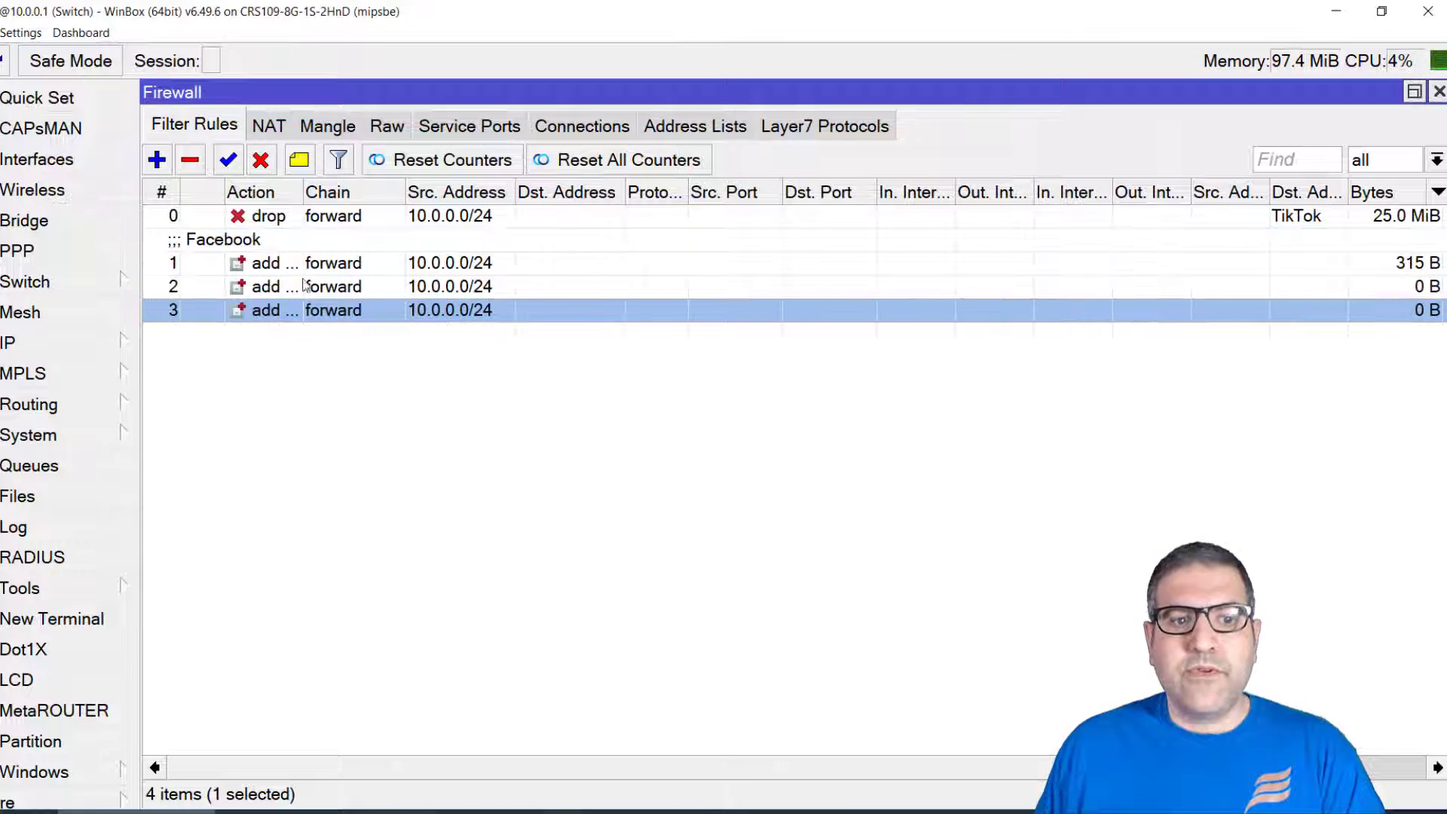
pyautogui.click(305, 265)
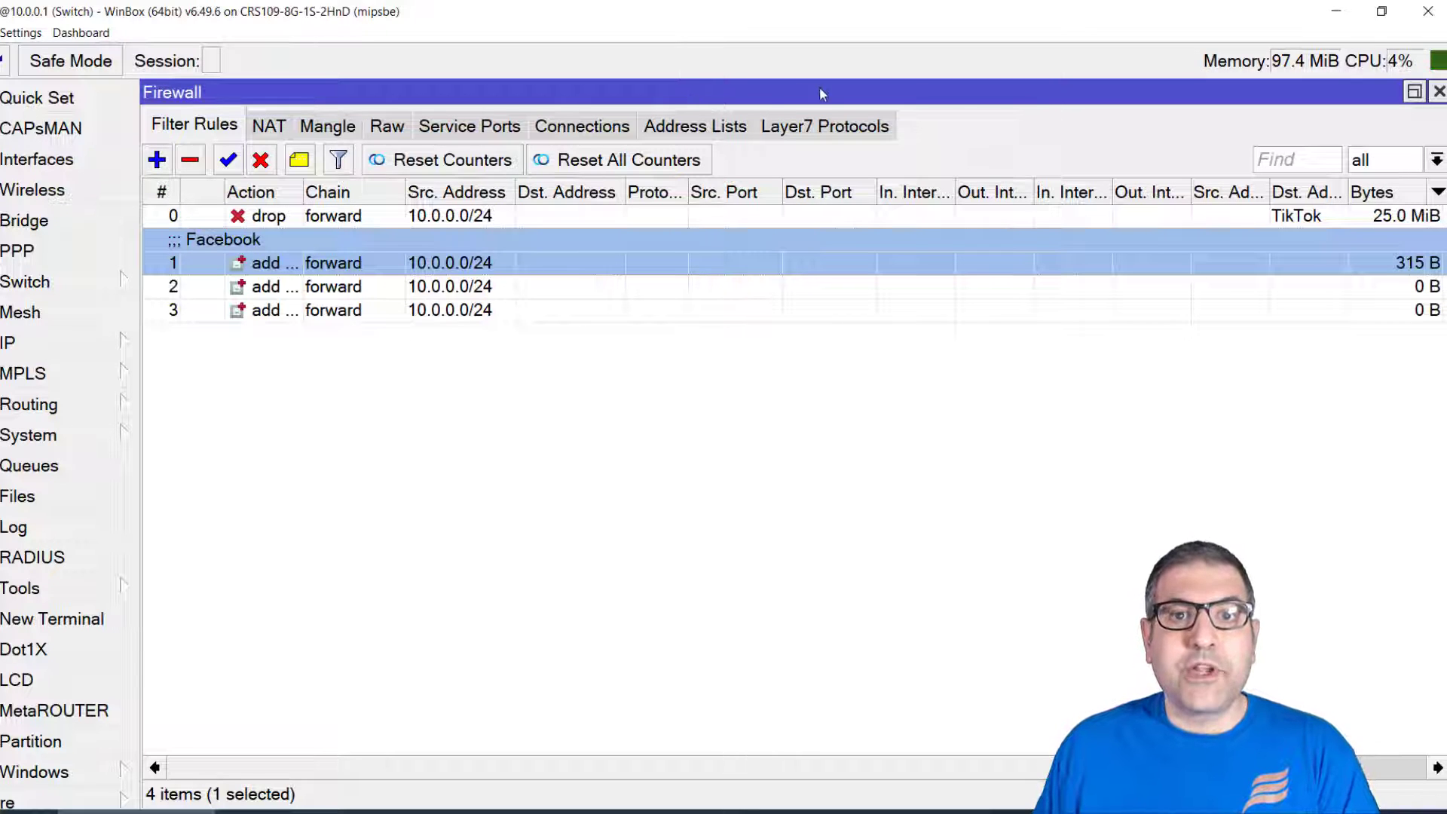
# Step: Filter the firewall address lists to the Facebook list and inspect its captured address
pyautogui.click(727, 128)
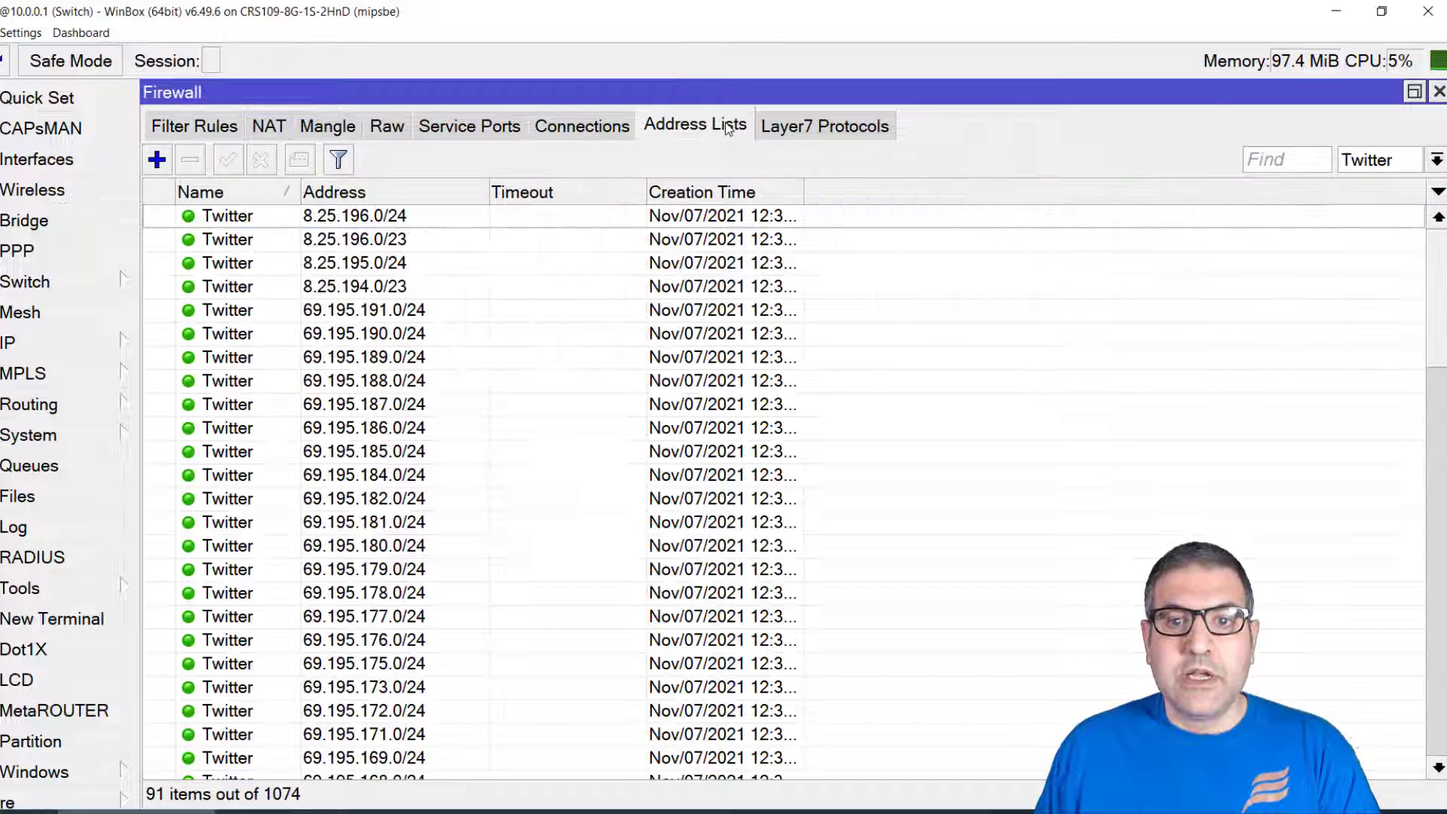
pyautogui.click(1398, 165)
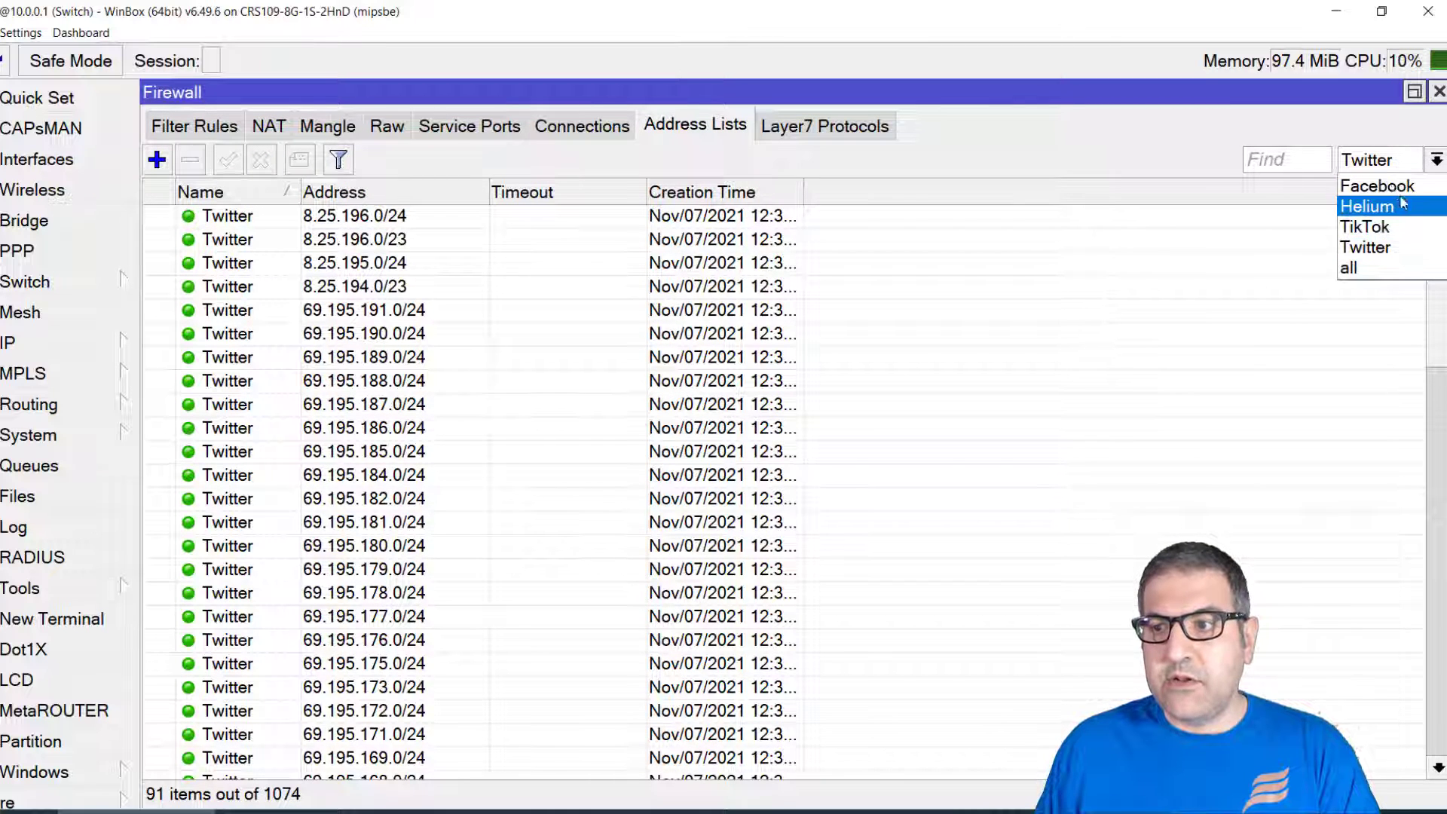
pyautogui.click(1383, 186)
pyautogui.click(243, 223)
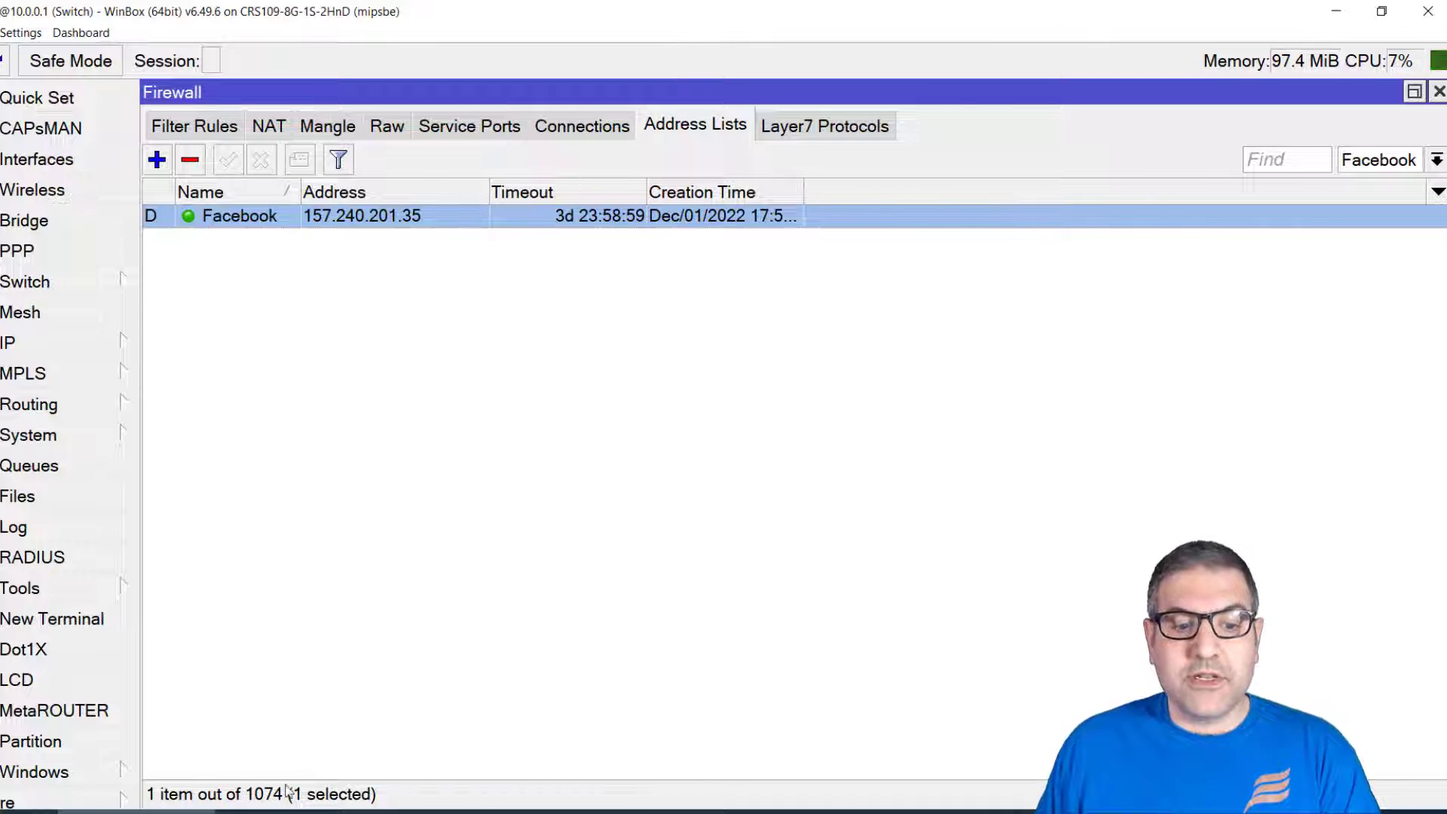
pyautogui.hotkey('alt', 'Tab')
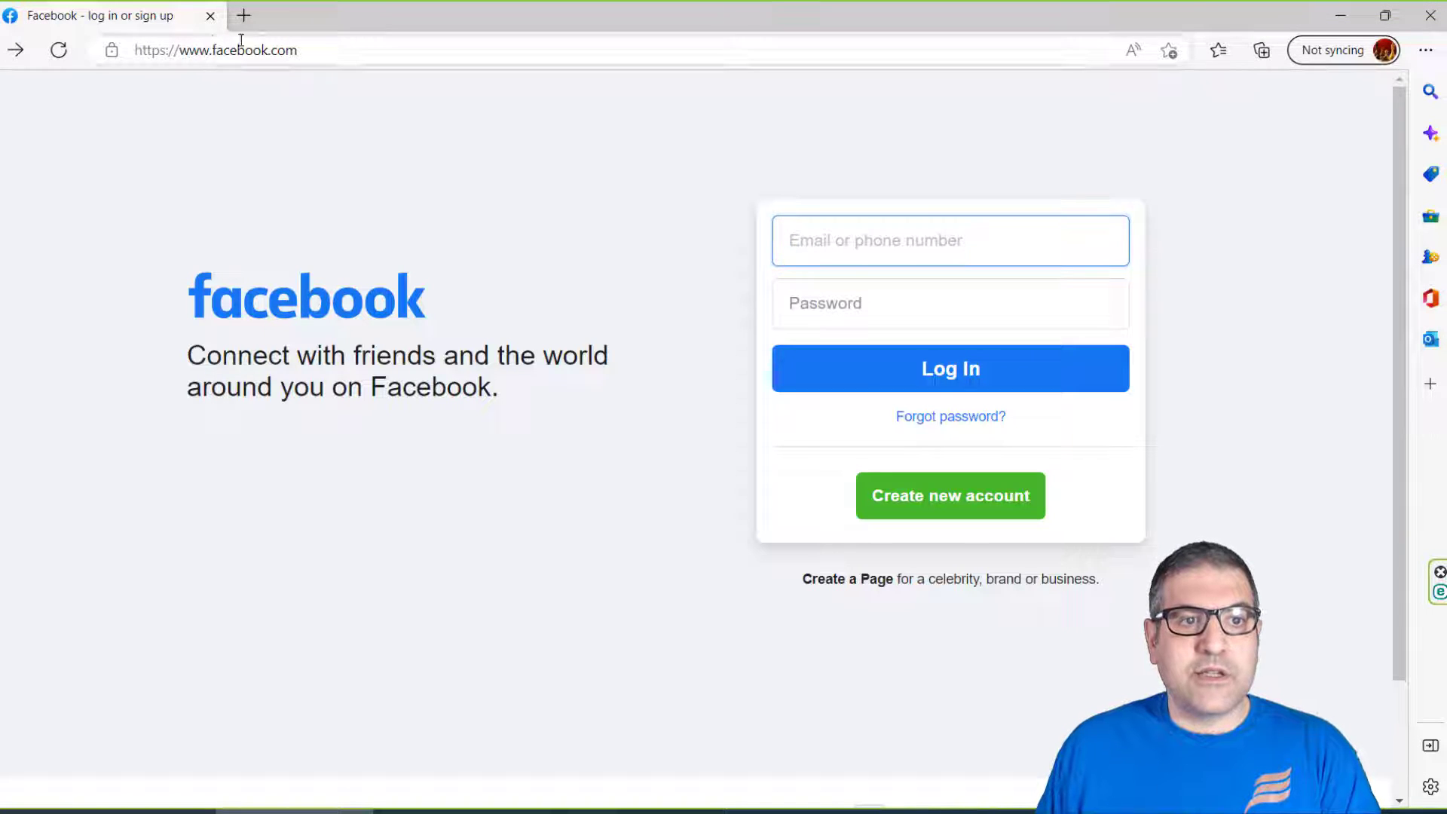
pyautogui.click(243, 47)
pyautogui.press('Return')
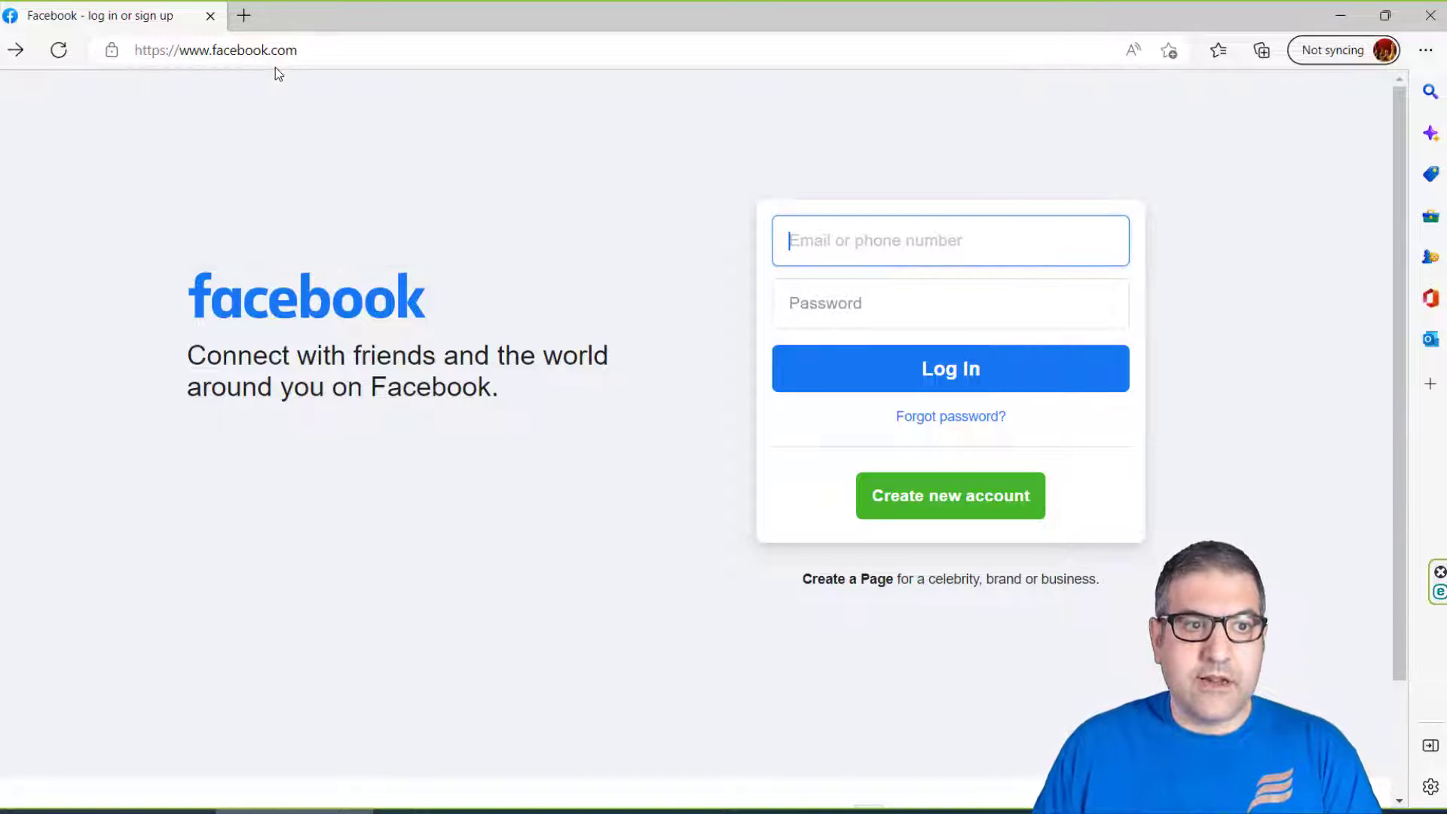
pyautogui.hotkey('alt', 'Tab')
pyautogui.click(347, 243)
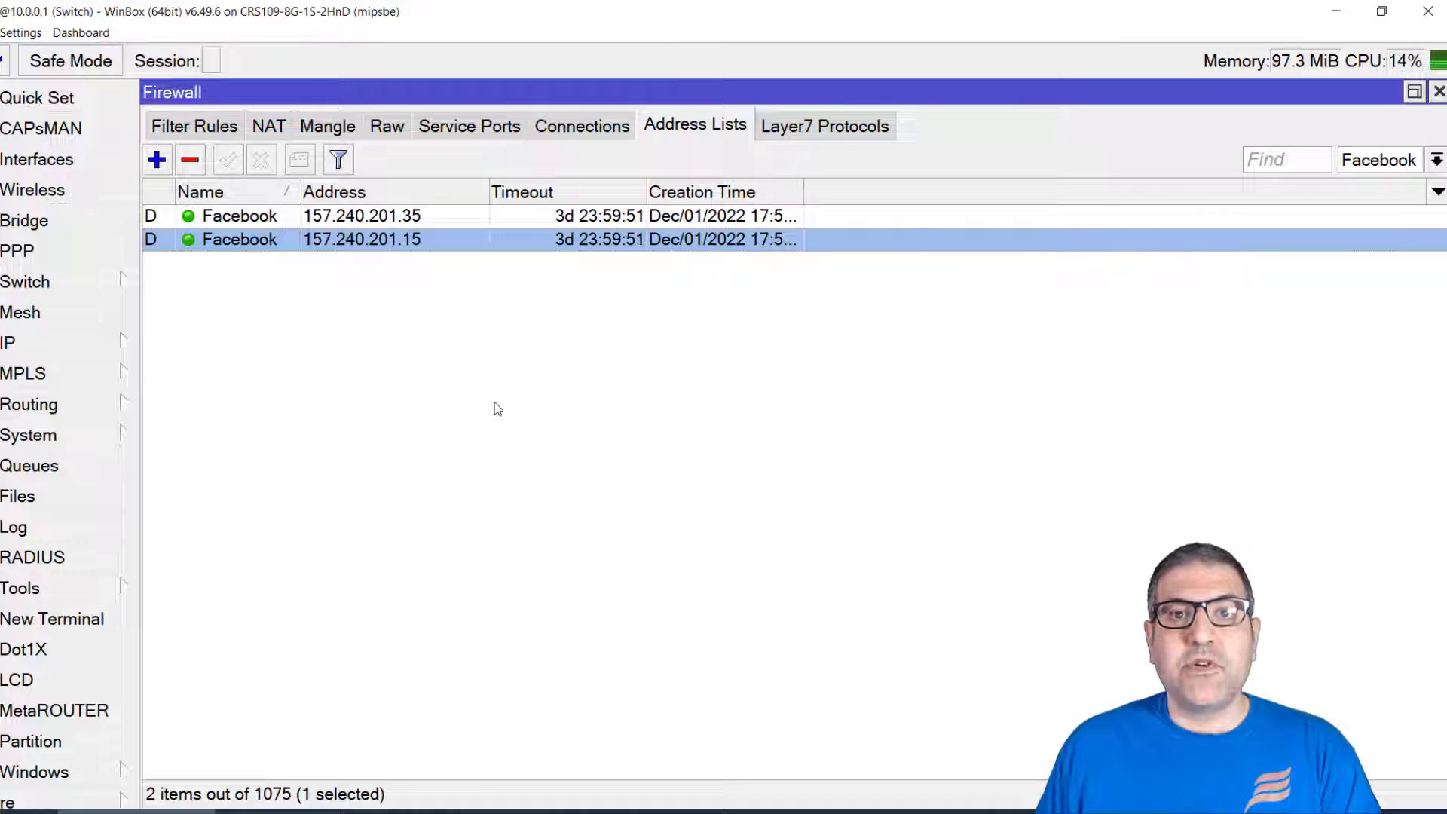
pyautogui.hotkey('alt', 'Tab')
pyautogui.click(244, 16)
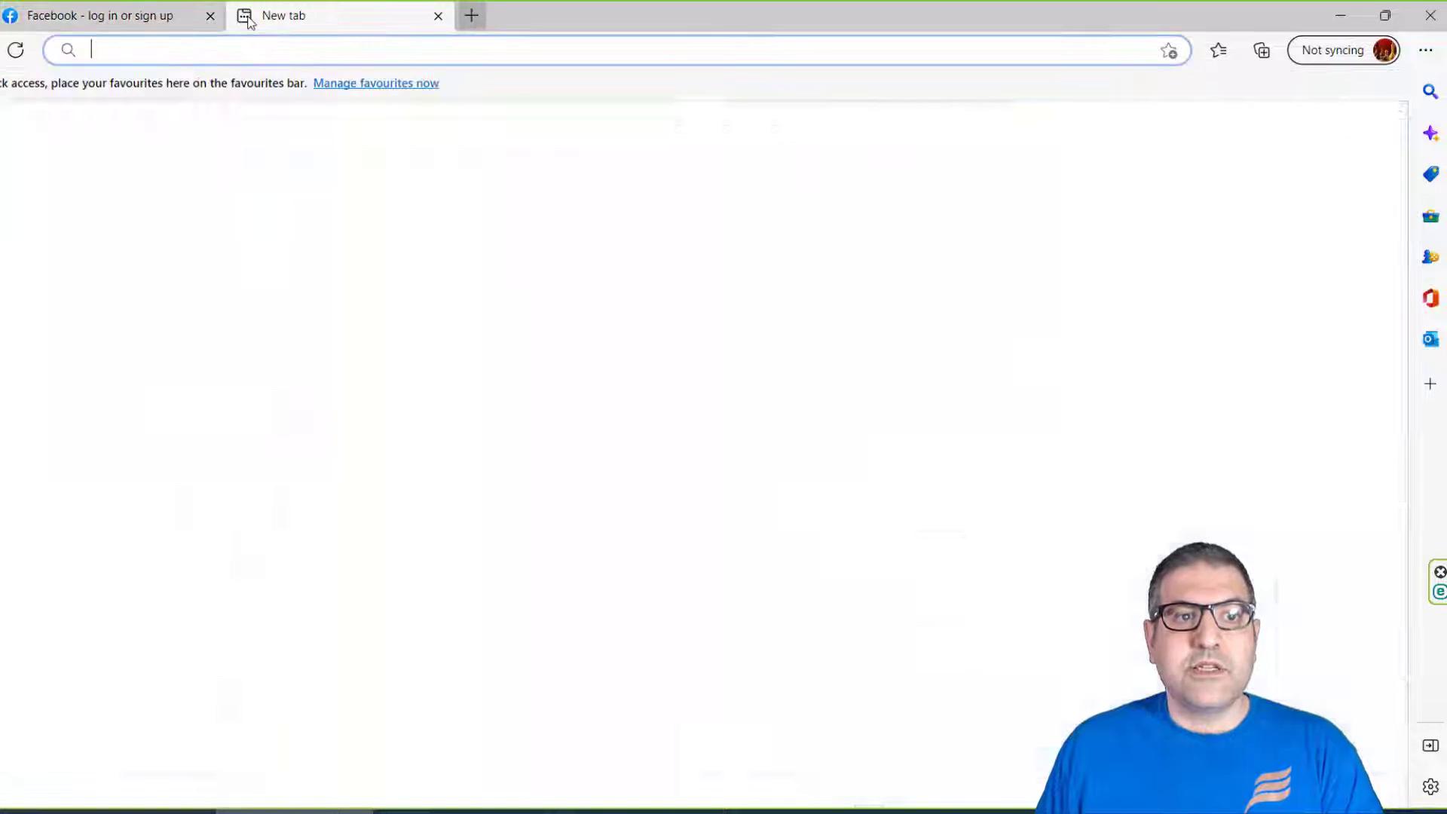
pyautogui.write('face')
pyautogui.press('Return')
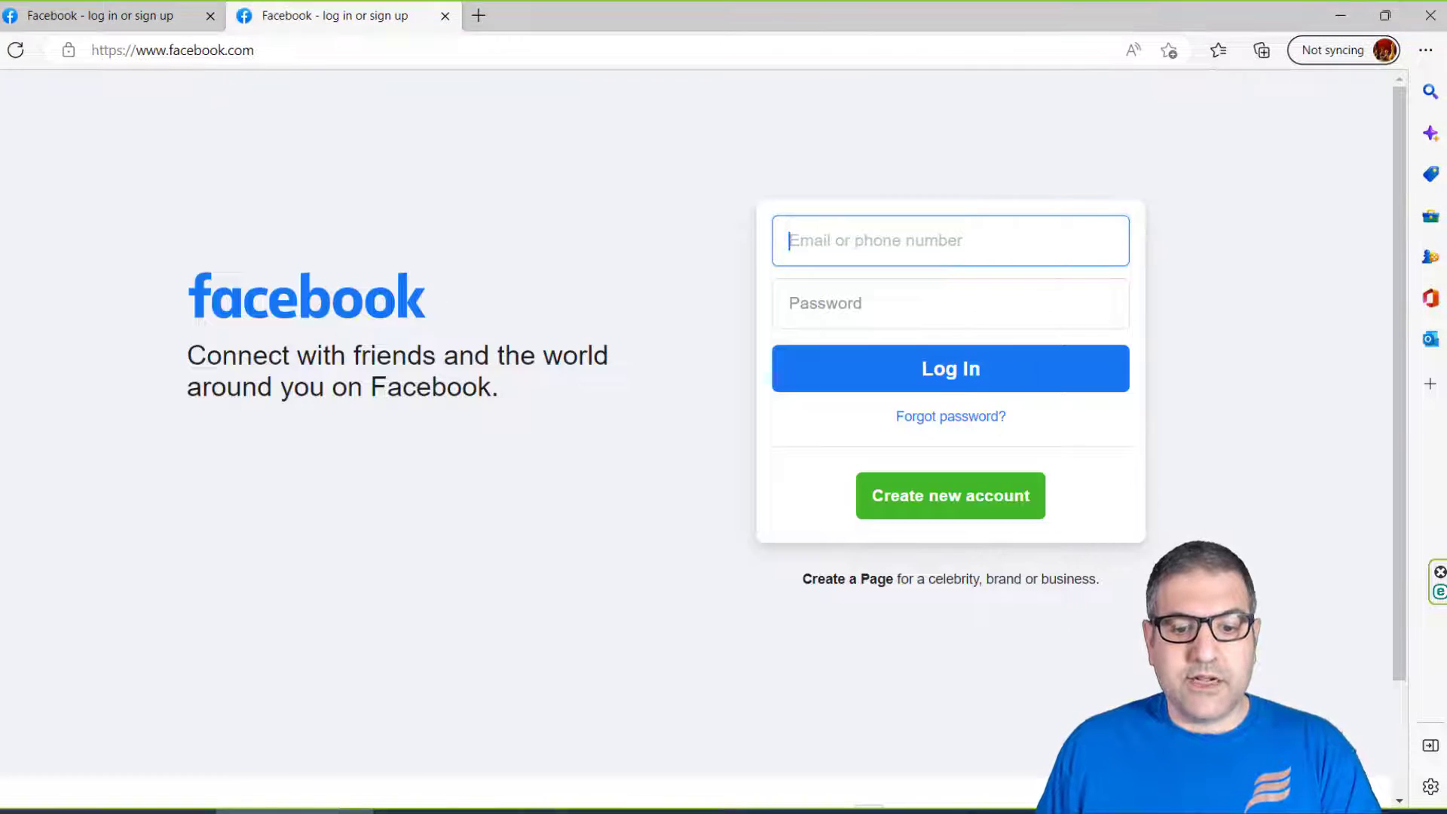
pyautogui.hotkey('alt', 'Tab')
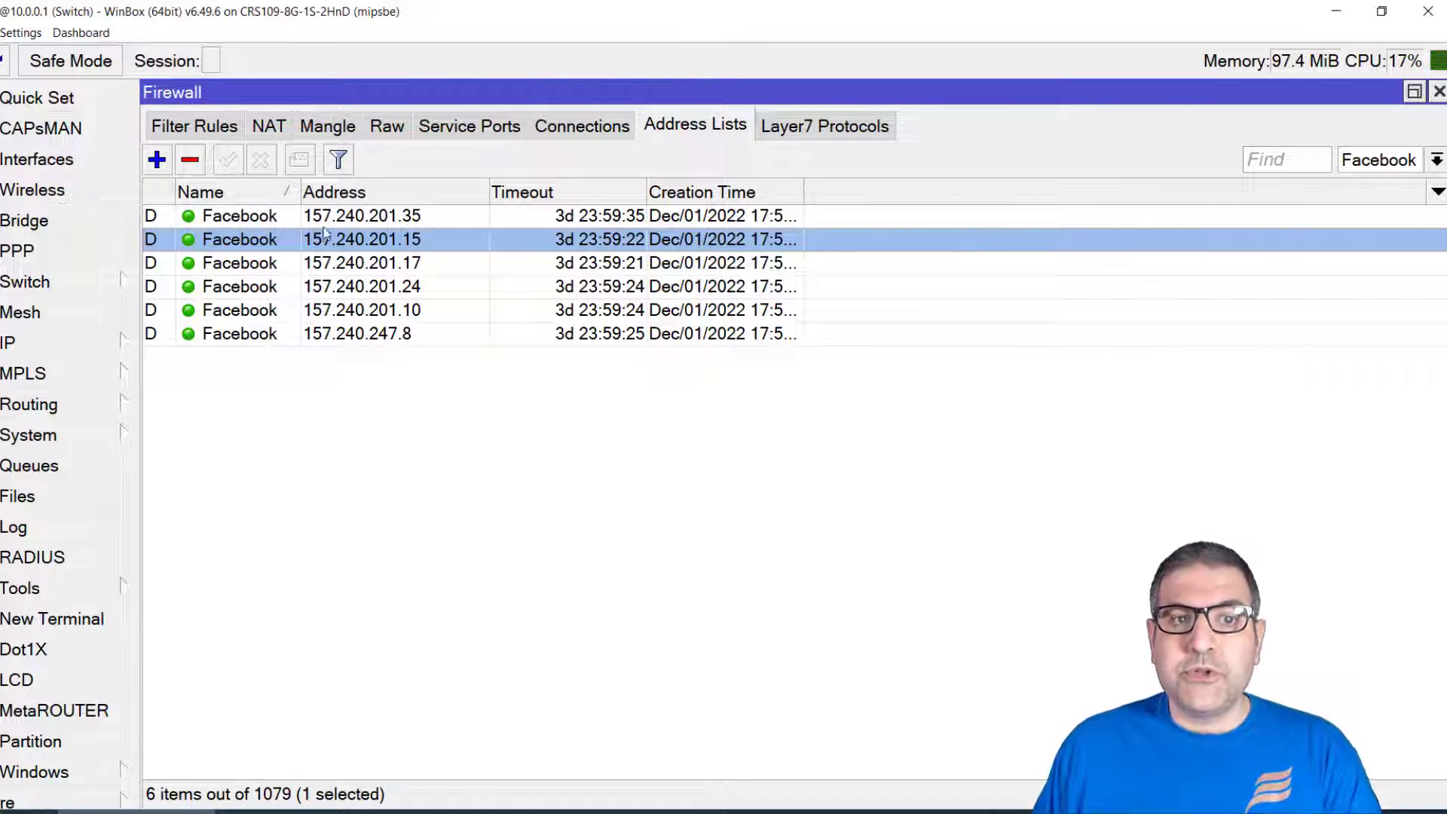
# Step: Start a new firewall filter rule on the forward chain with source address 10.0.0.0/24
pyautogui.click(204, 125)
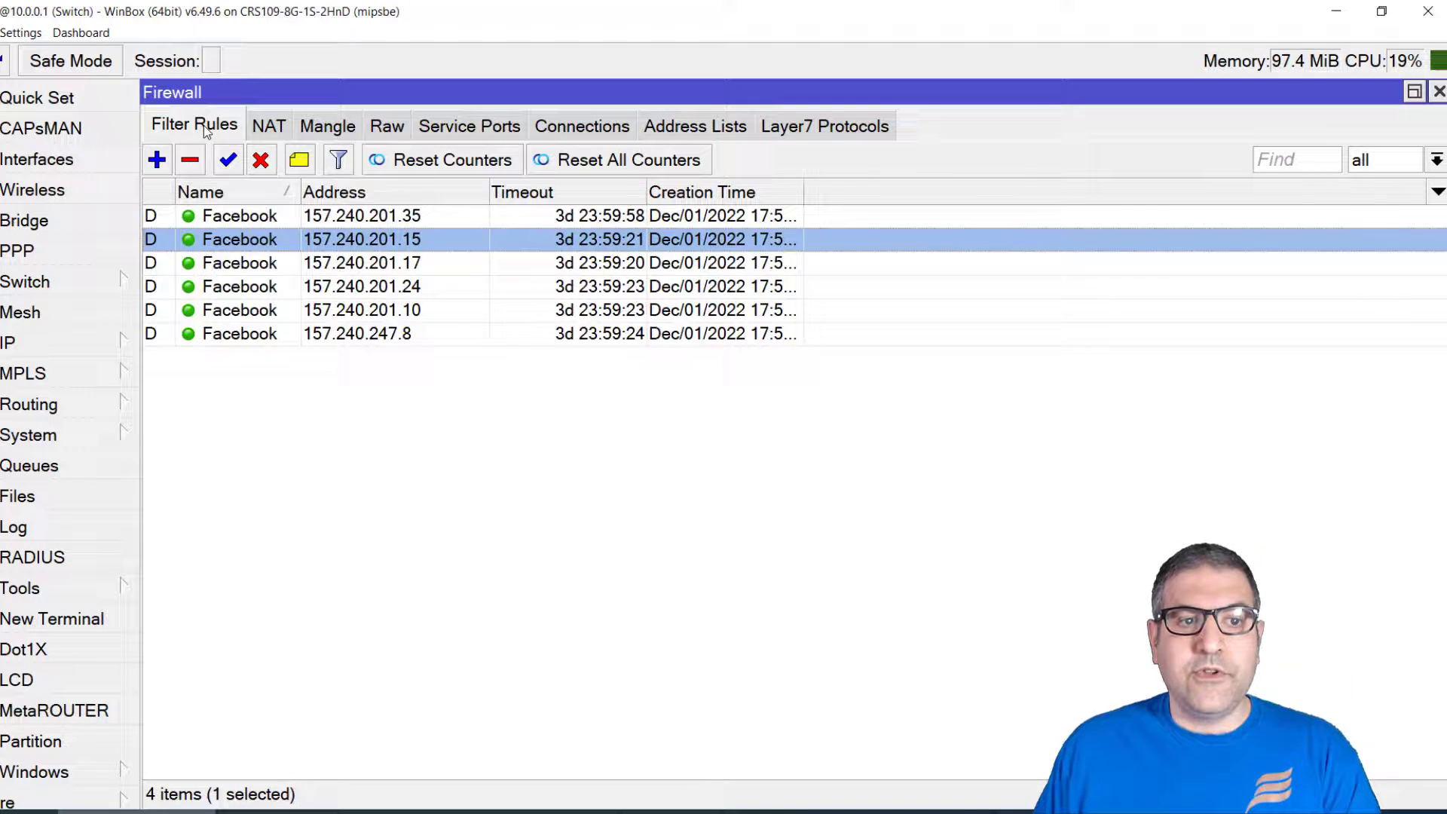
pyautogui.click(253, 375)
pyautogui.click(157, 160)
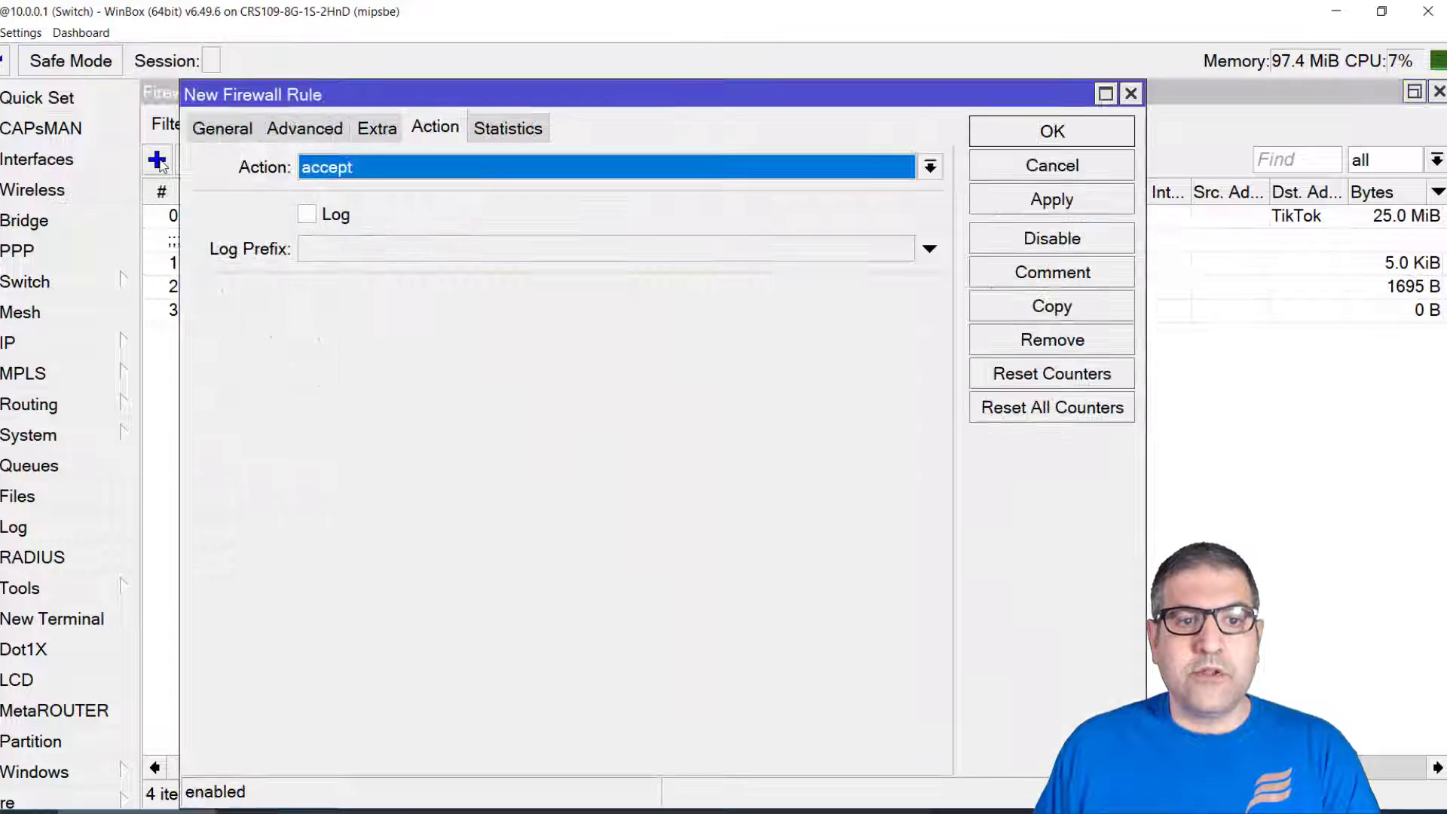
pyautogui.click(234, 136)
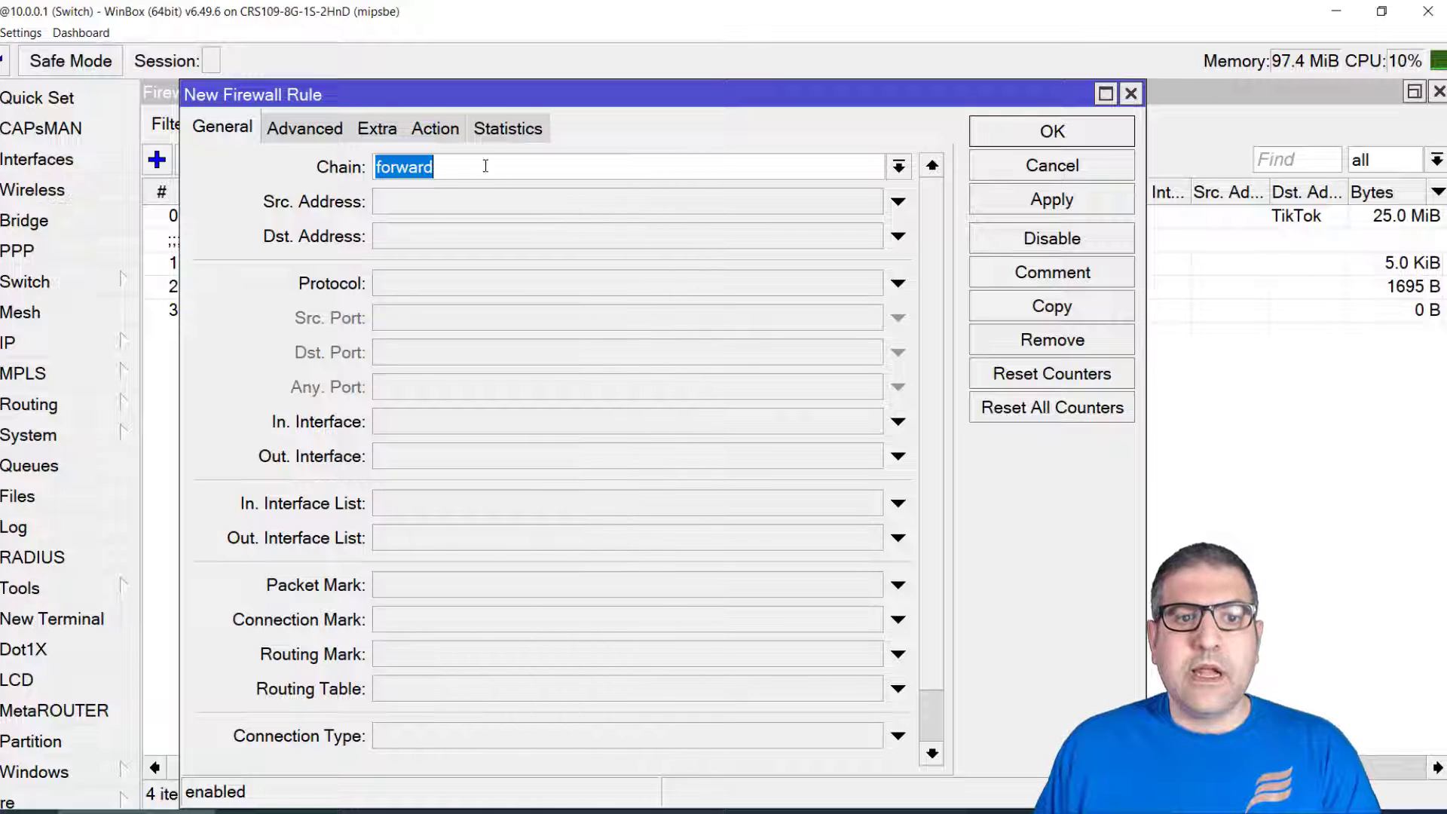
pyautogui.click(422, 202)
pyautogui.write('10')
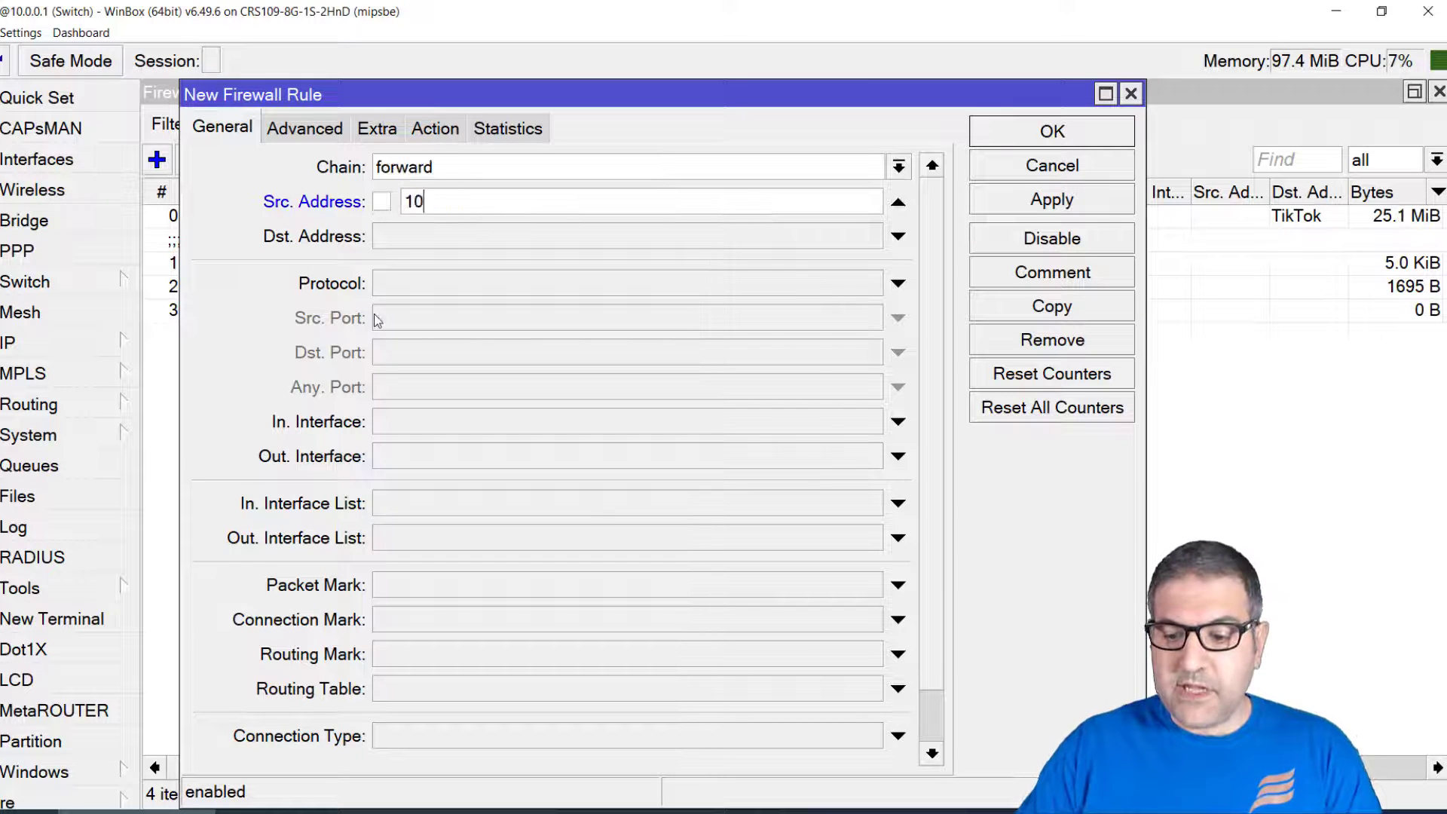
pyautogui.write('.0.0.0/24')
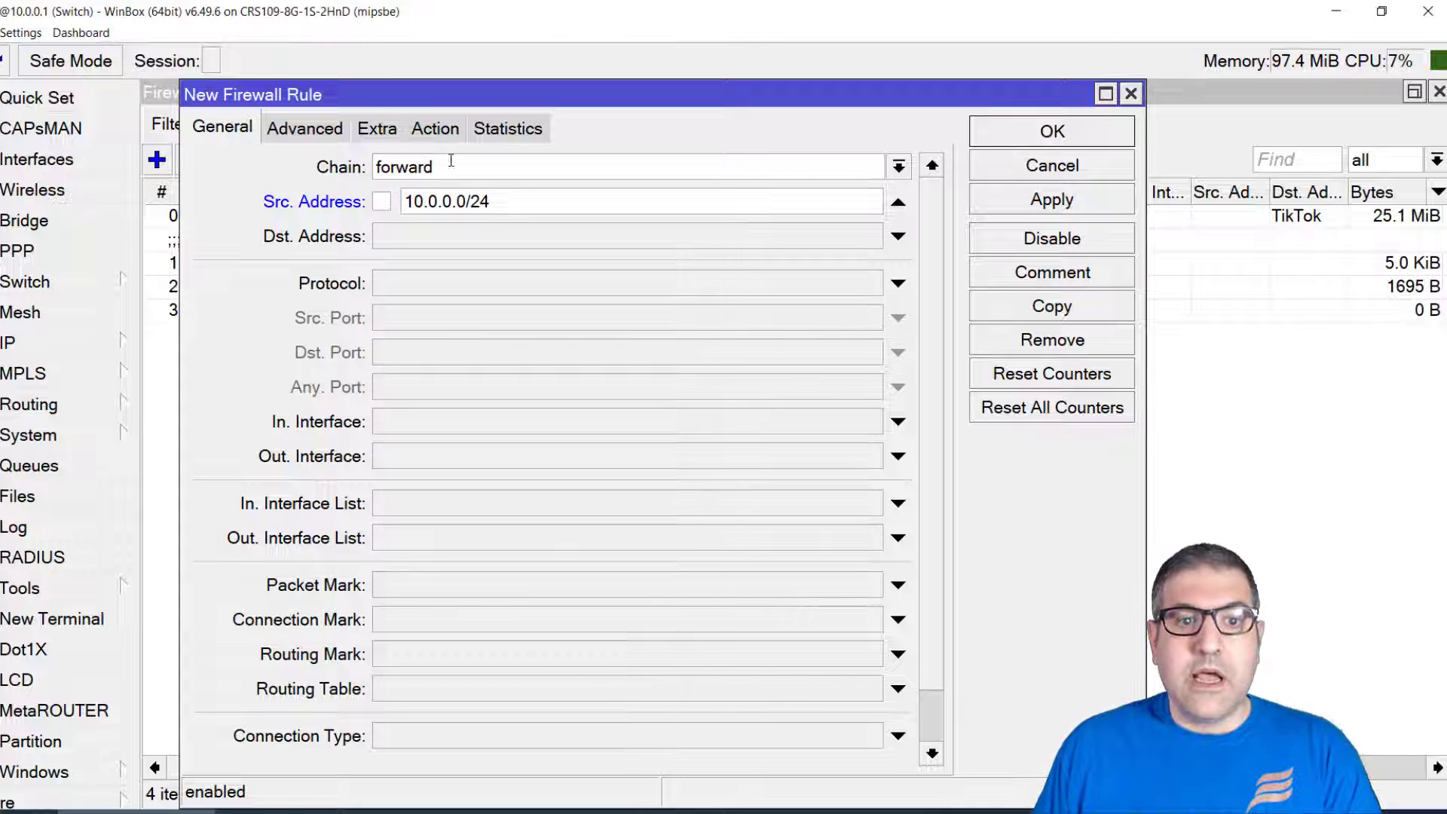
# Step: Match the new rule to the Facebook destination address list and set its action to drop
pyautogui.click(304, 128)
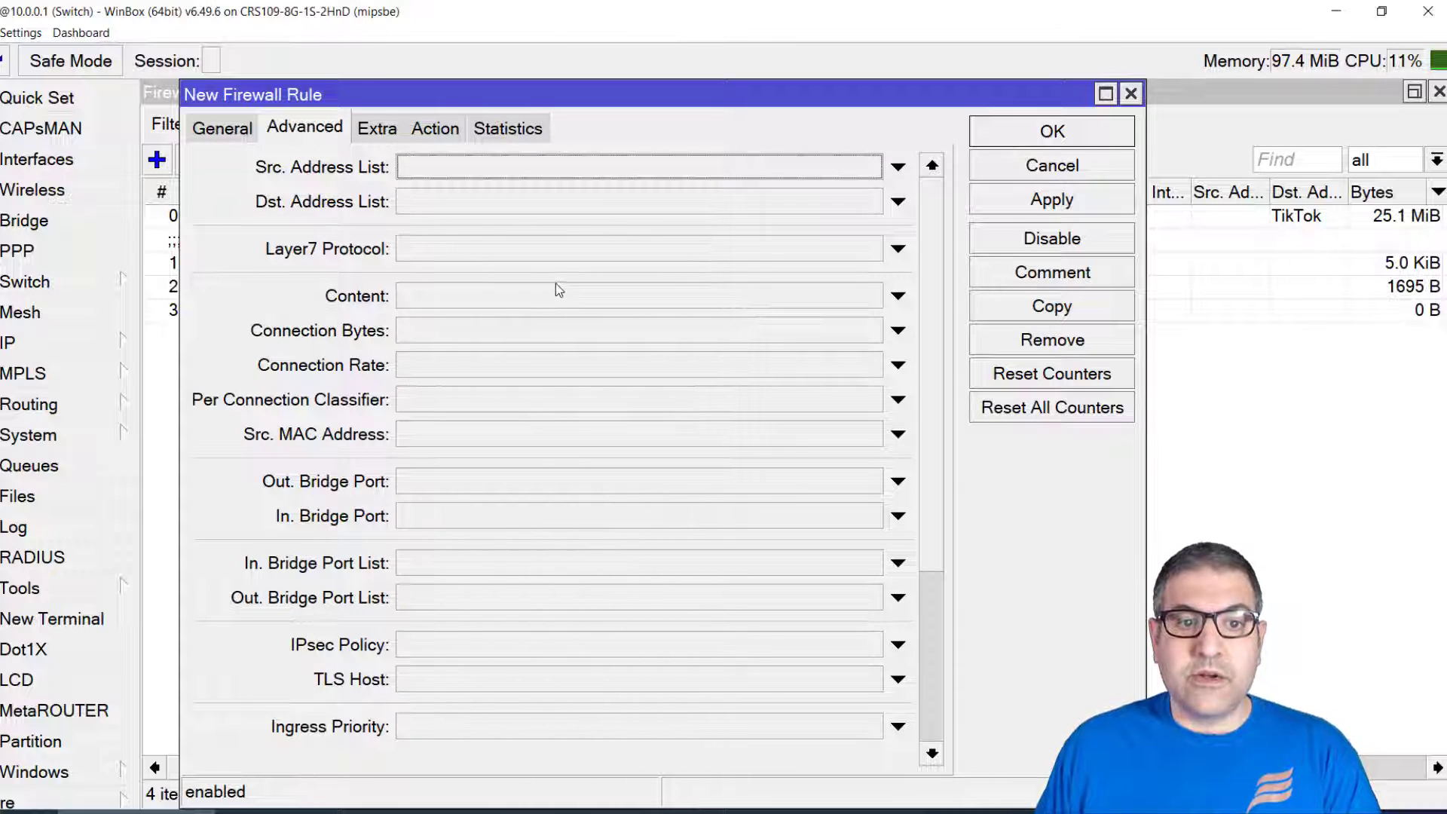
pyautogui.click(536, 202)
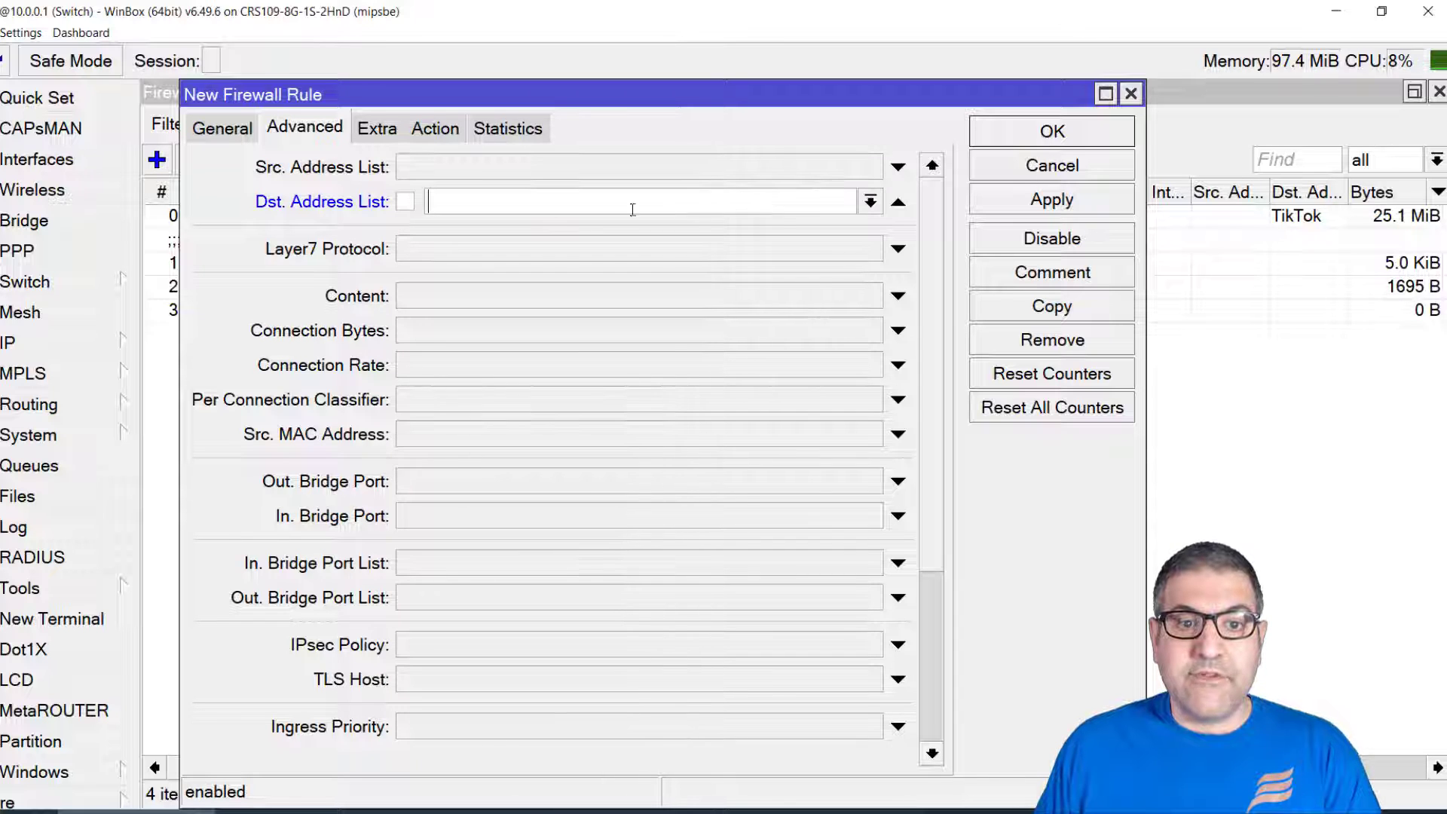
pyautogui.click(870, 202)
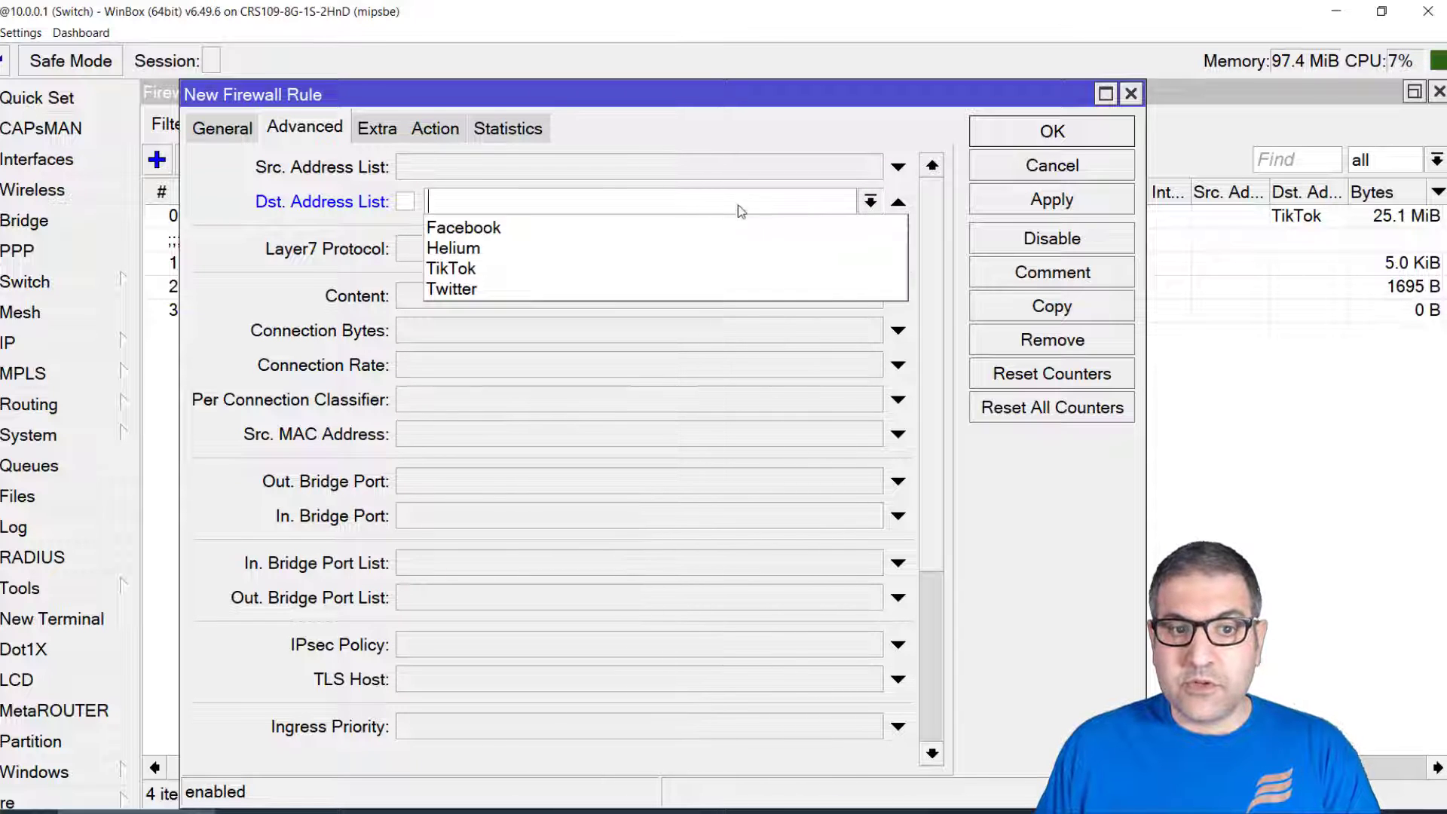
pyautogui.click(515, 230)
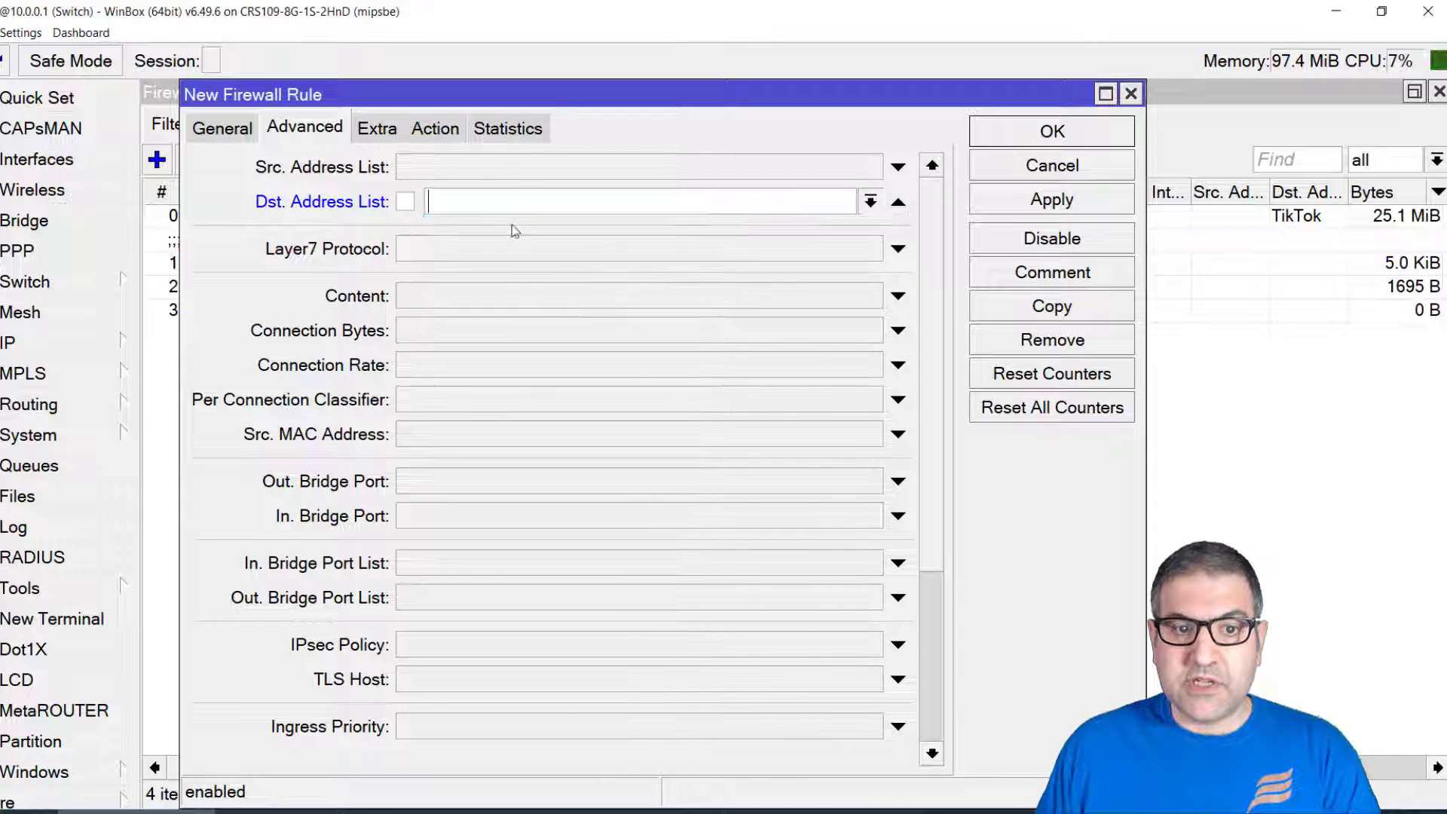
pyautogui.click(435, 128)
pyautogui.click(391, 168)
pyautogui.click(363, 254)
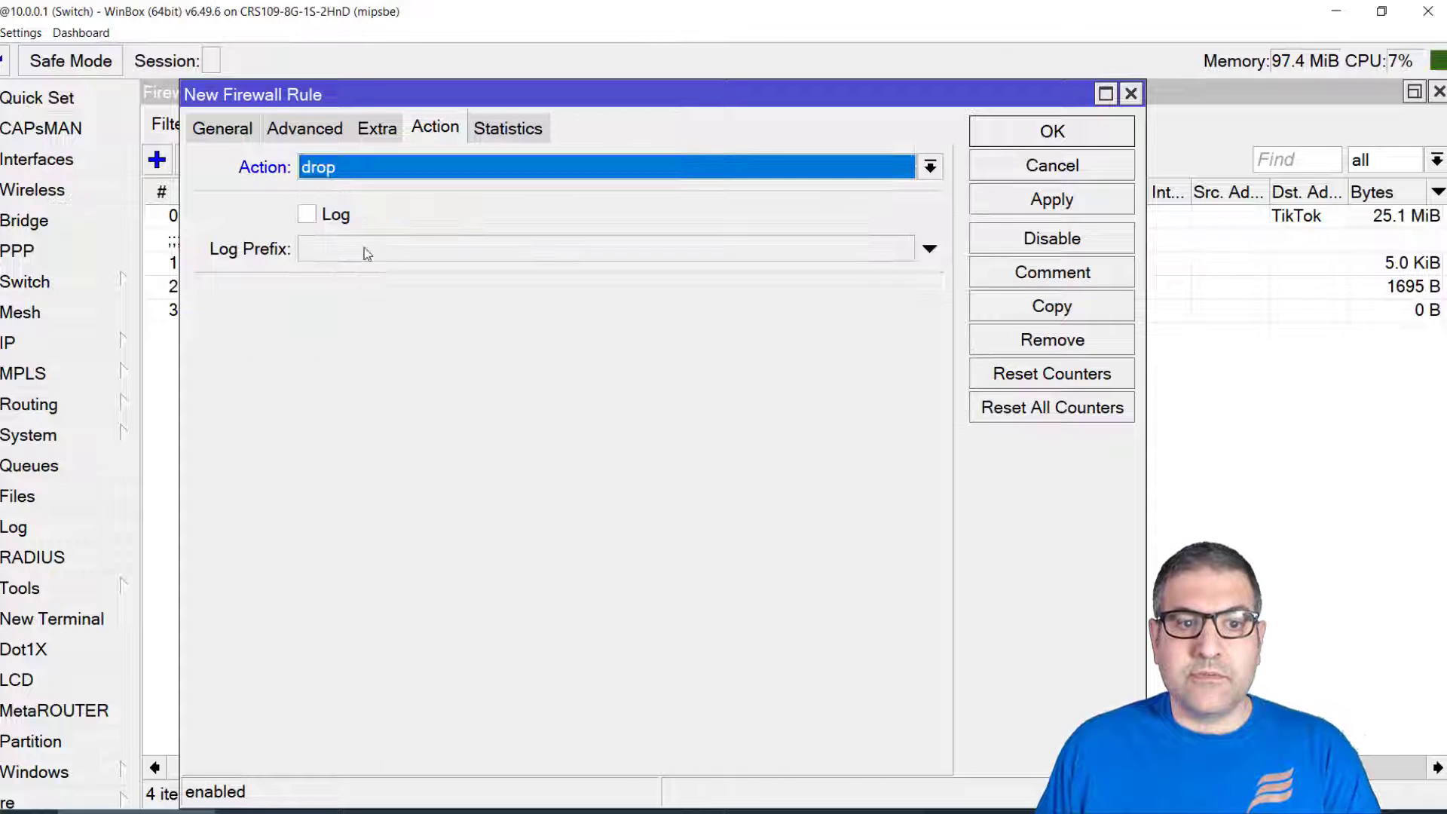
# Step: Add the comment "Drop Facebook" to the new firewall rule
pyautogui.click(1052, 272)
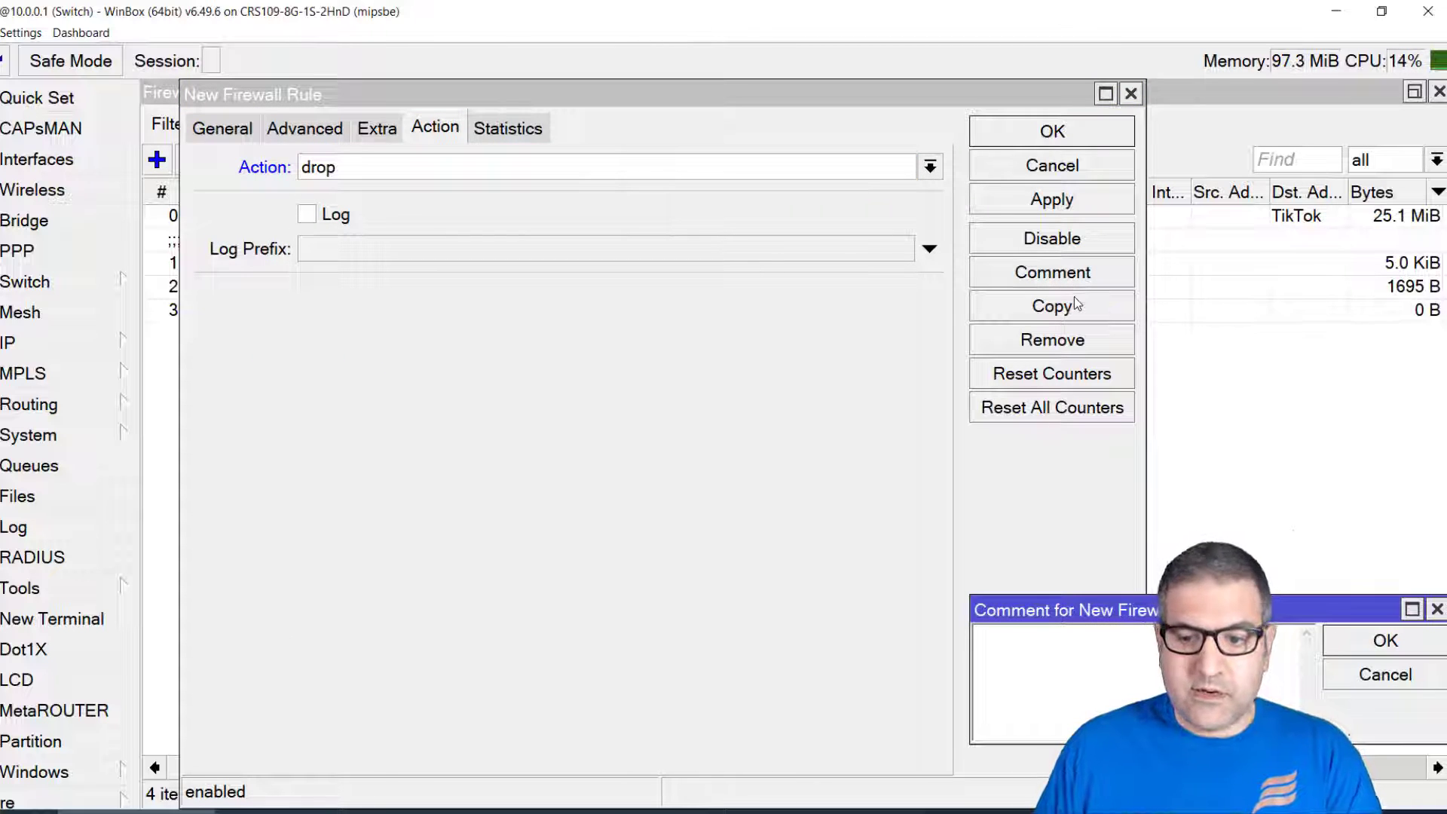
pyautogui.write('Drop')
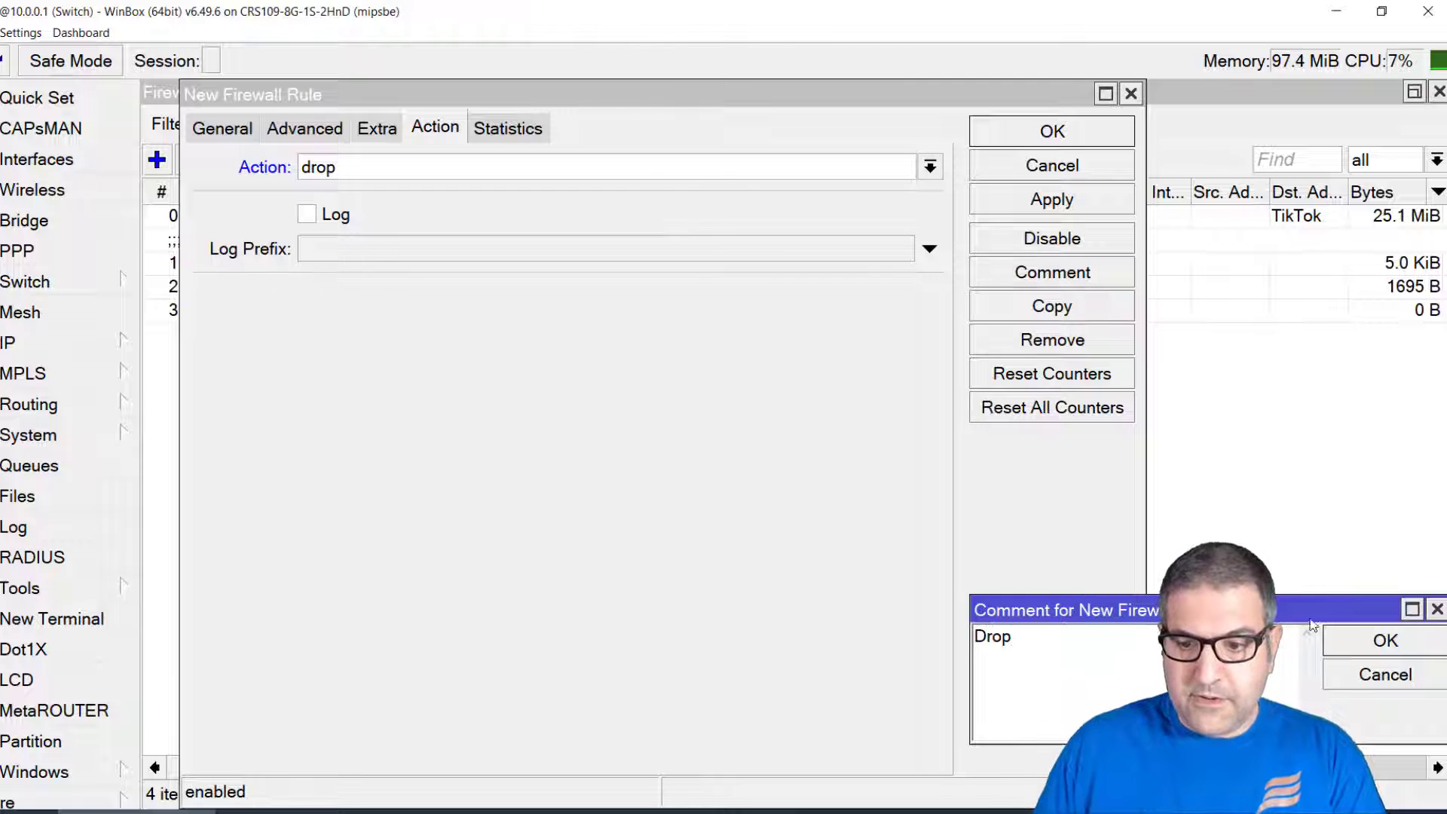
pyautogui.moveTo(1197, 607); pyautogui.dragTo(441, 369)
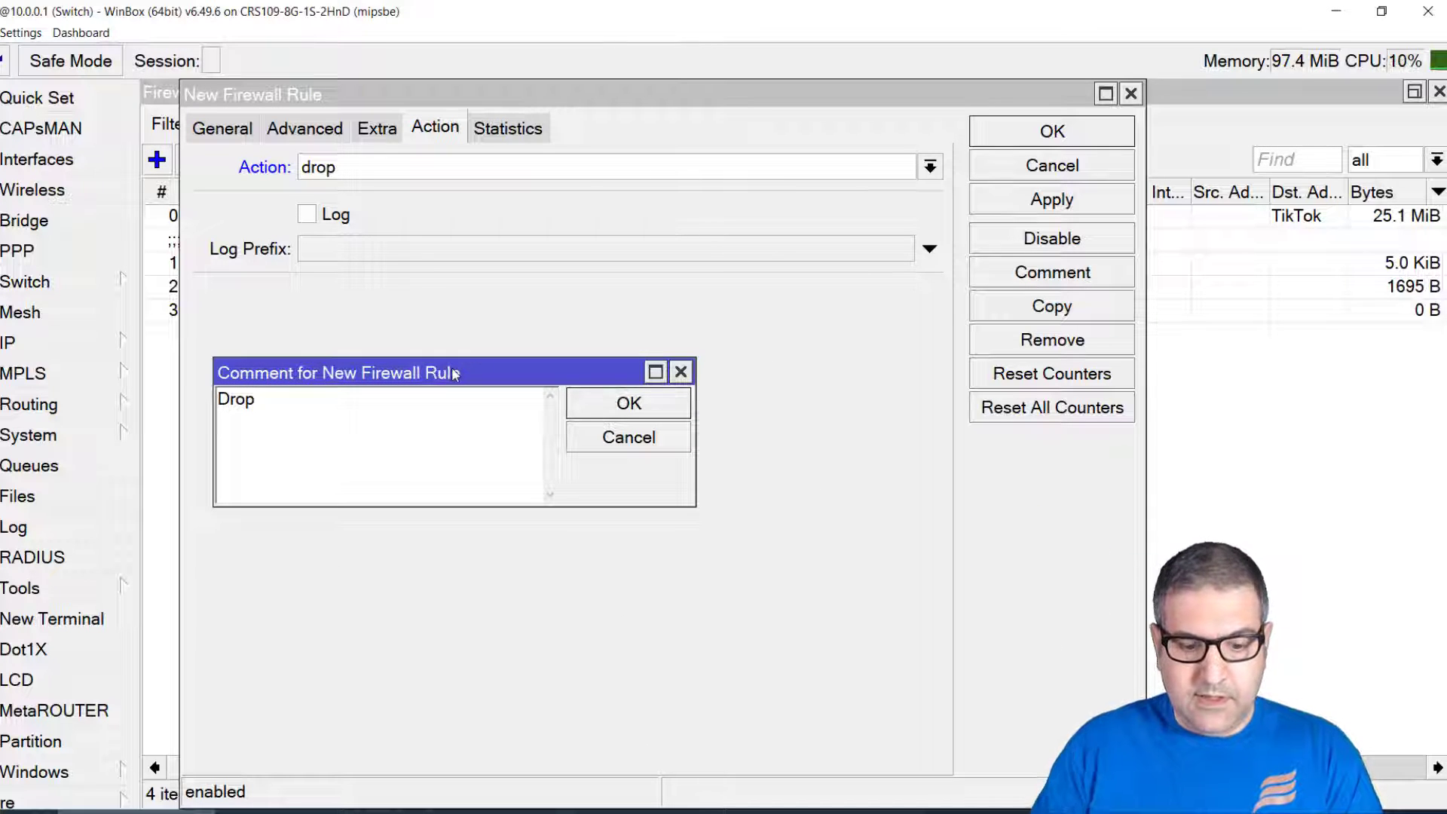
pyautogui.write('Facebook')
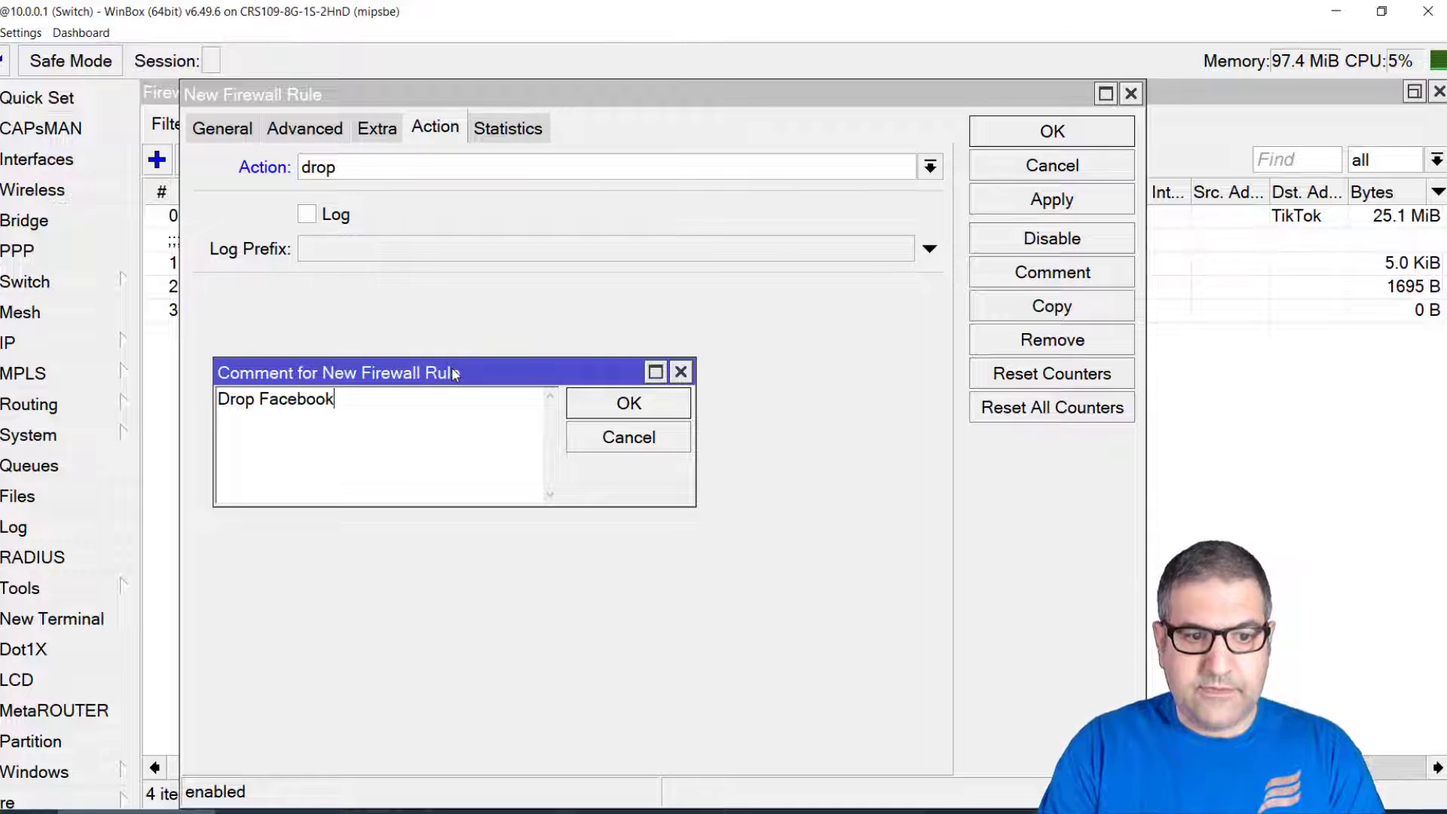
pyautogui.click(628, 403)
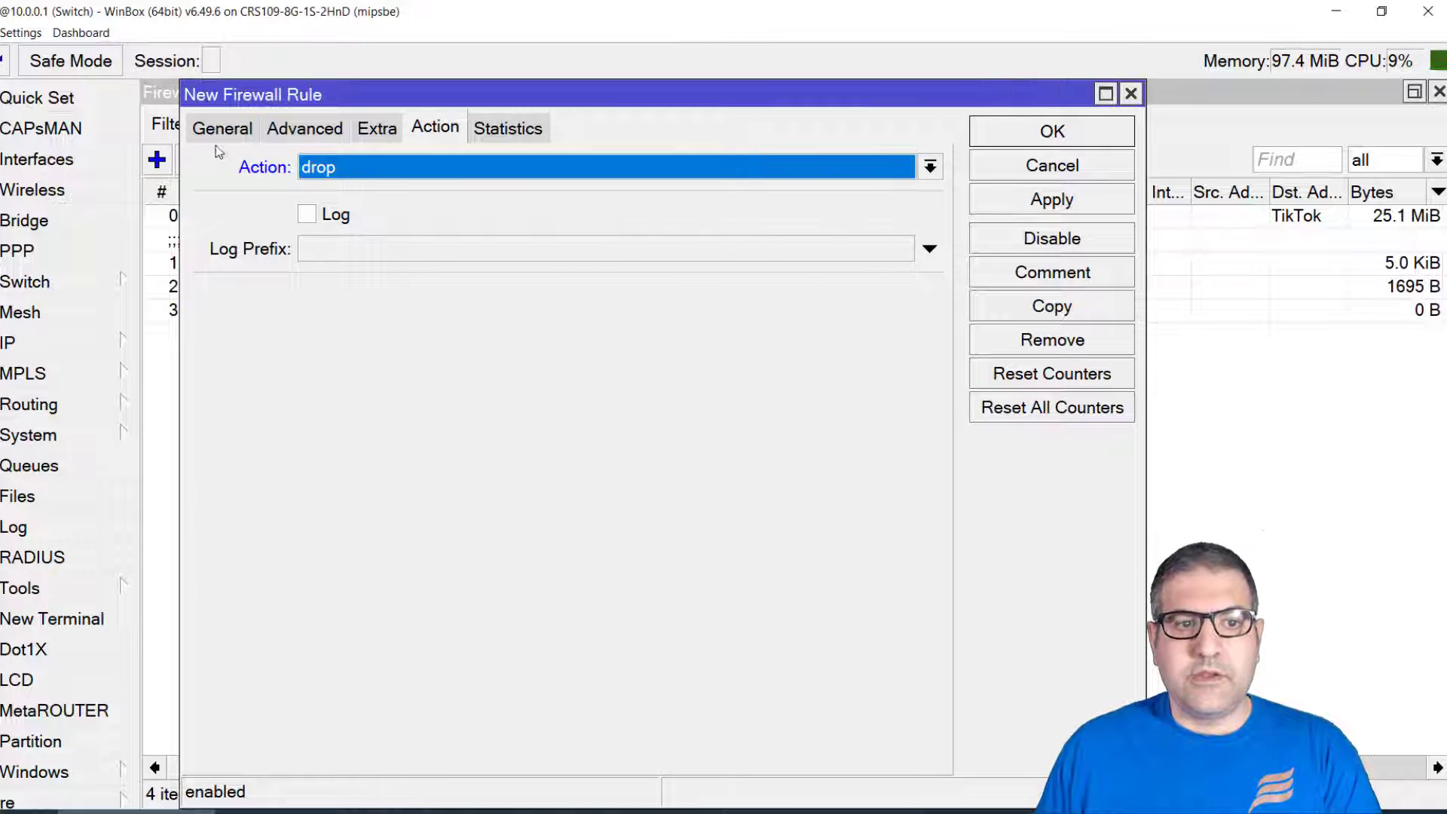
# Step: Review and save the Facebook drop rule, and inspect its byte counter in the filter rules list
pyautogui.click(223, 128)
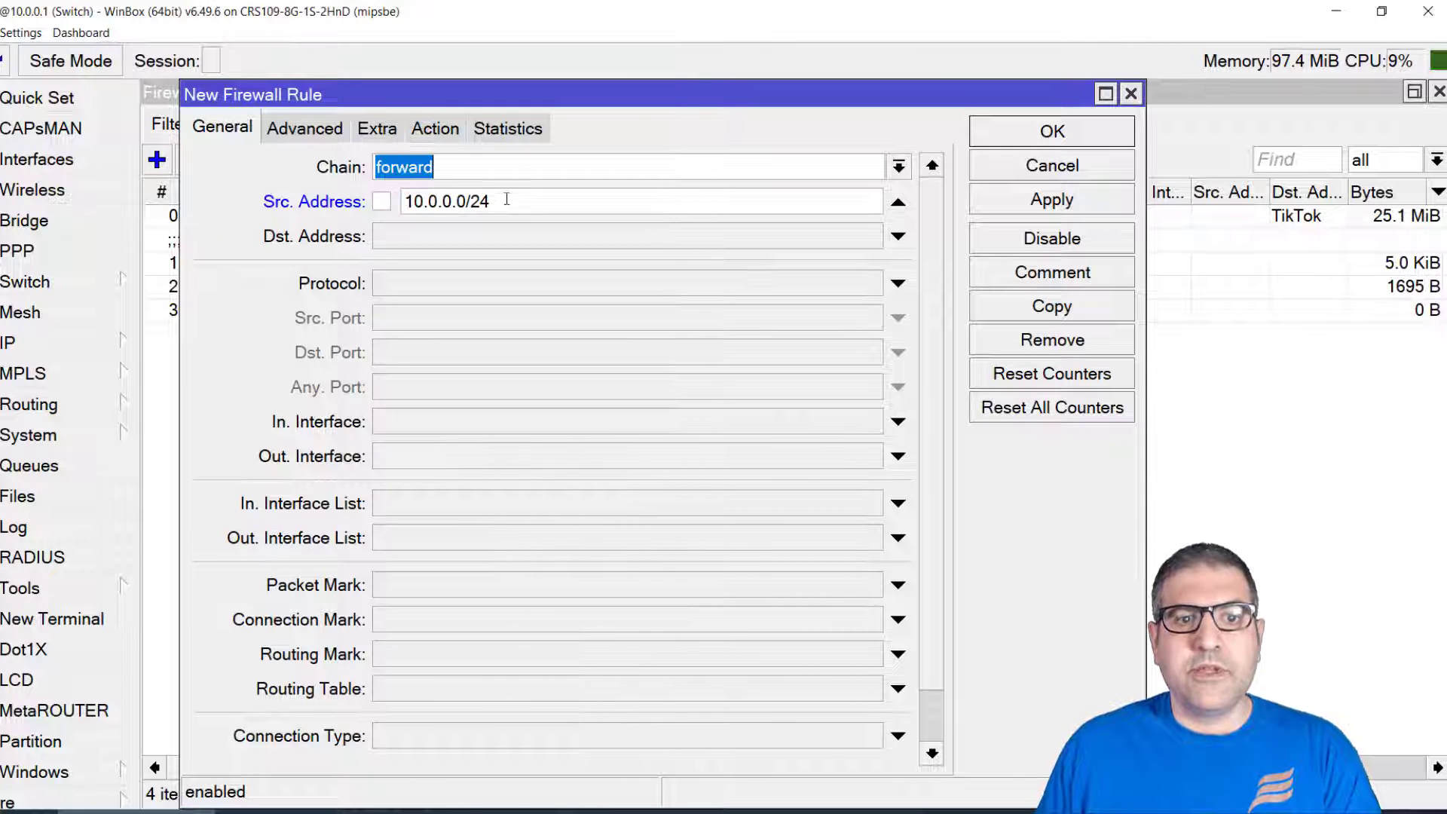
pyautogui.click(315, 130)
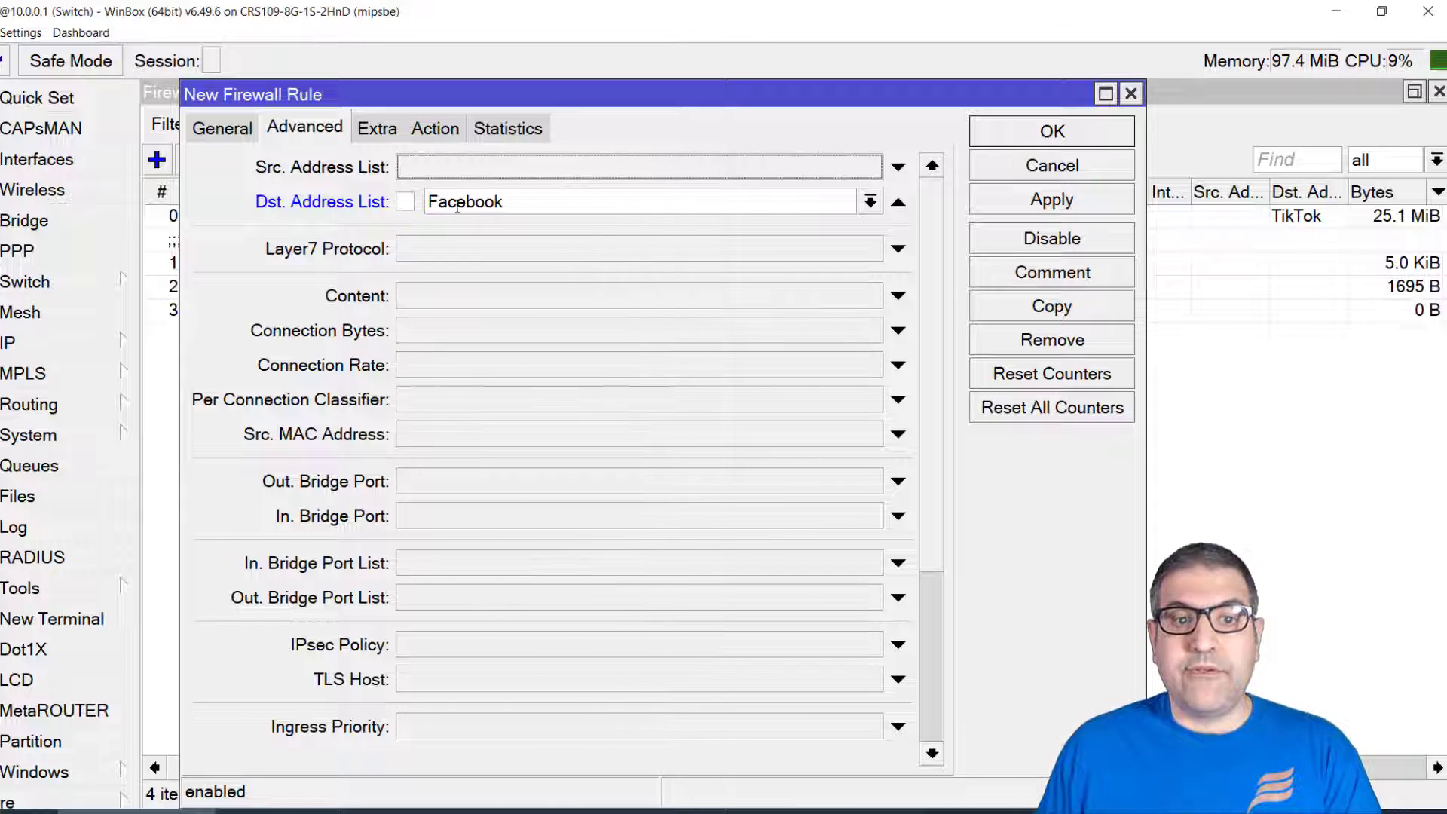
pyautogui.click(448, 136)
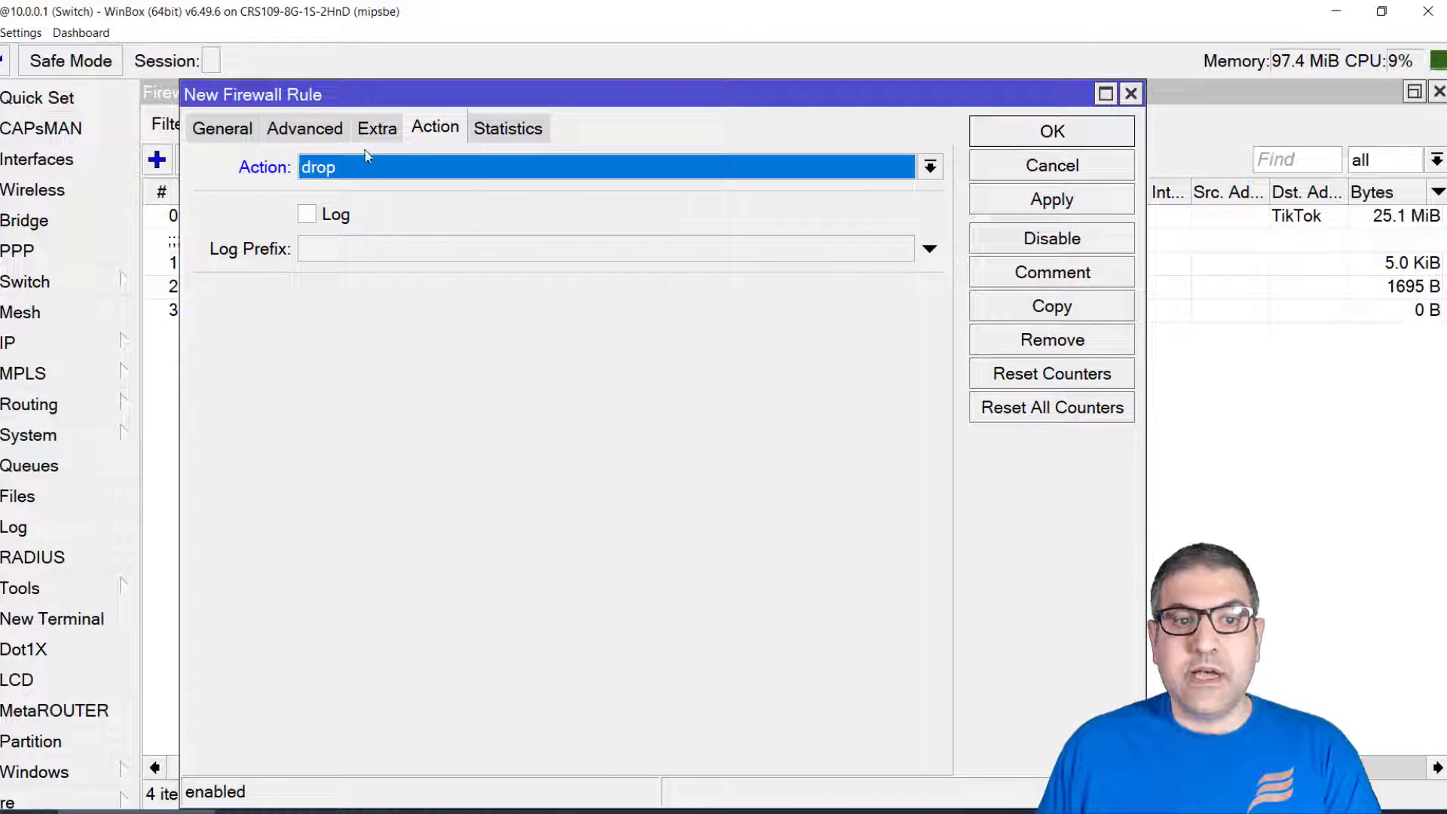
pyautogui.click(1052, 134)
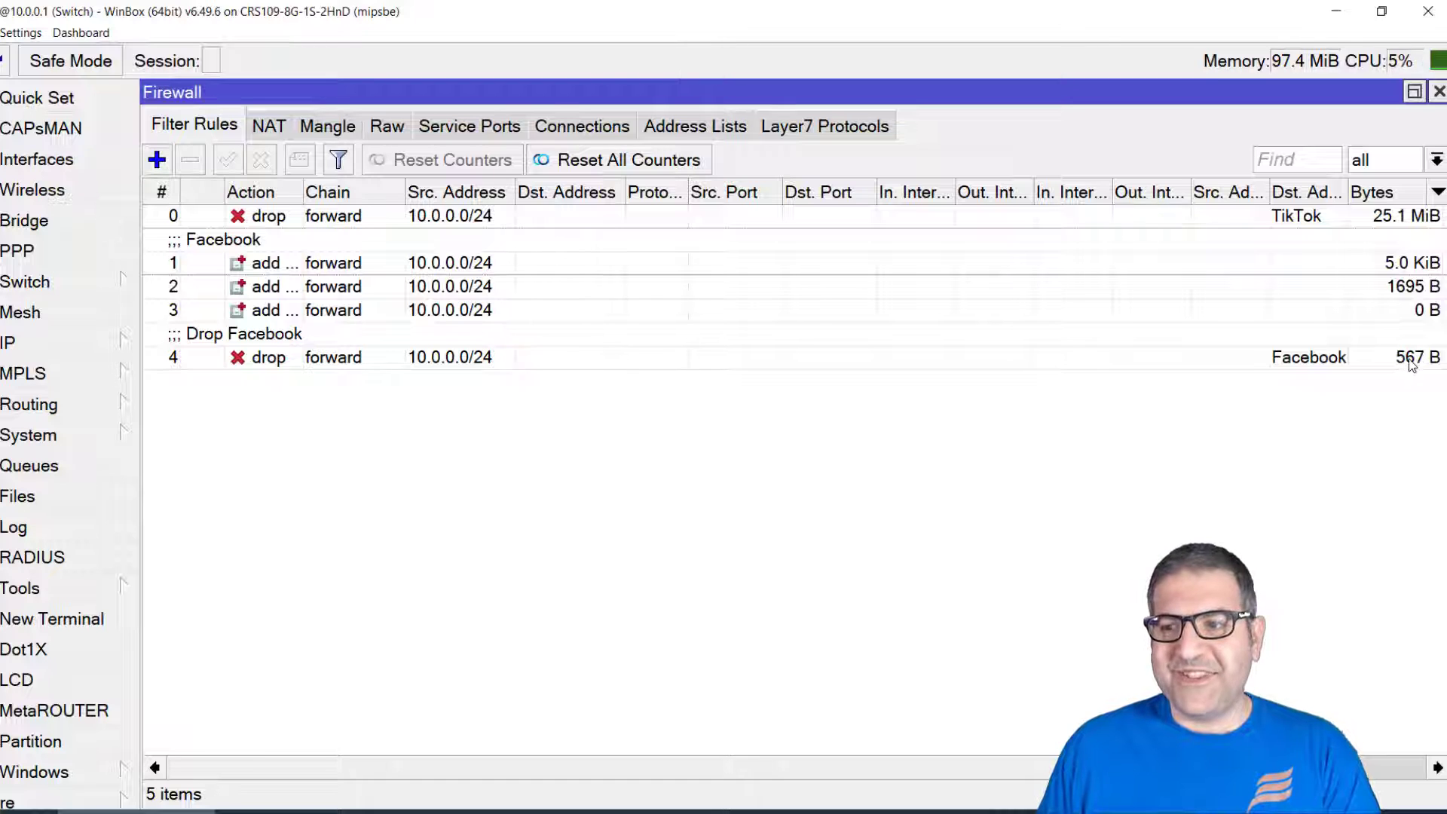
pyautogui.click(1403, 358)
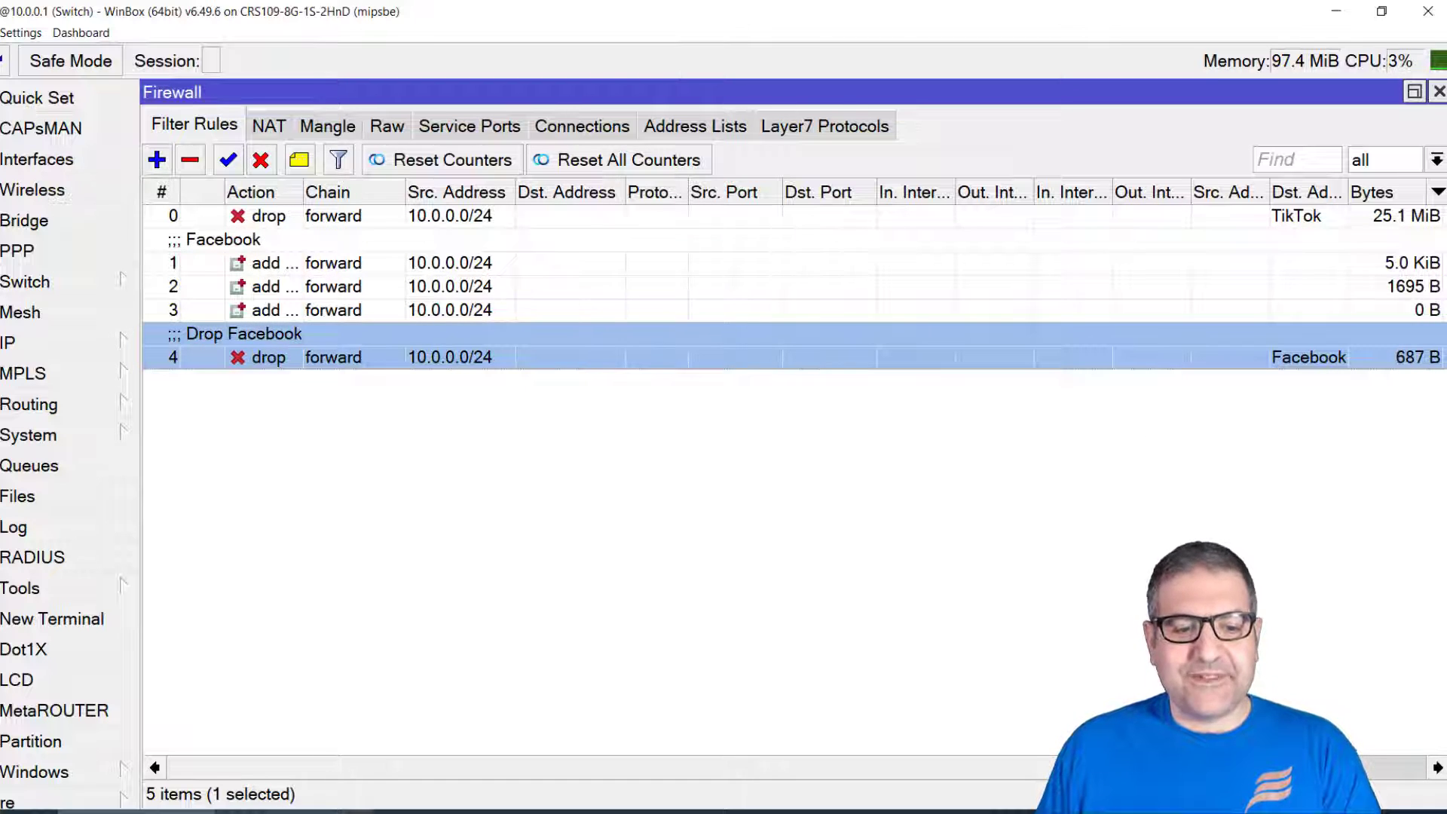
pyautogui.moveTo(302, 811)
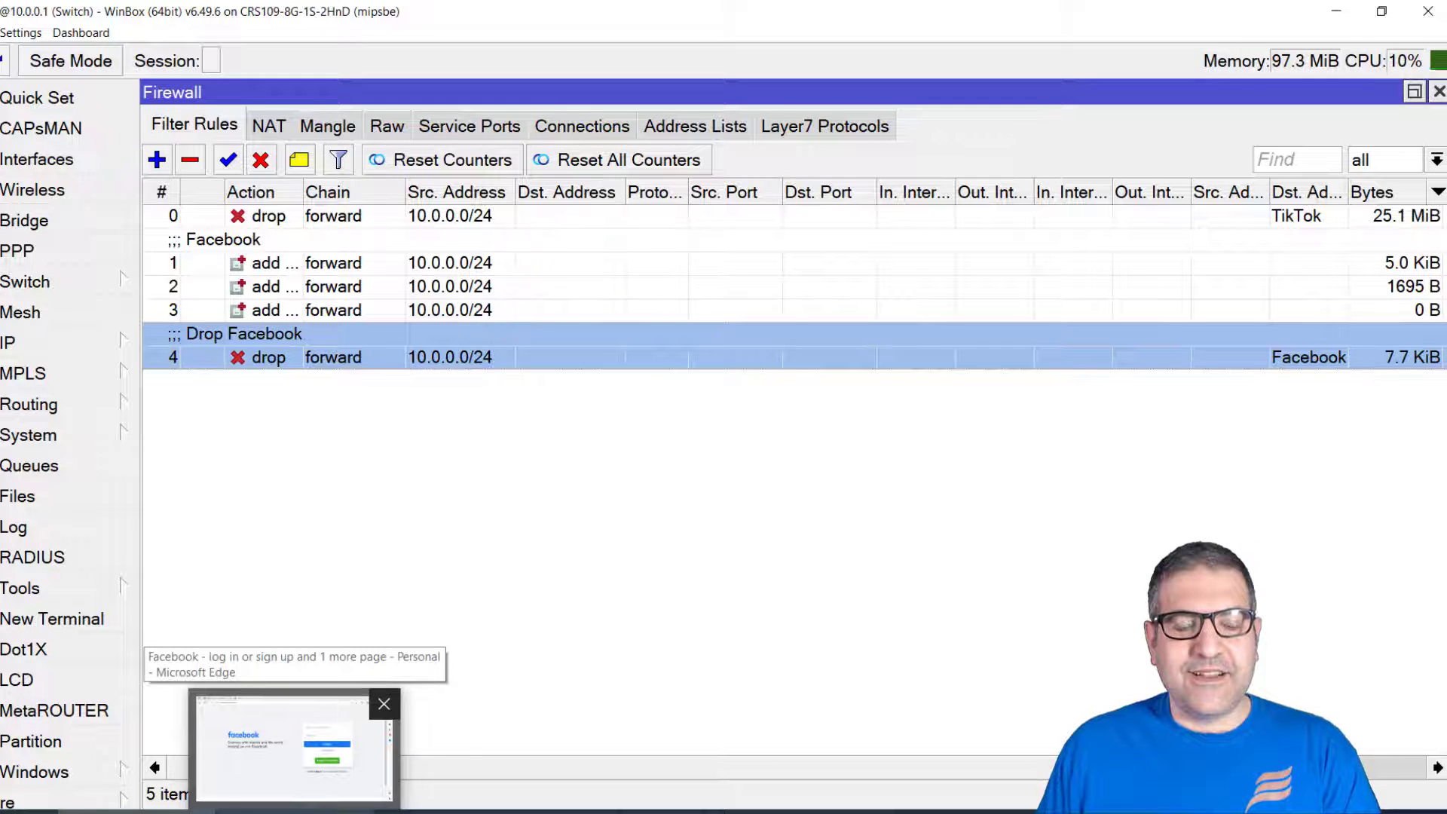
pyautogui.click(293, 745)
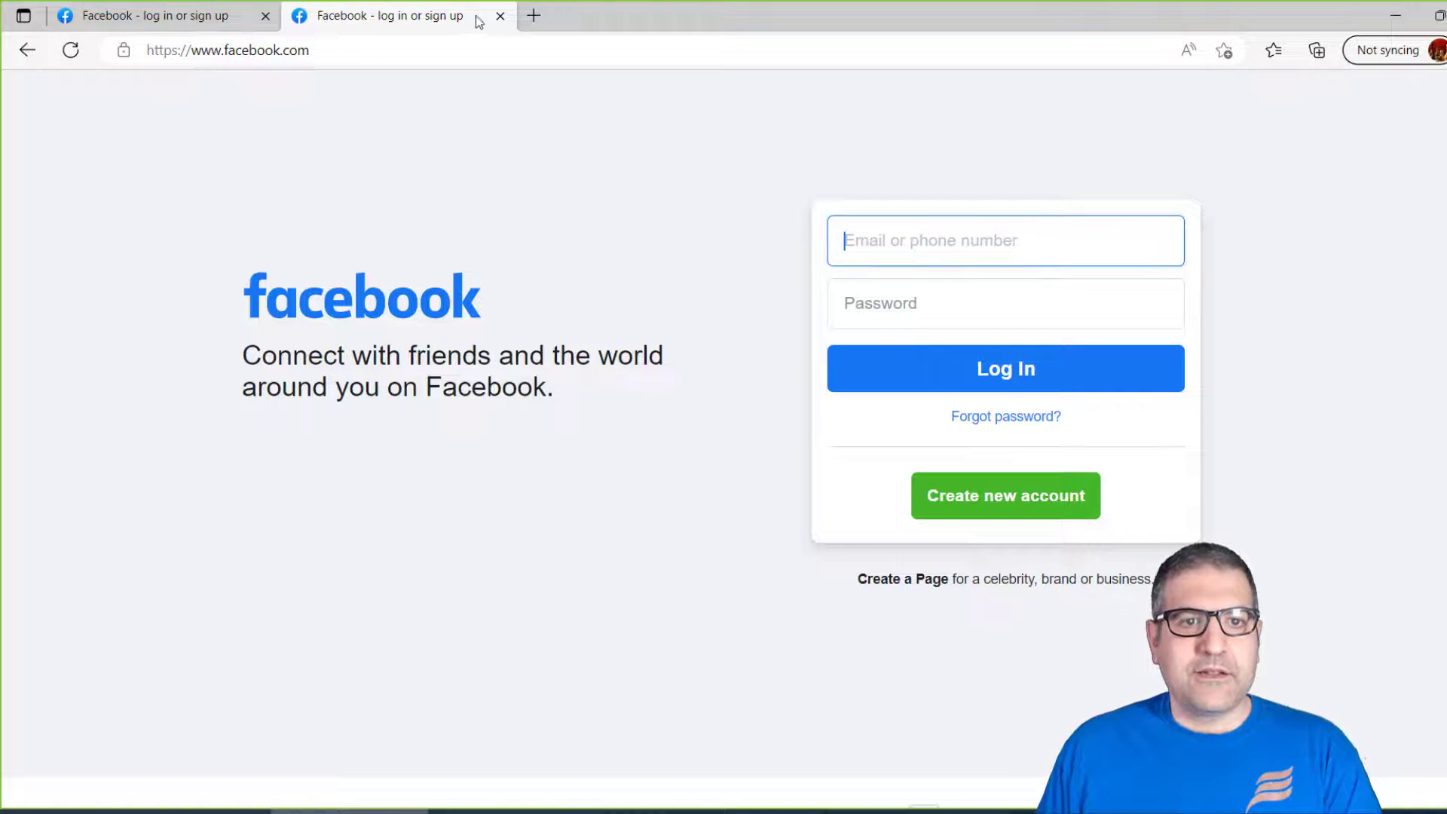
pyautogui.click(500, 16)
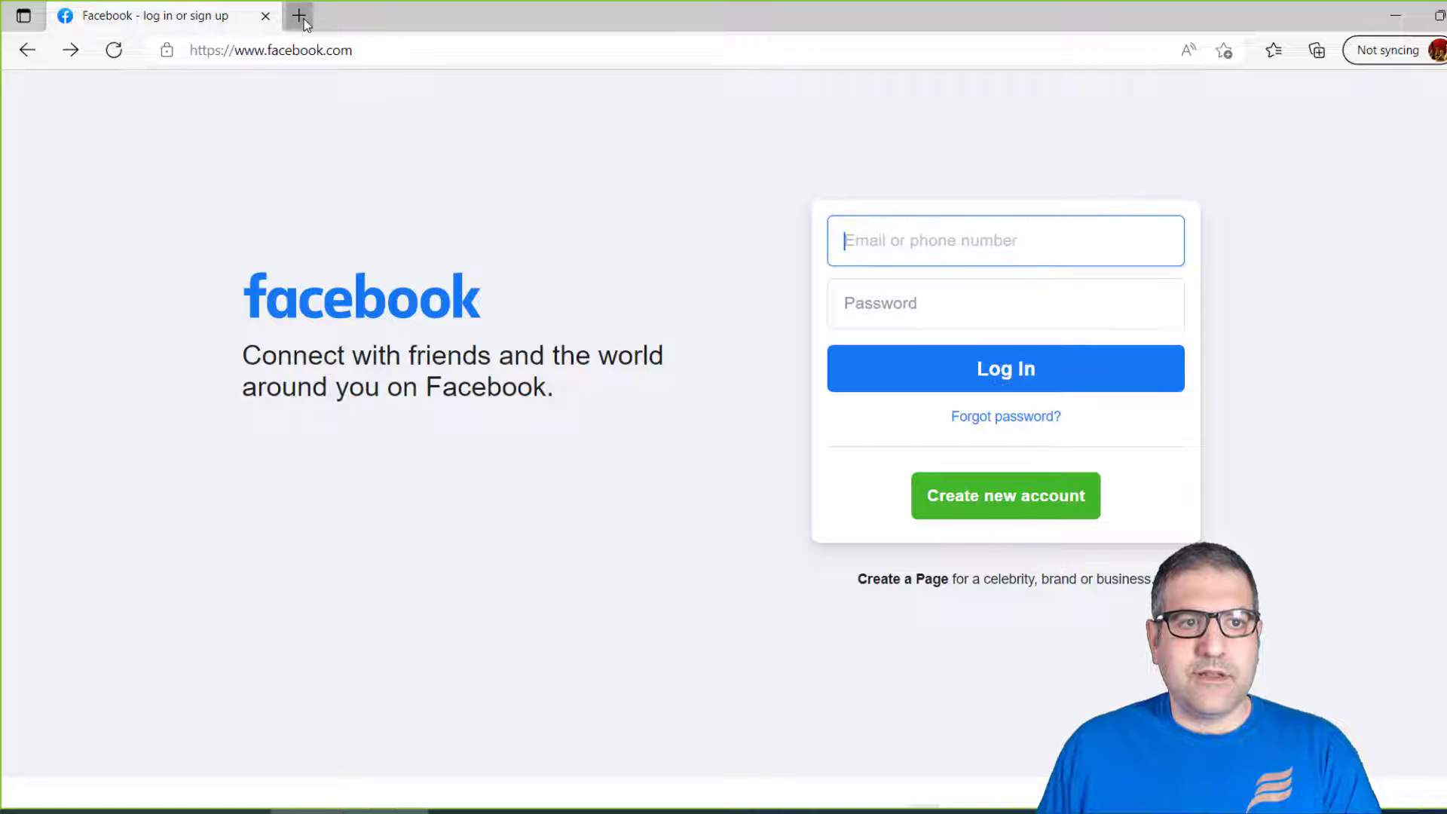
pyautogui.click(300, 15)
pyautogui.click(265, 16)
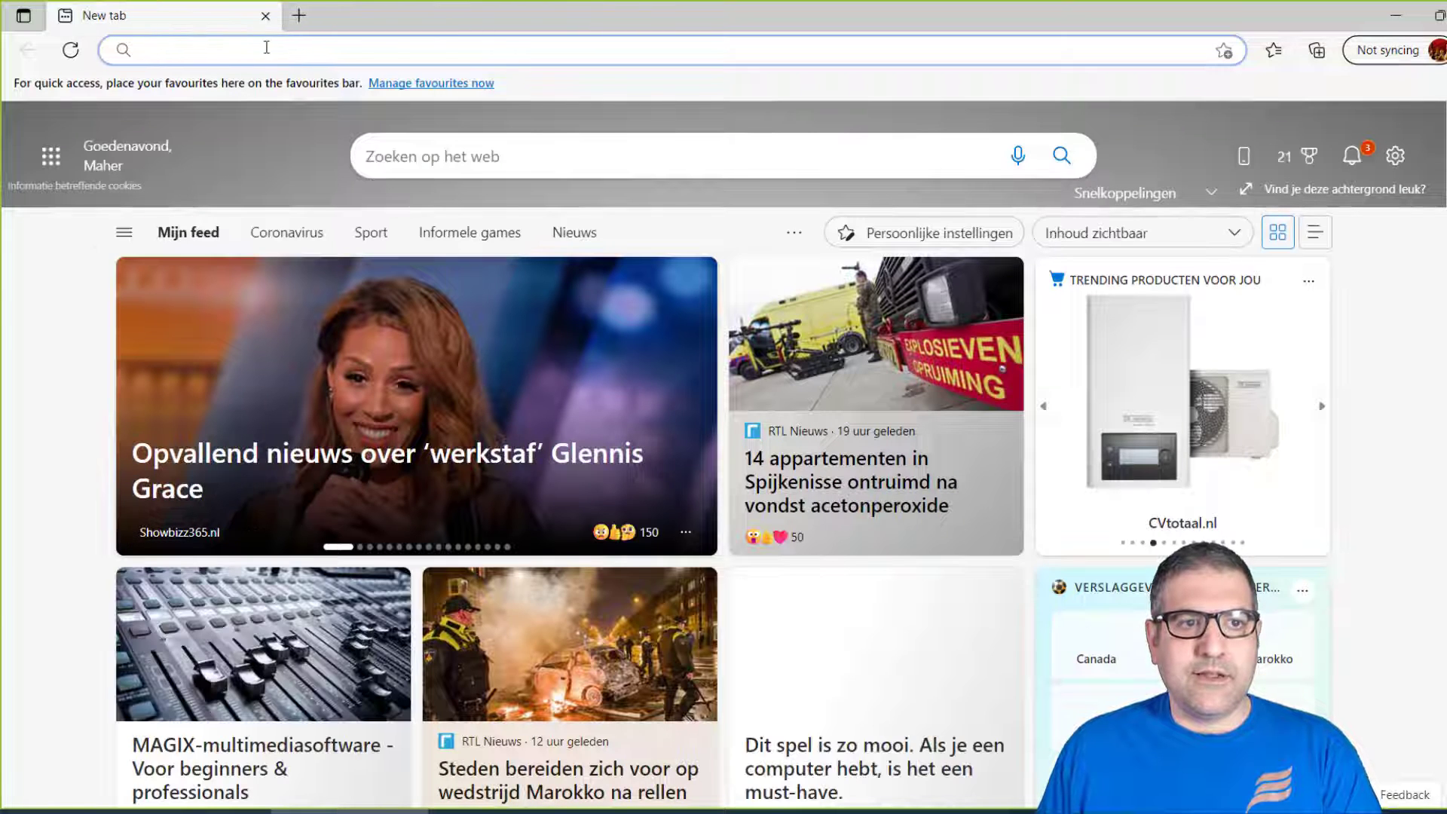
pyautogui.write('fa')
pyautogui.press('Return')
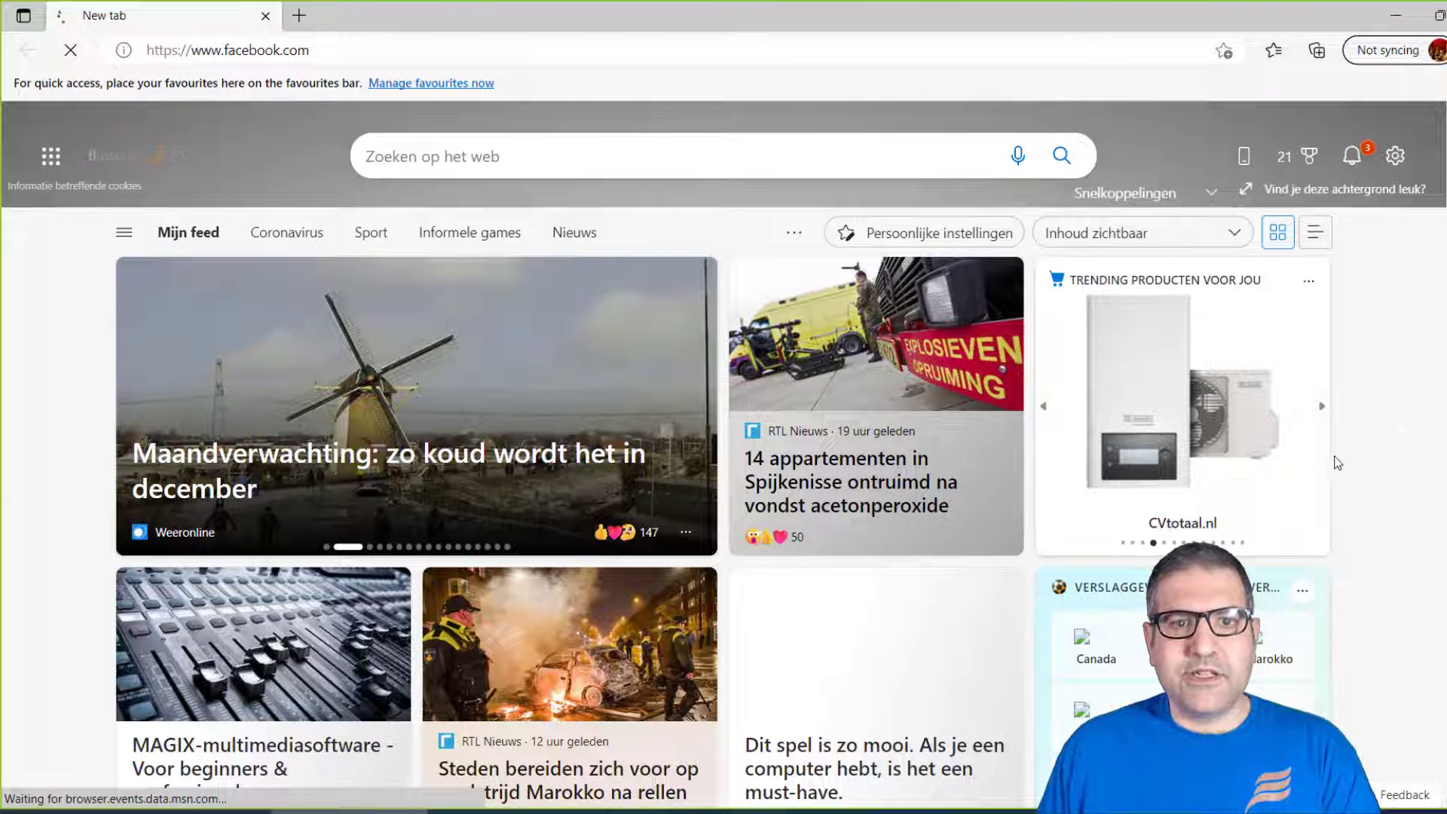
pyautogui.hotkey('alt', 'Tab')
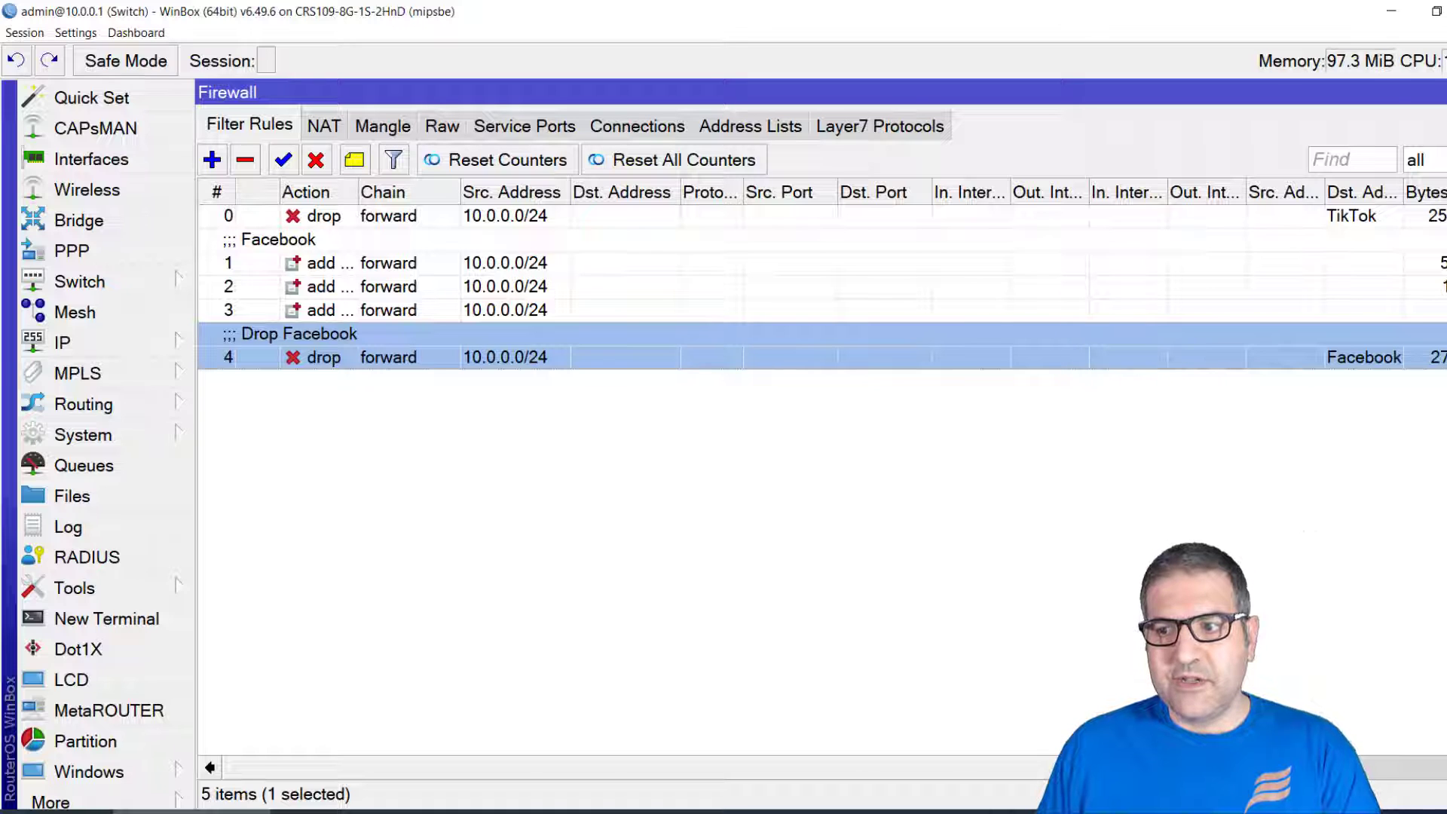
pyautogui.hotkey('alt', 'Tab')
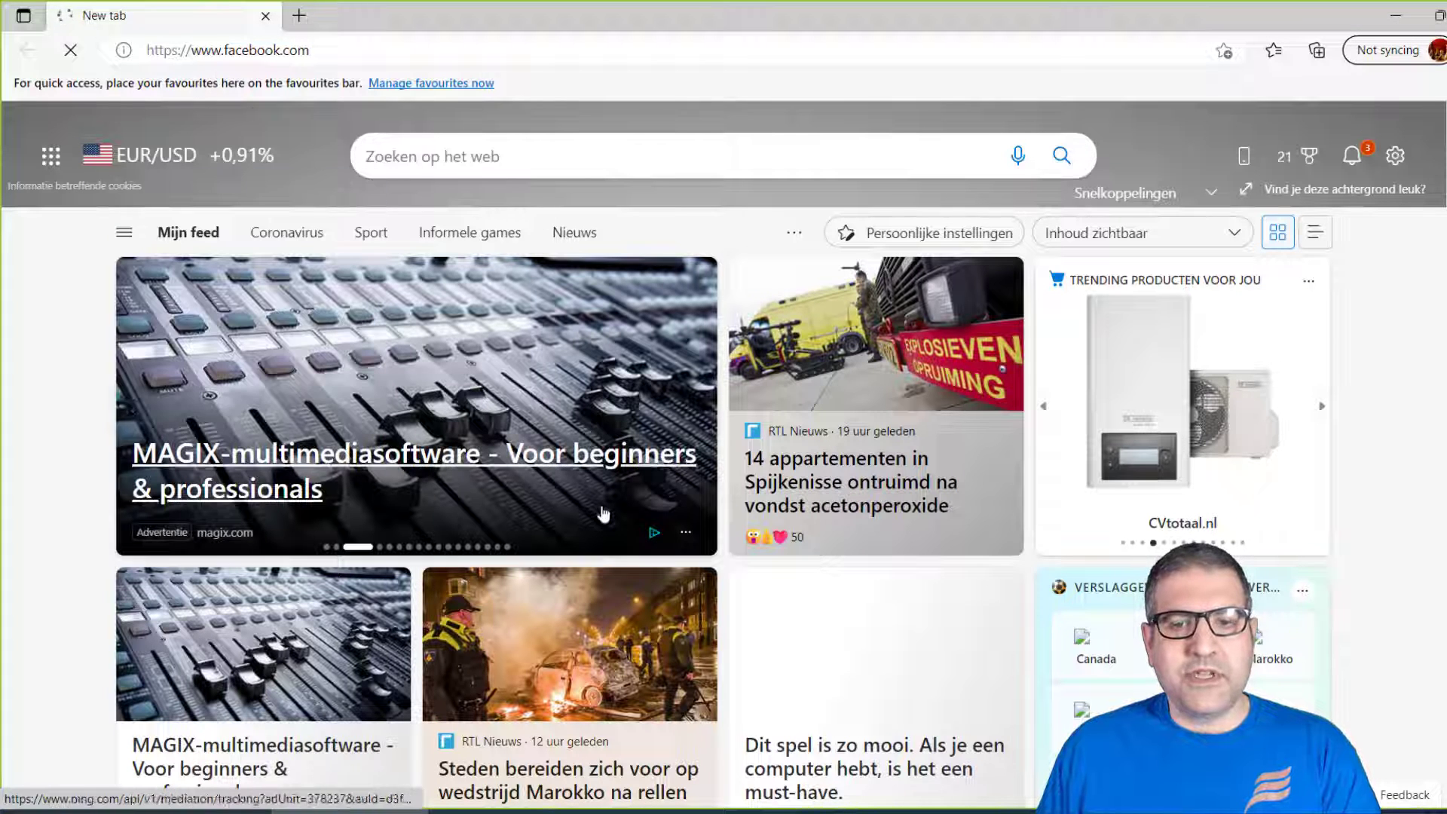
# Step: Search Google for "facebook" in a new tab and try opening the "Facebook - log in or sign up" result
pyautogui.click(299, 16)
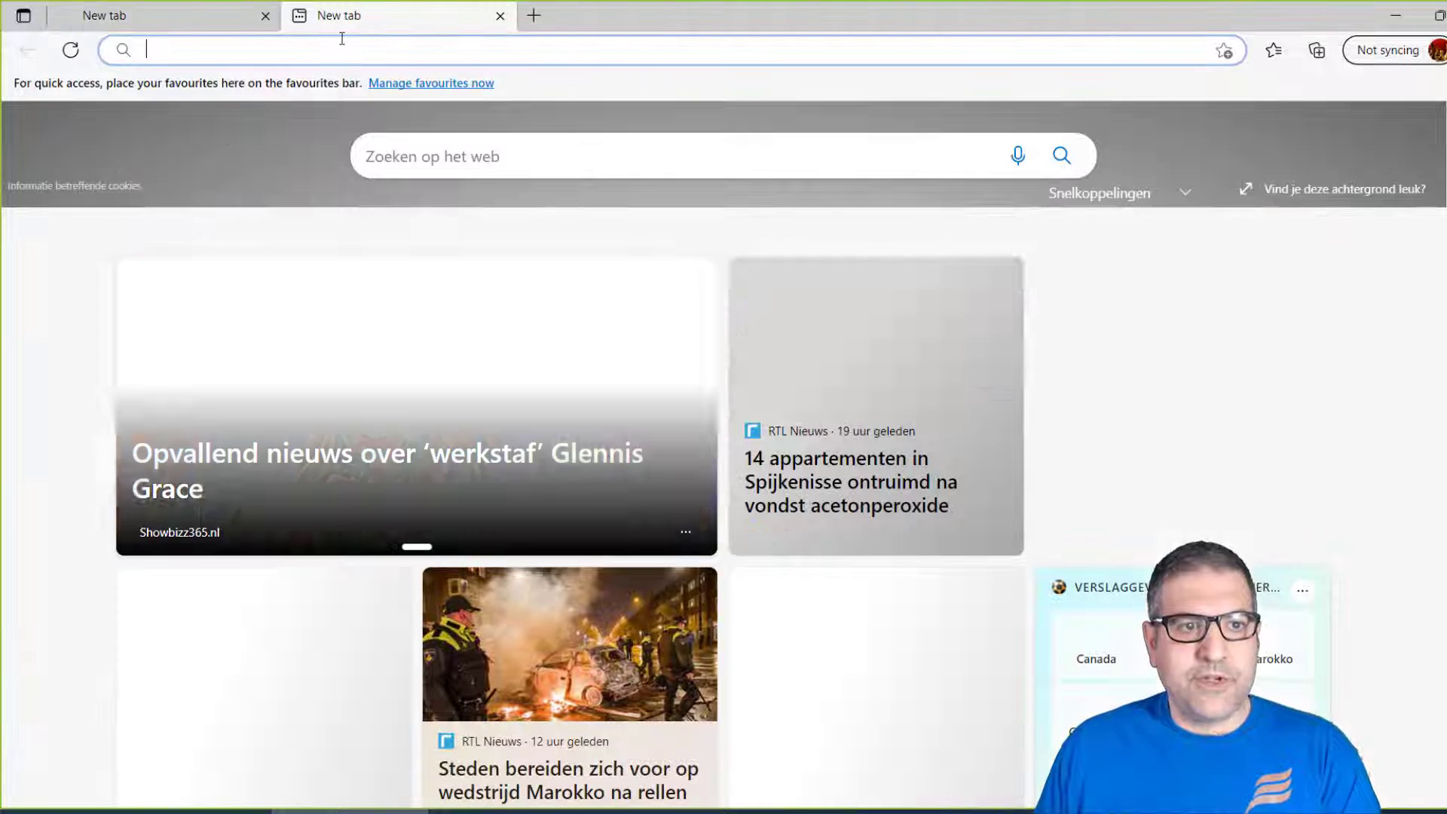
pyautogui.write('goog')
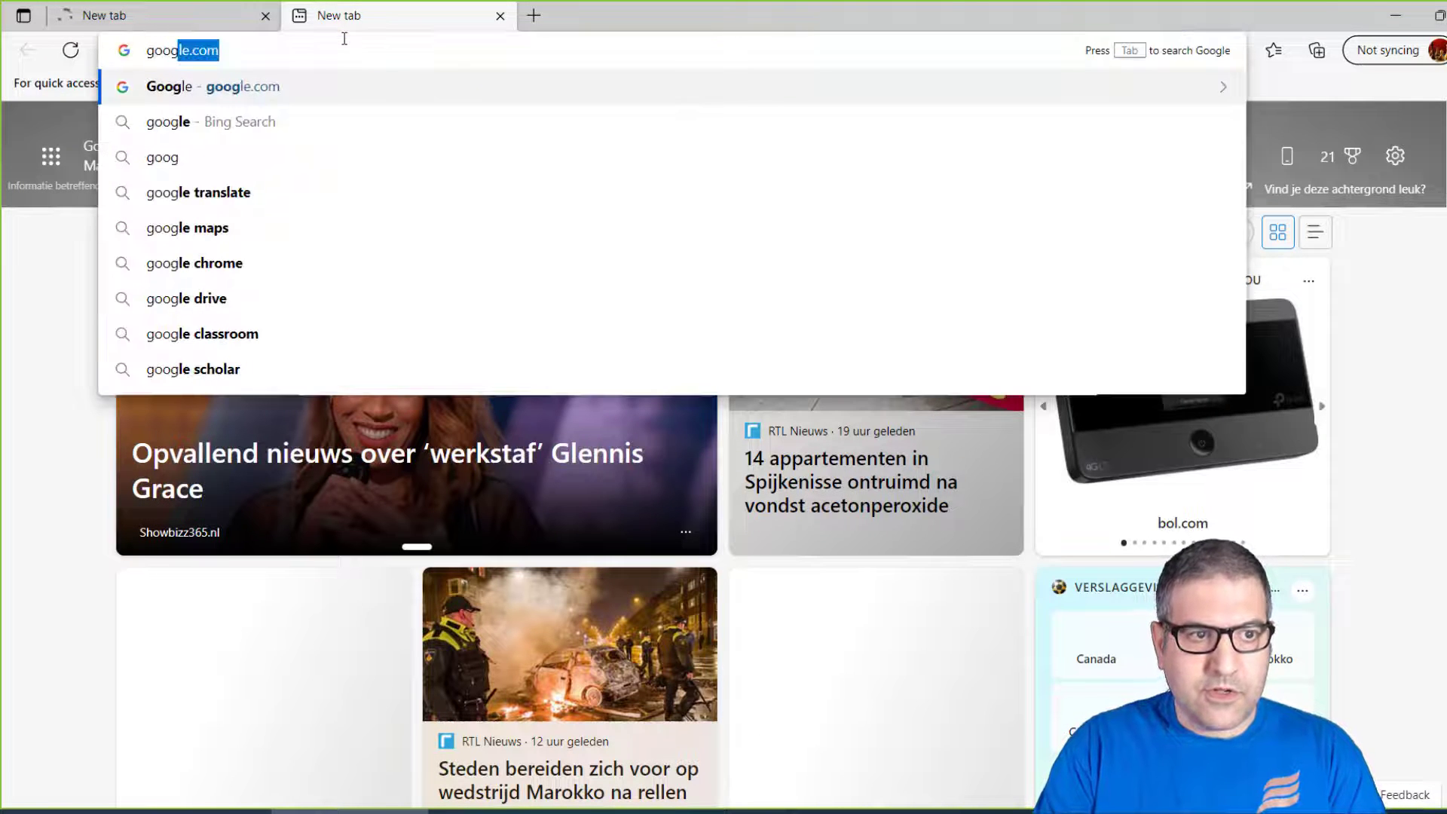
pyautogui.write('le')
pyautogui.press('Return')
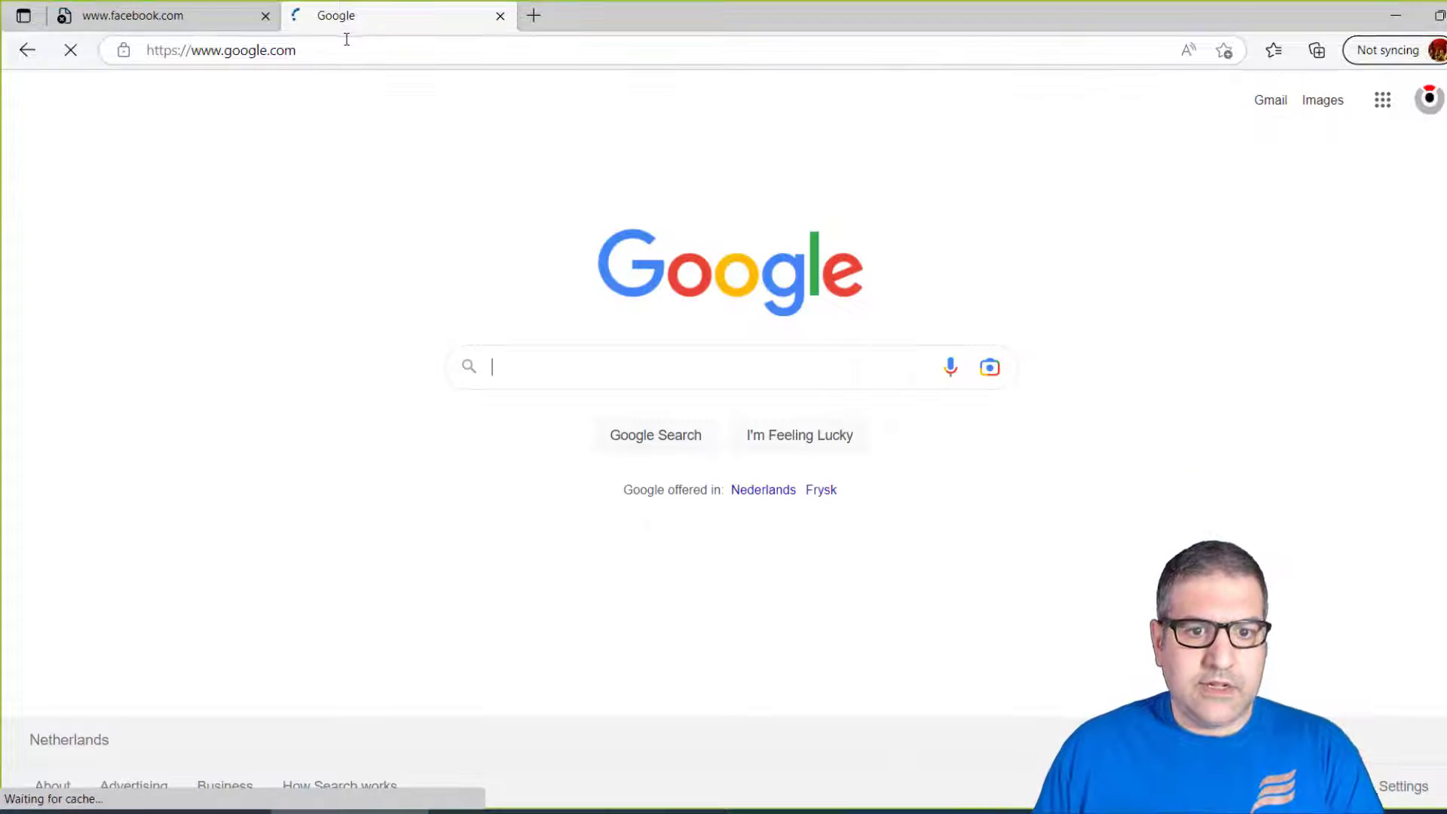
pyautogui.write('facebook')
pyautogui.press('Return')
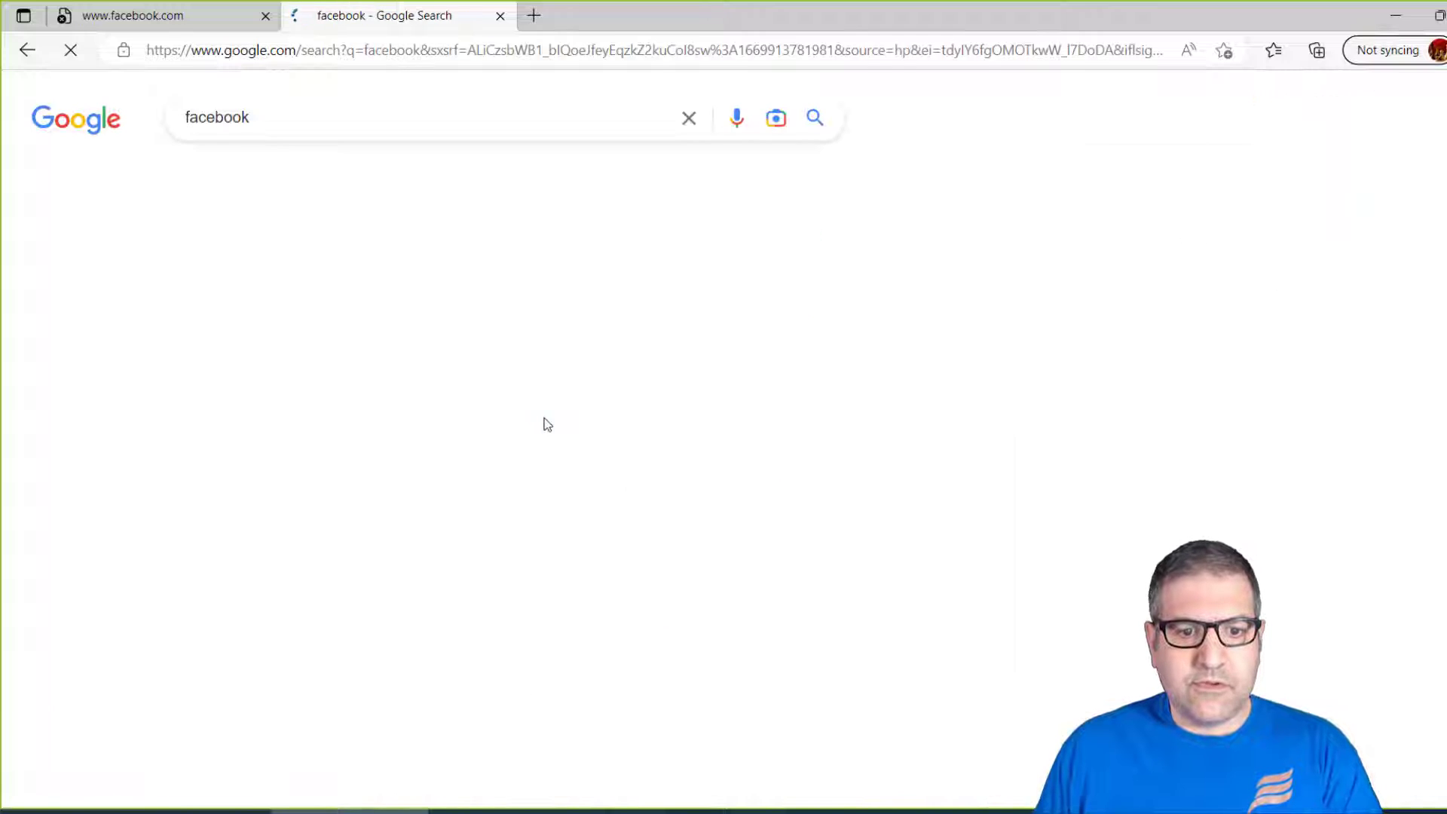
pyautogui.scroll(-1, 449, 375)
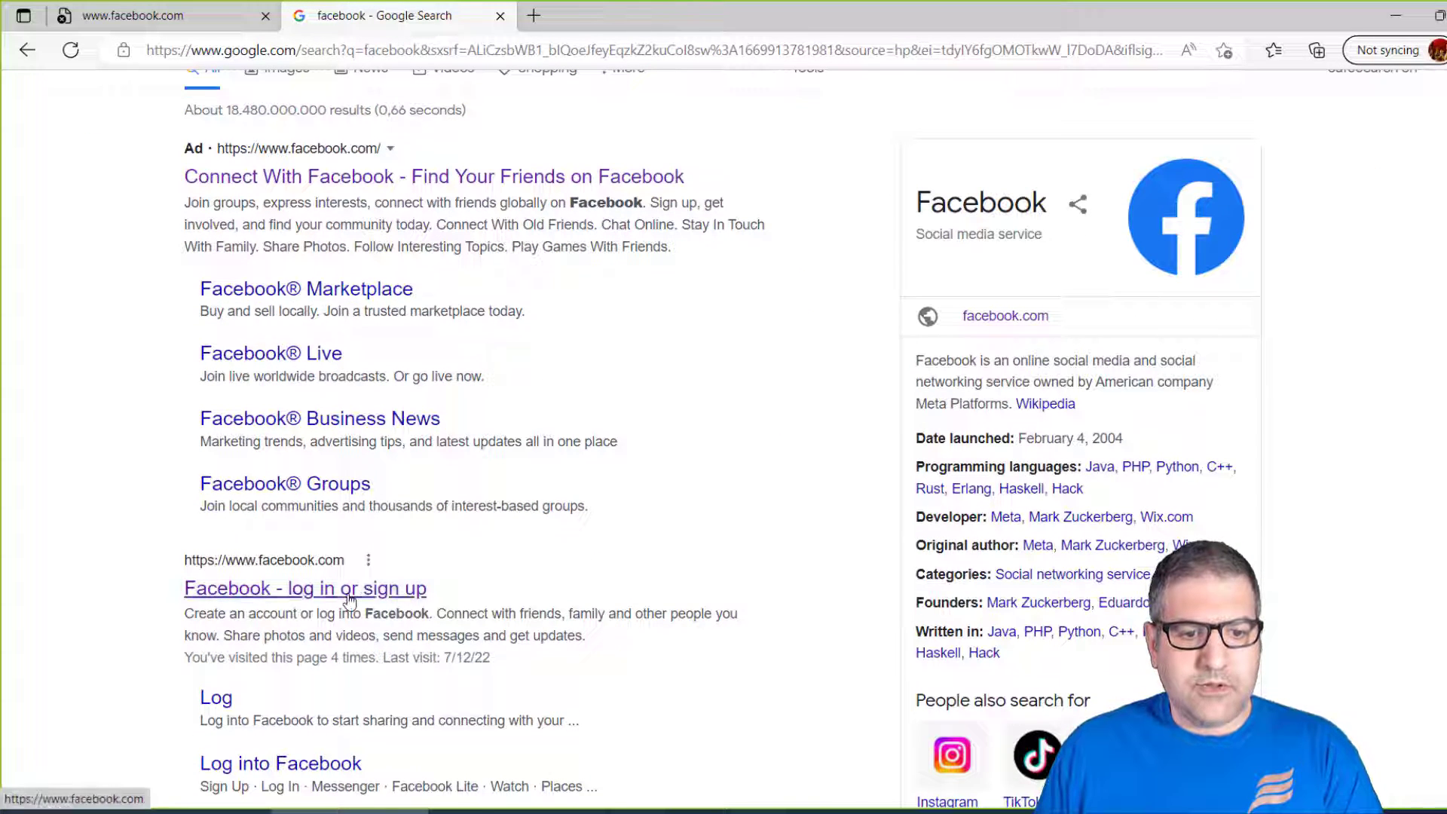
pyautogui.click(349, 595)
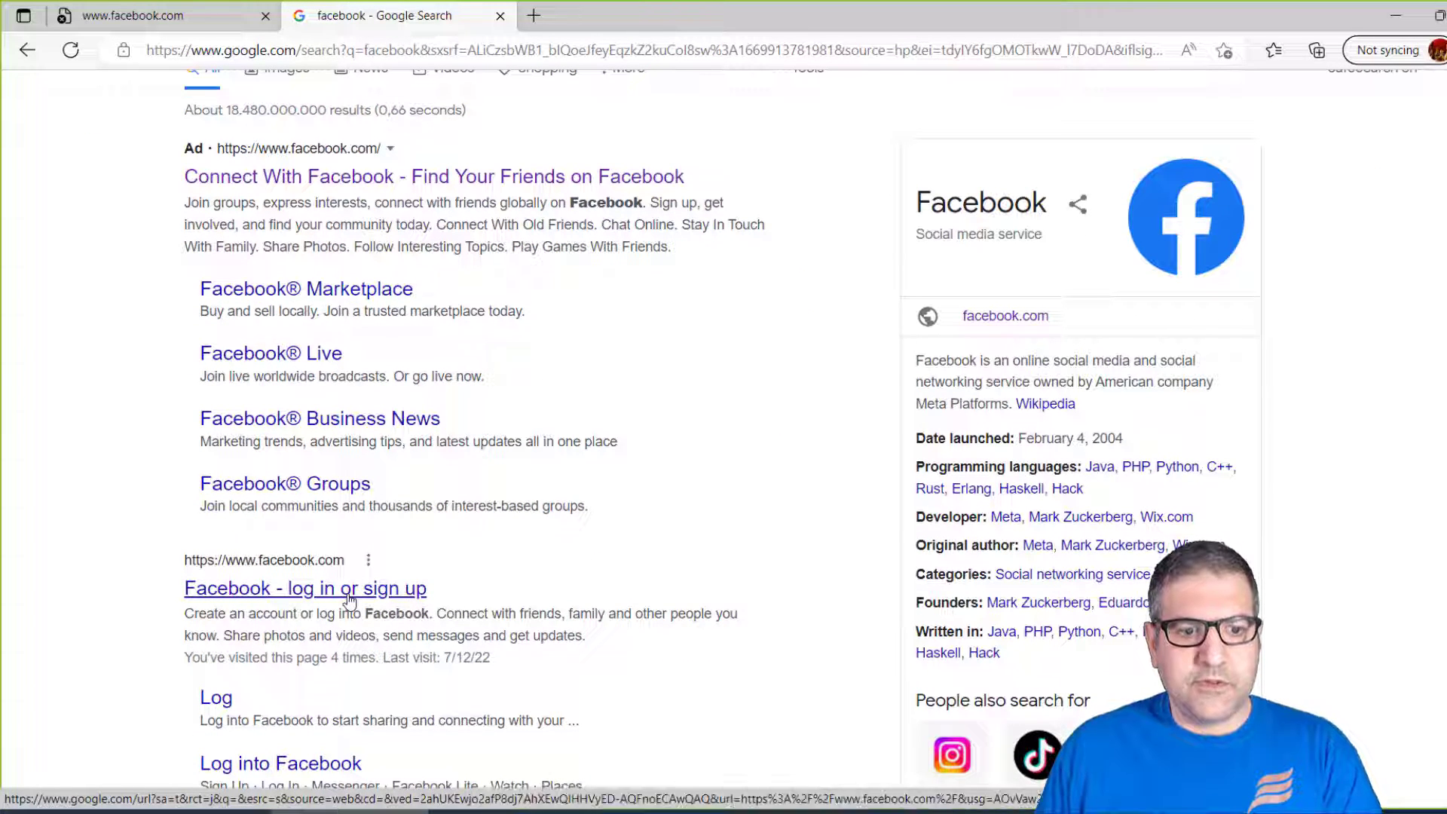
# Step: Load youtube.com in a new tab to test access to another site, and close that tab
pyautogui.click(535, 16)
pyautogui.write('youtube.com/?reload=9')
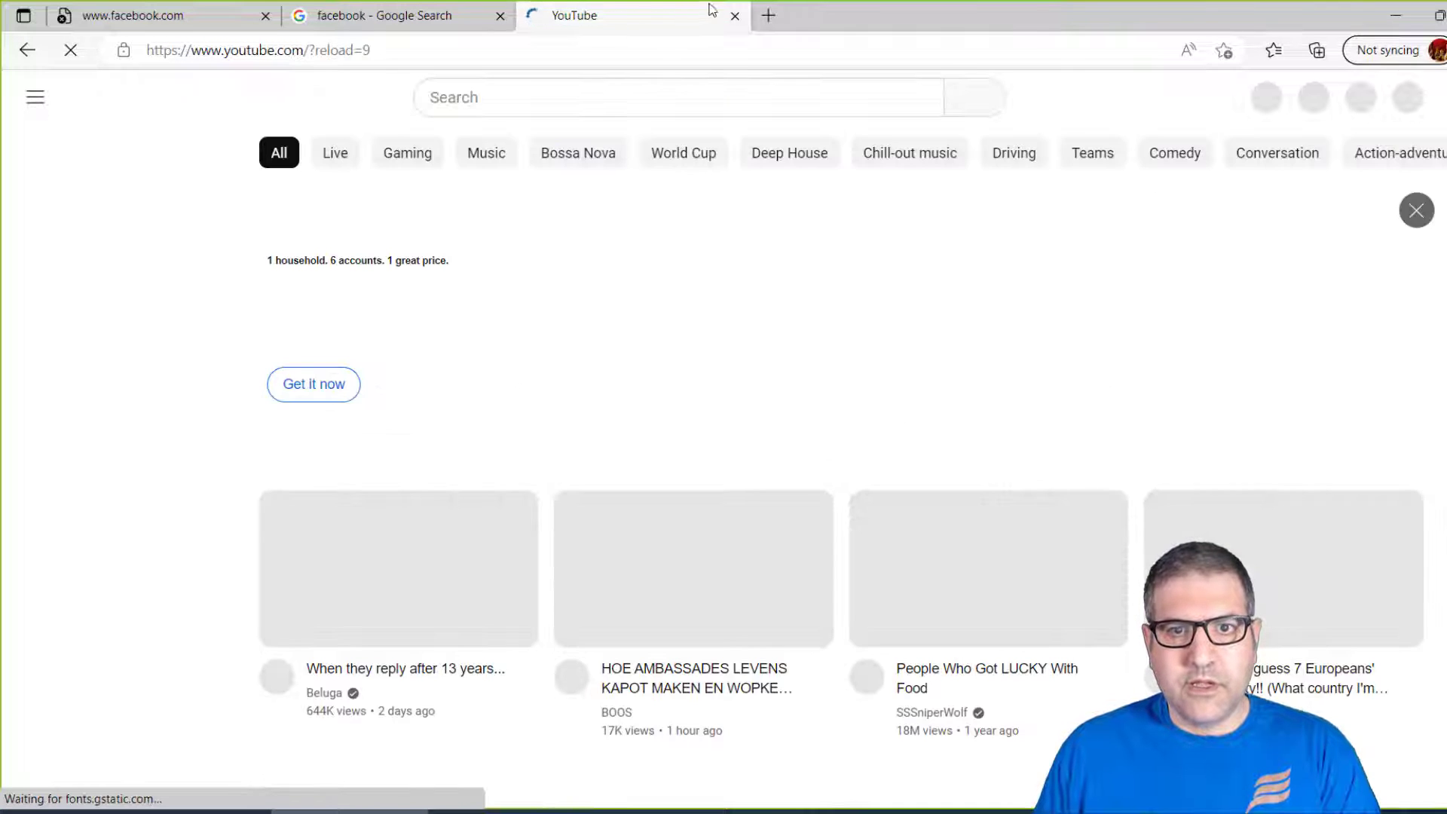
pyautogui.click(735, 16)
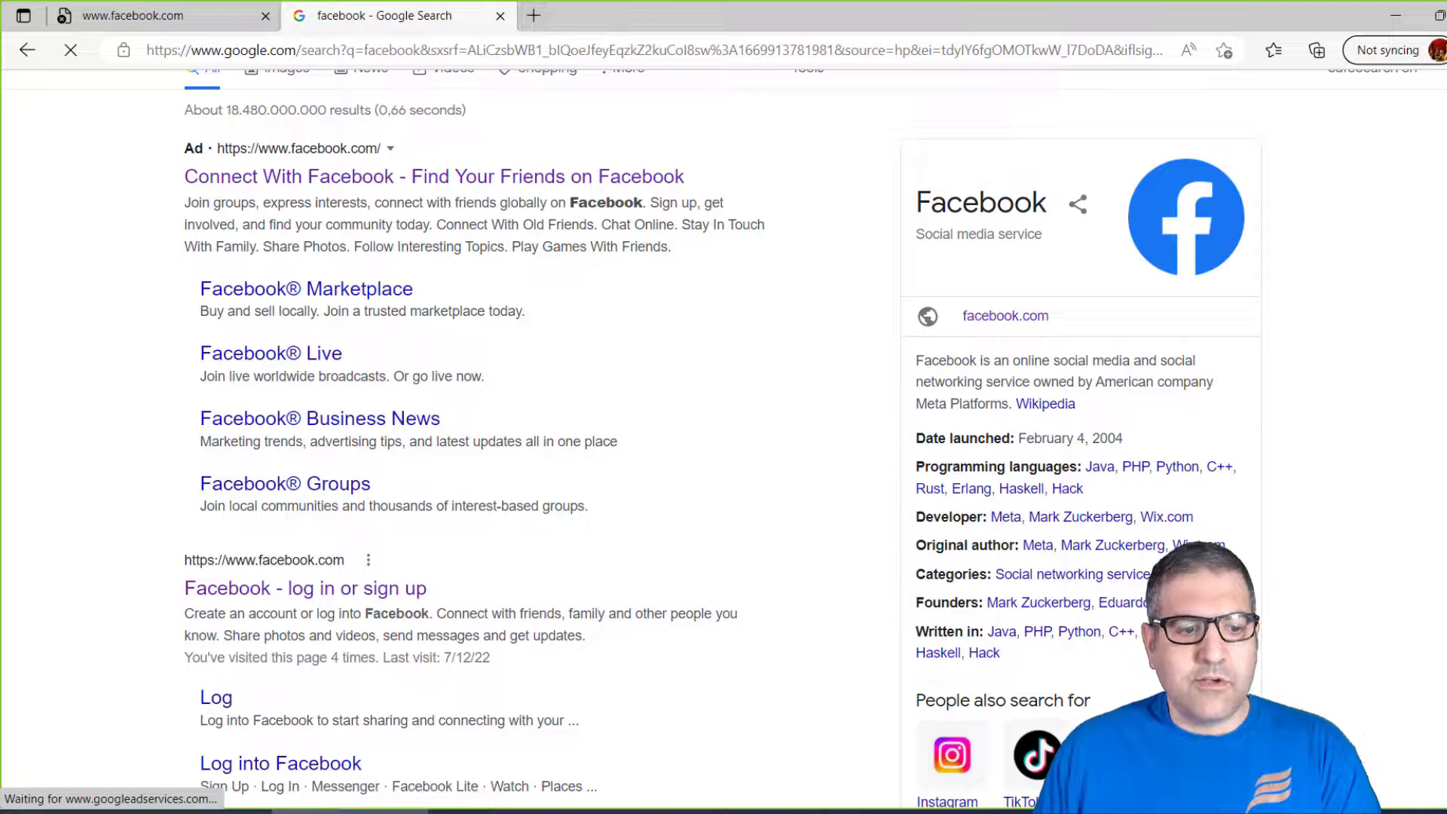
# Step: Open a Command Prompt, ping 8.8.8.8 to test general internet connectivity, and close the Command Prompt
pyautogui.press('super')
pyautogui.write('cmd')
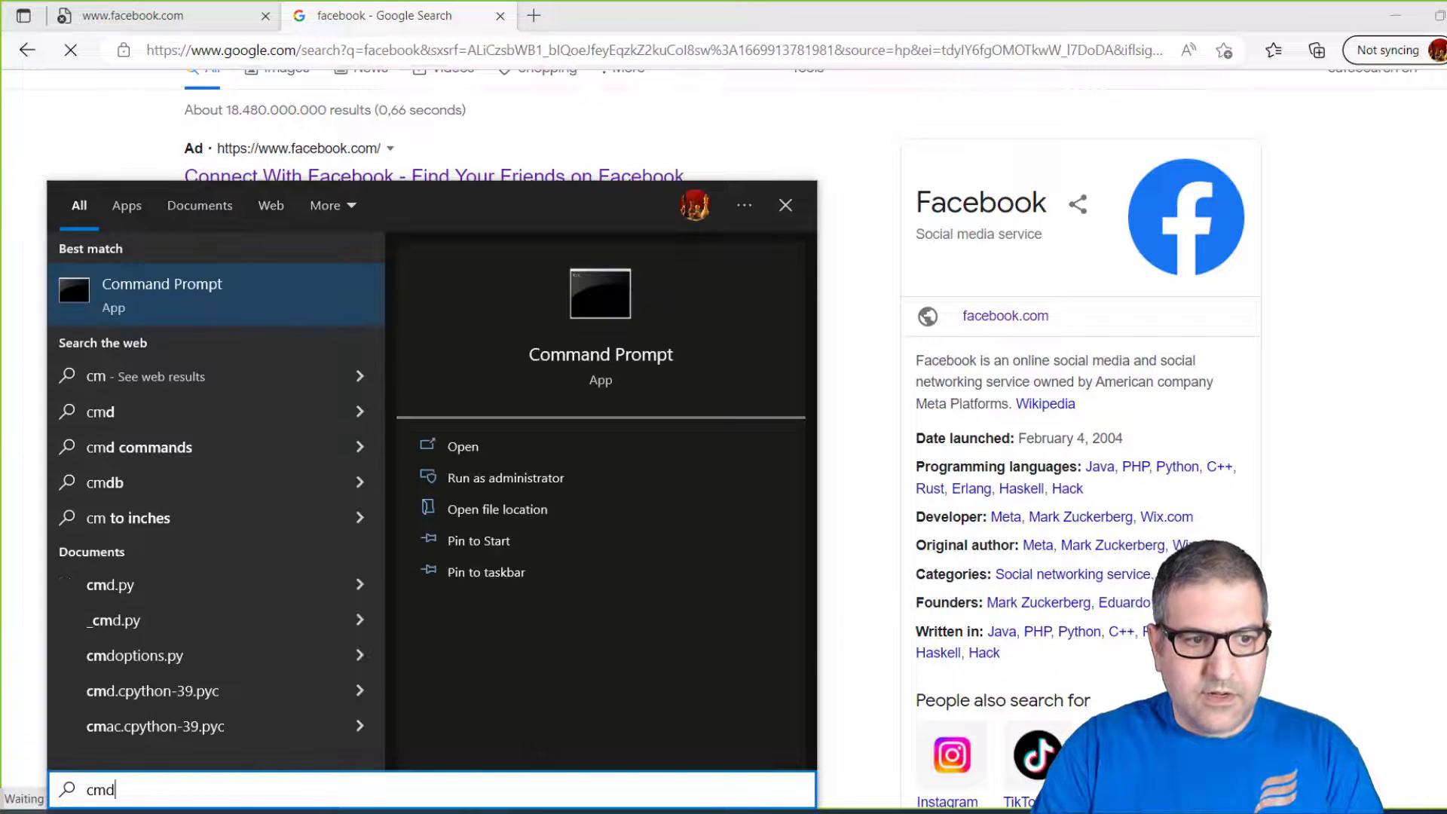
pyautogui.press('Return')
pyautogui.write('ping 8.8.8.8')
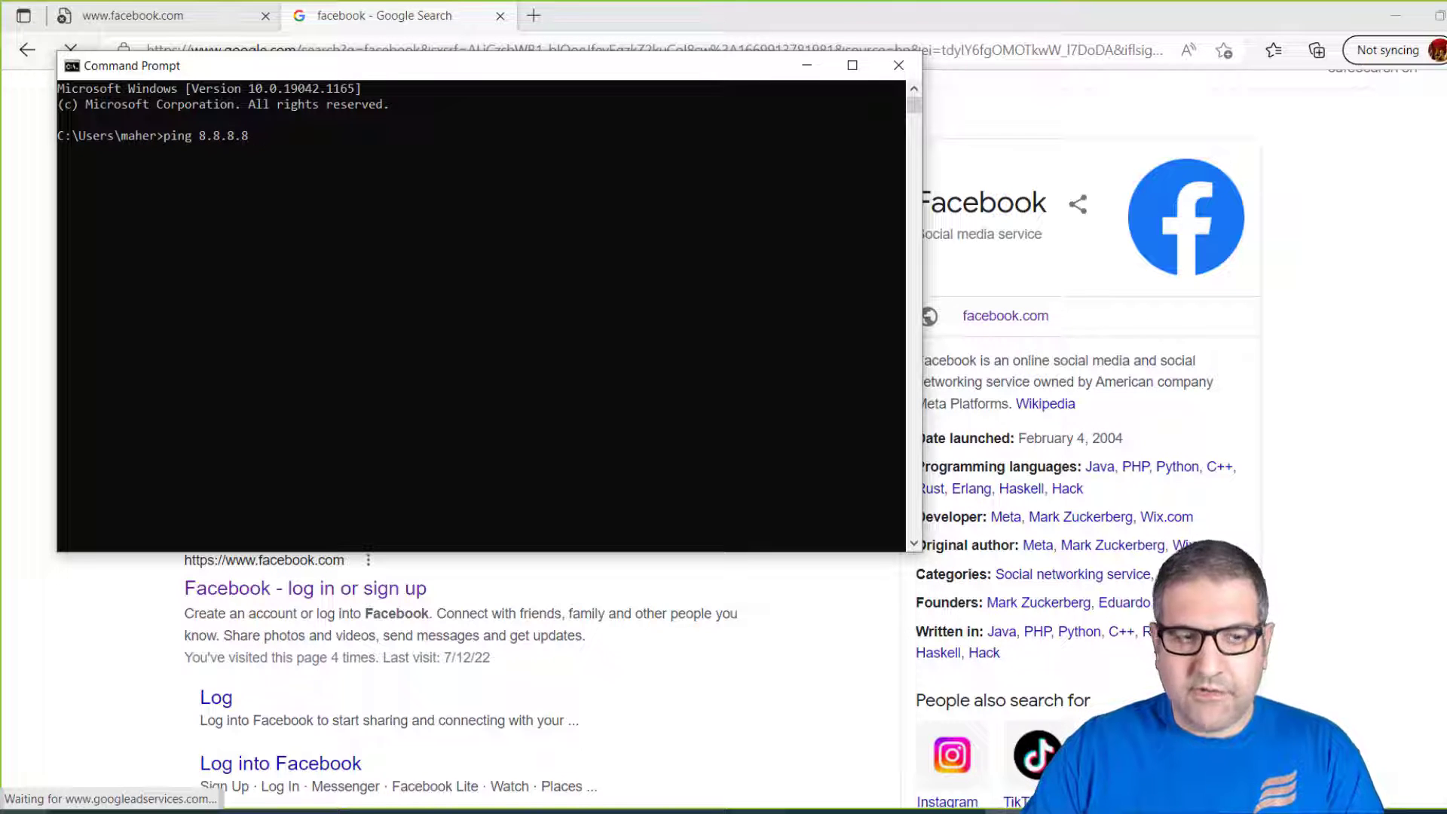
pyautogui.press('Return')
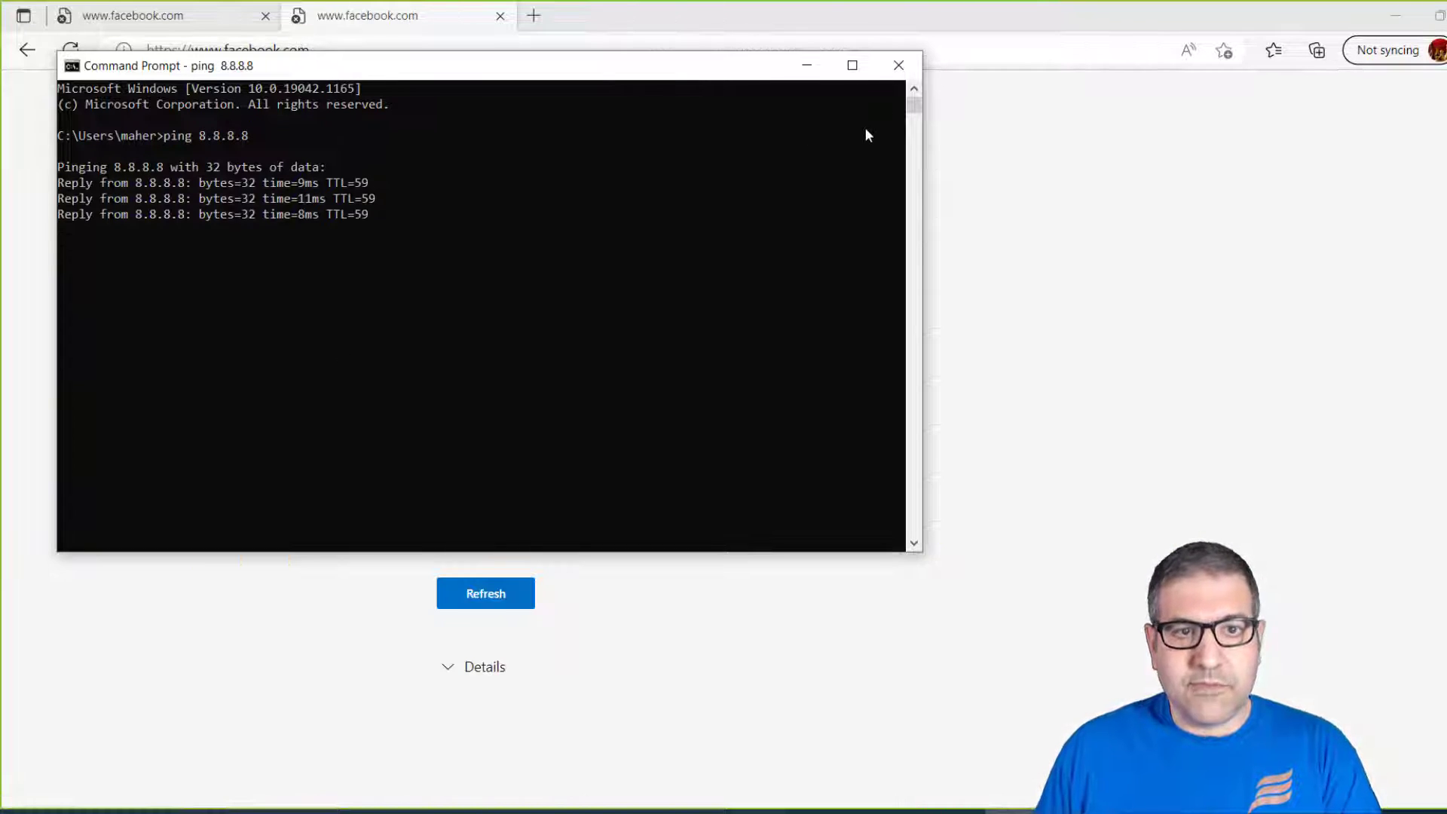
pyautogui.click(897, 66)
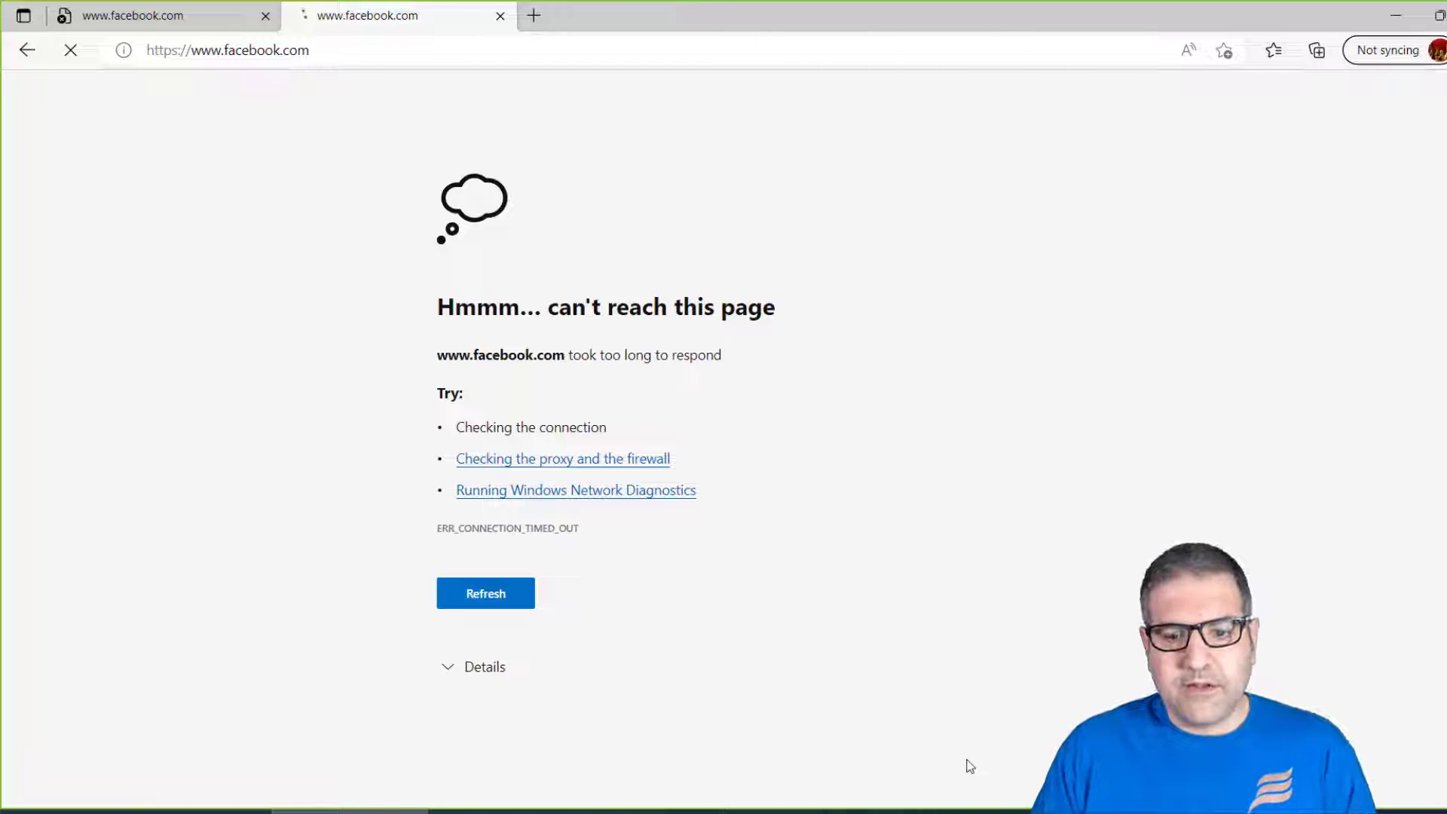
# Step: Switch to WinBox and review the captured Facebook entries in the firewall address lists
pyautogui.click(226, 810)
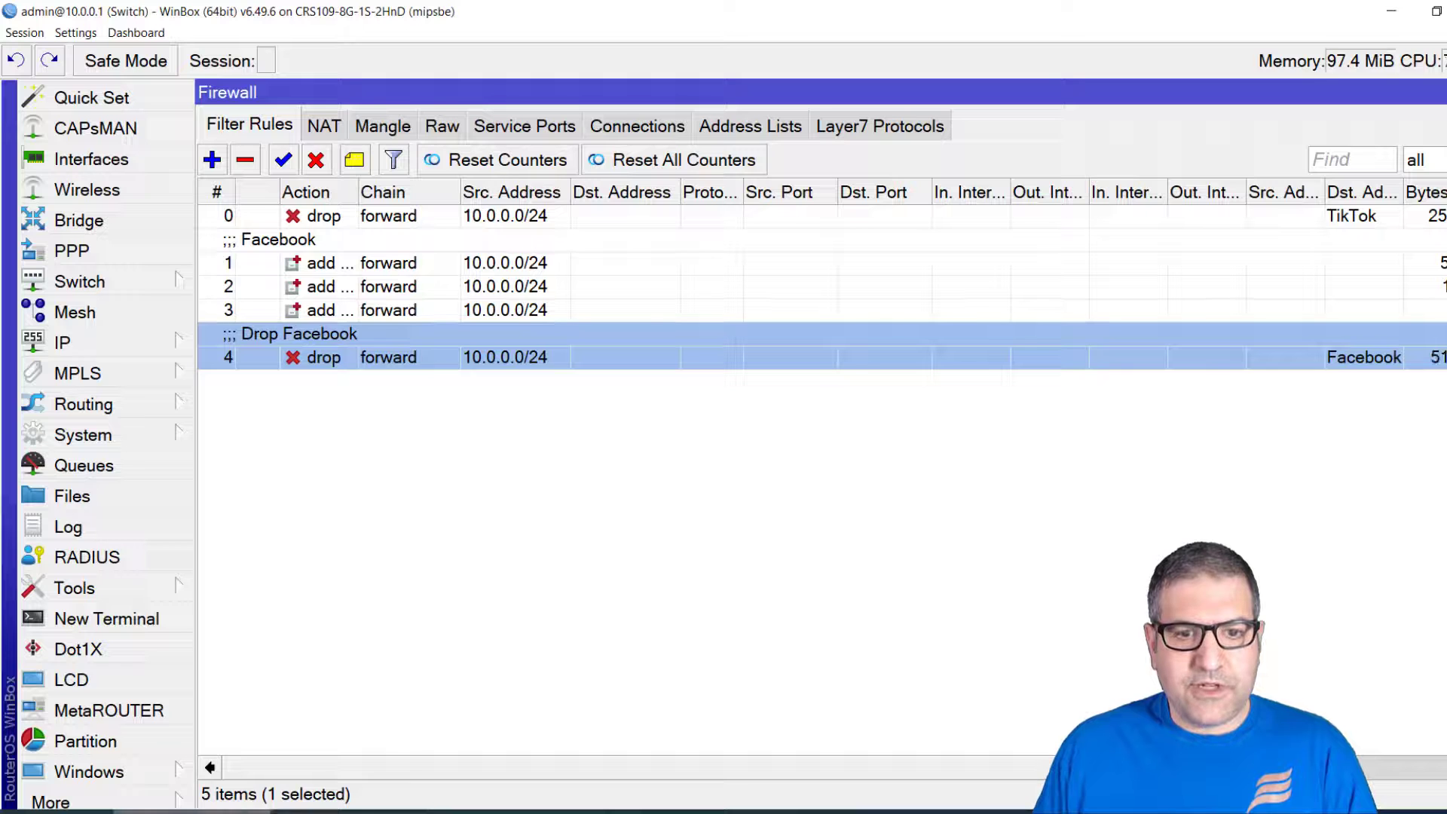
pyautogui.click(750, 125)
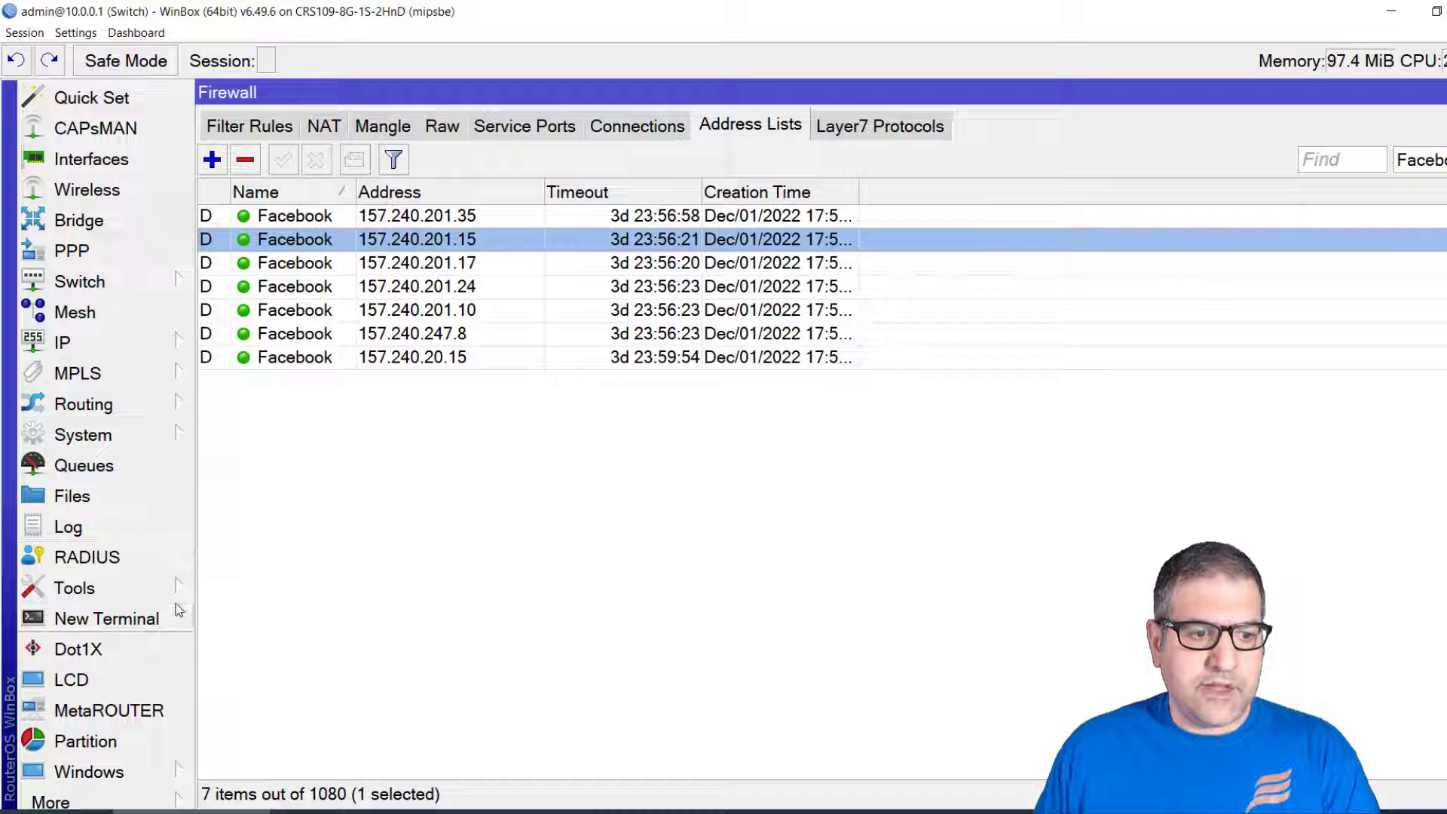
# Step: Inspect the router's CPU count and CPU load in the system resources, close them, and clear the address list selection
pyautogui.click(164, 437)
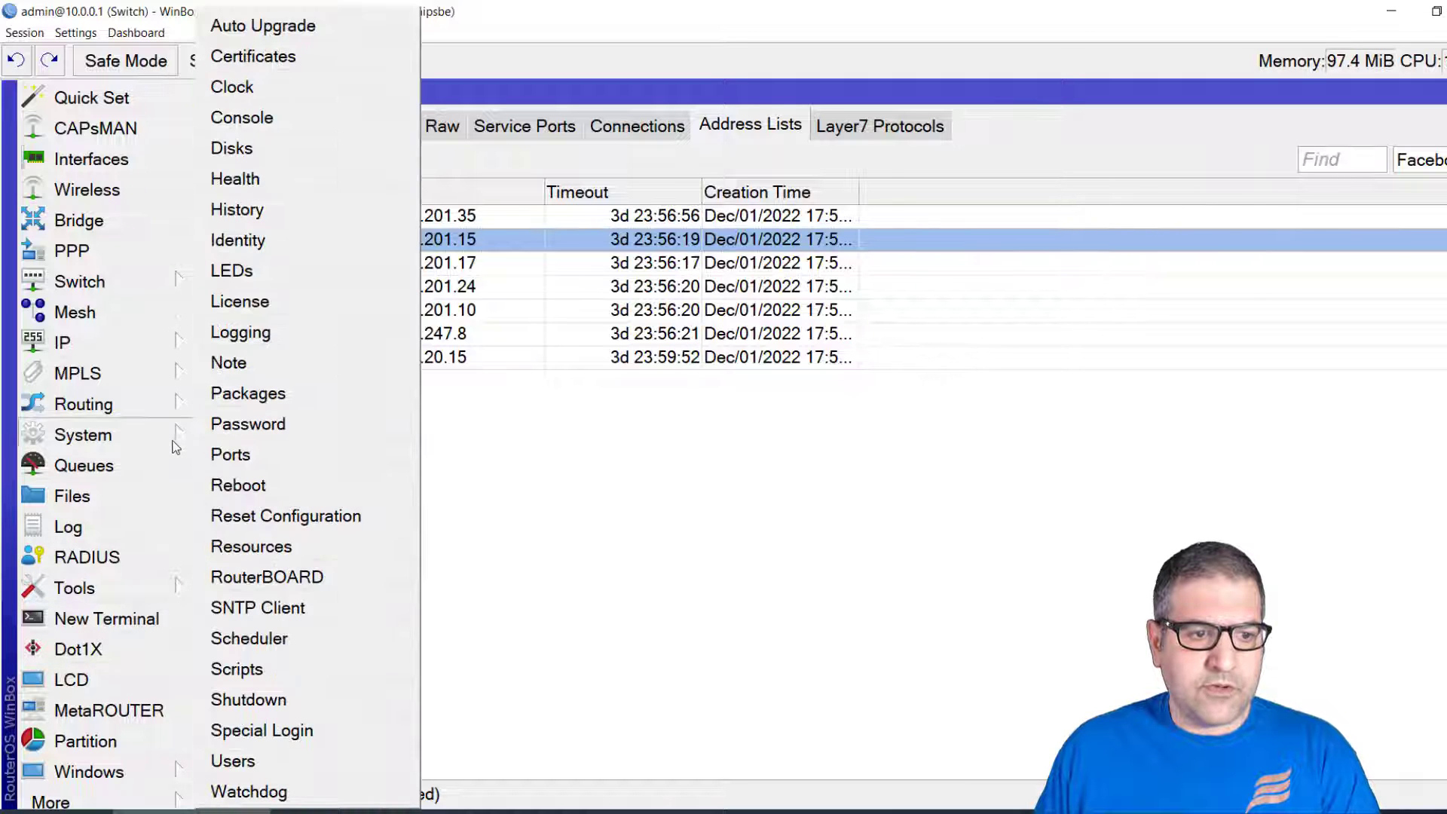
pyautogui.click(306, 544)
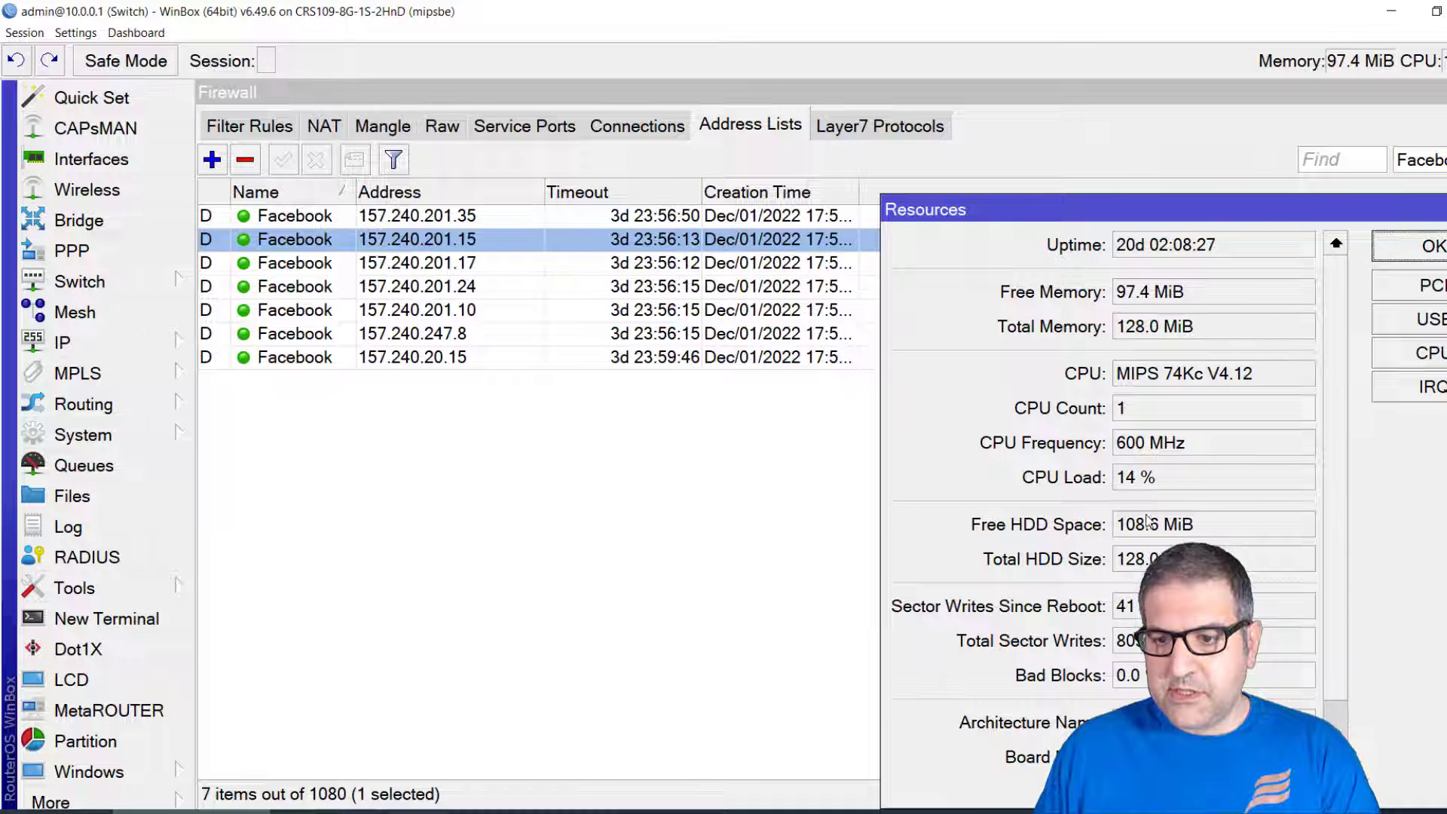
pyautogui.doubleClick(1137, 411)
pyautogui.click(1167, 477)
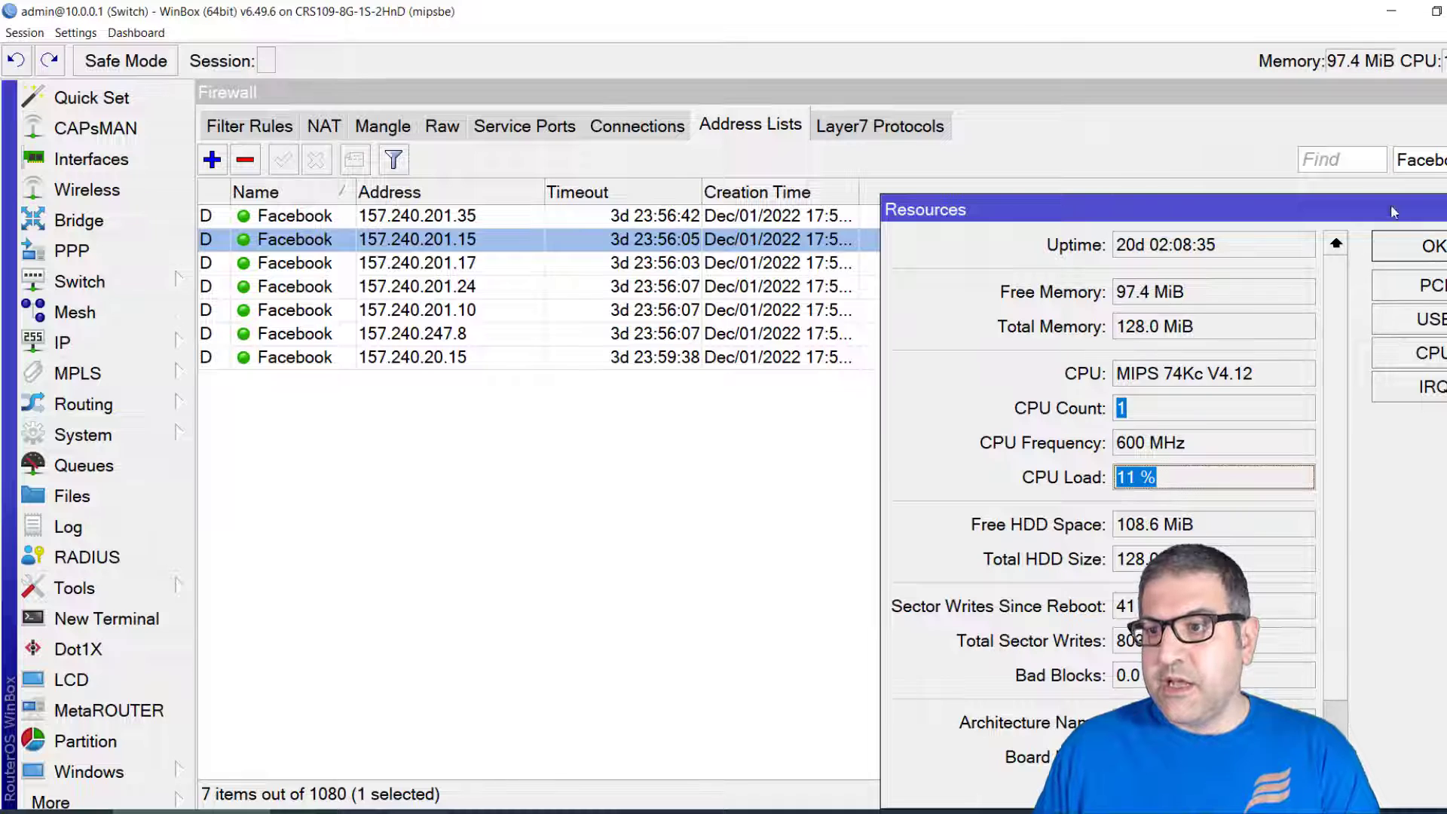
pyautogui.press('Escape')
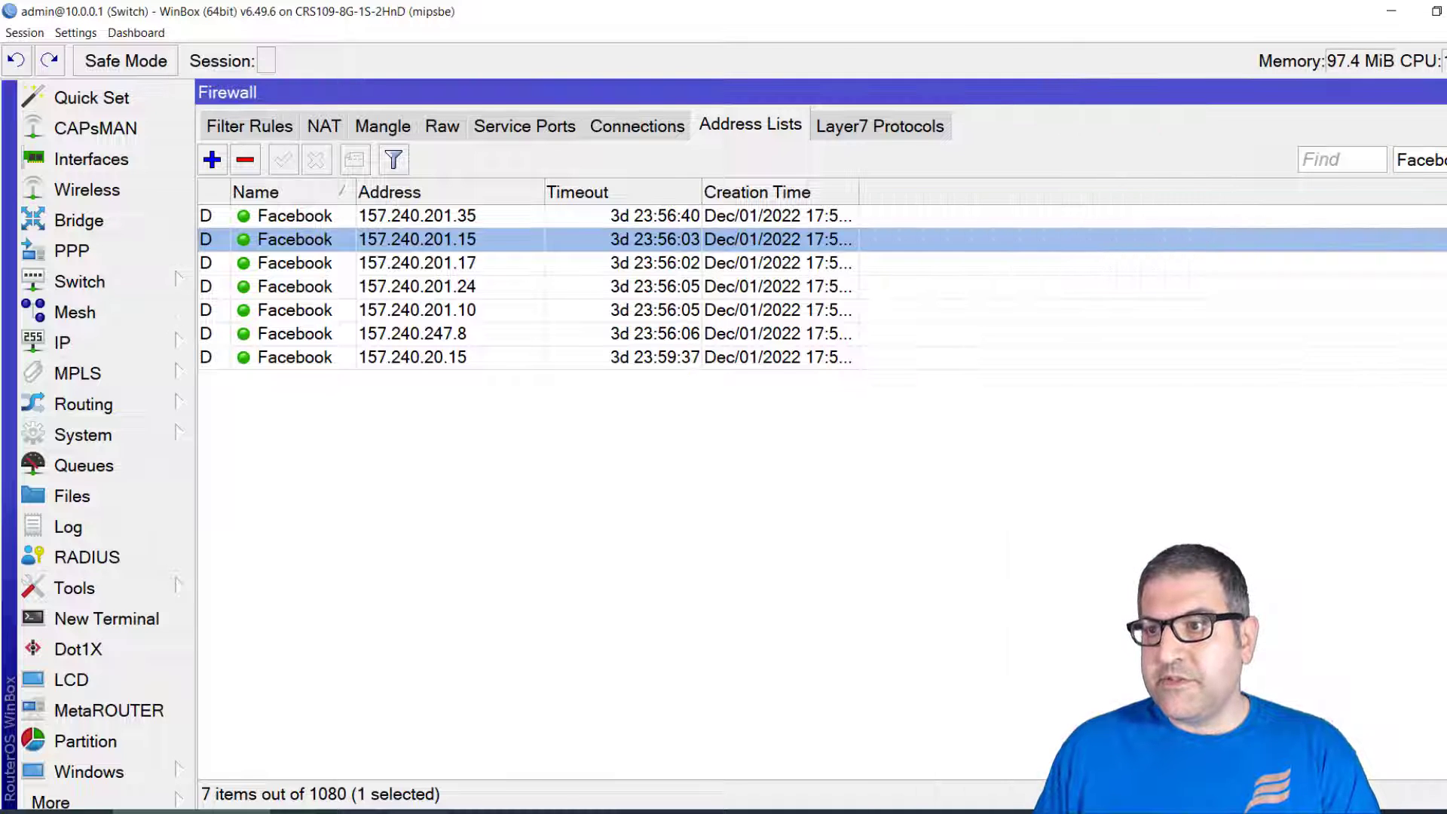
pyautogui.click(386, 560)
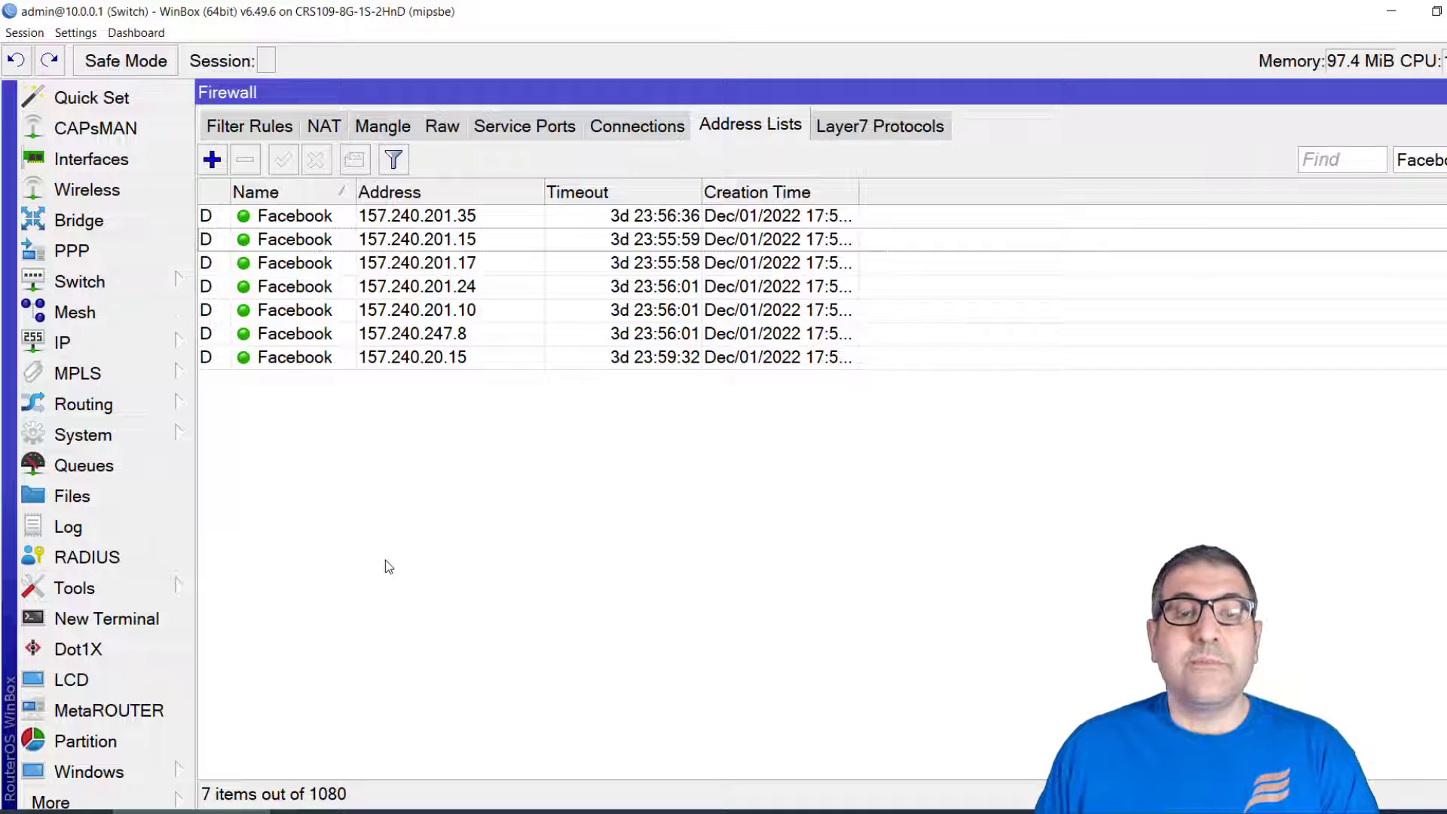